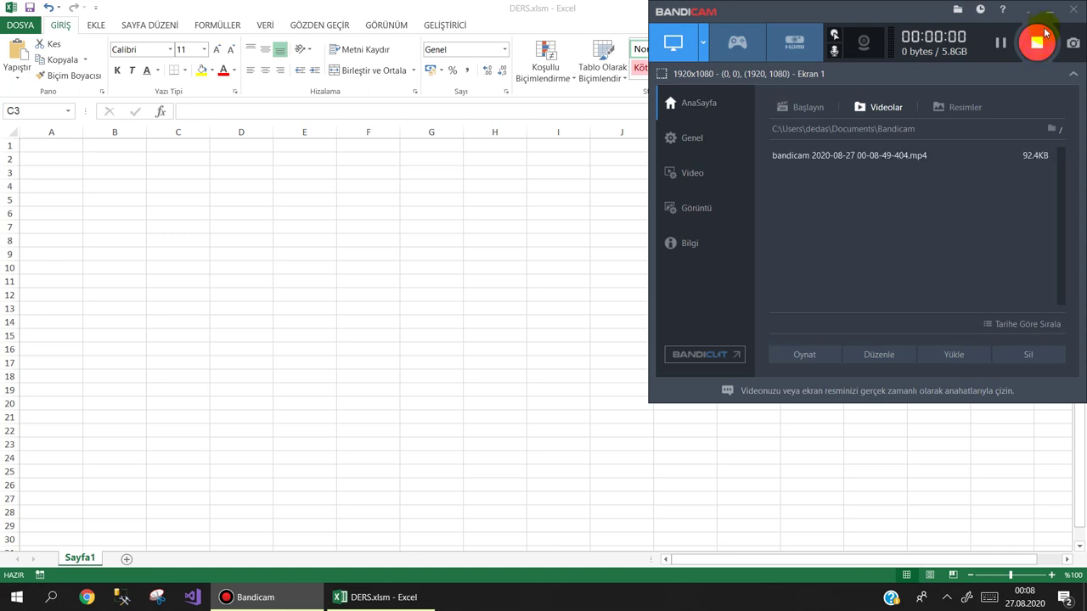
- Move the recorder aside, click a few cells in DERS.xlsm, and show the GELİŞTİRİCİ tab
left_click(1050, 16)
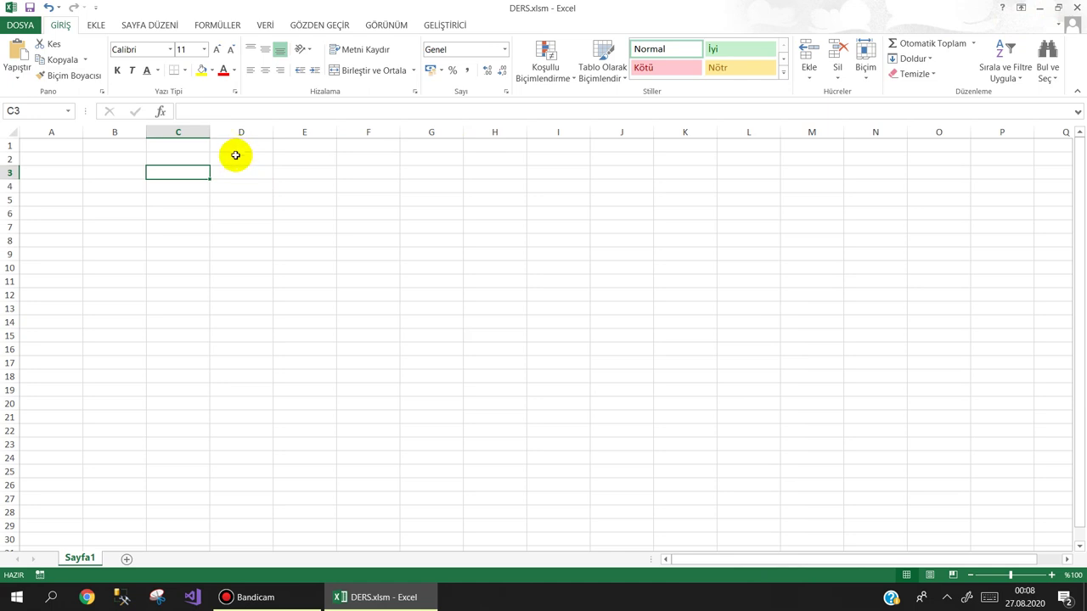
left_click(174, 160)
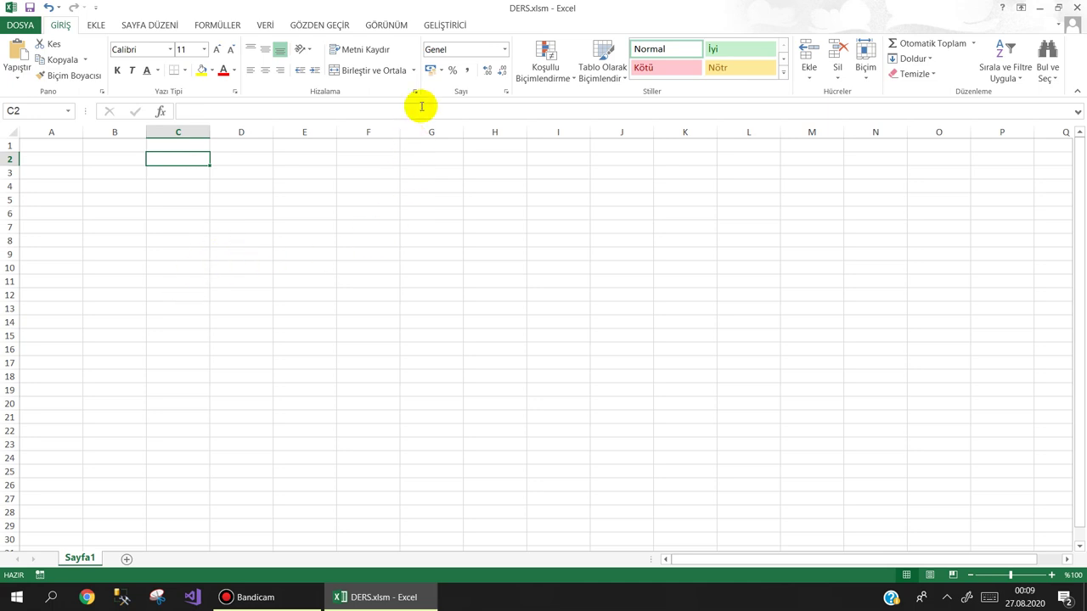
left_click(503, 52)
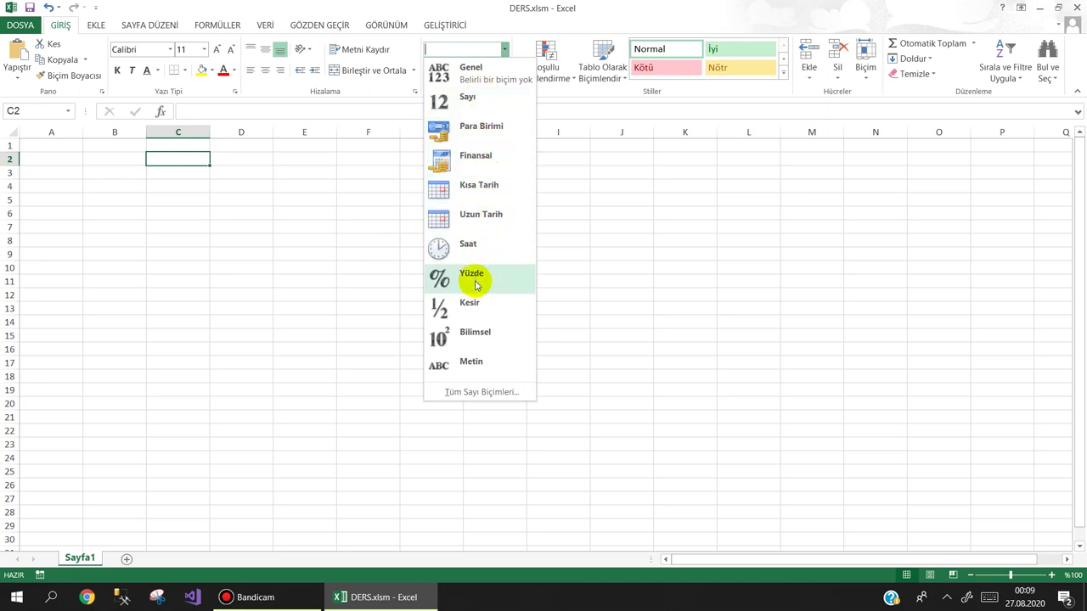
left_click(303, 224)
left_click(276, 186)
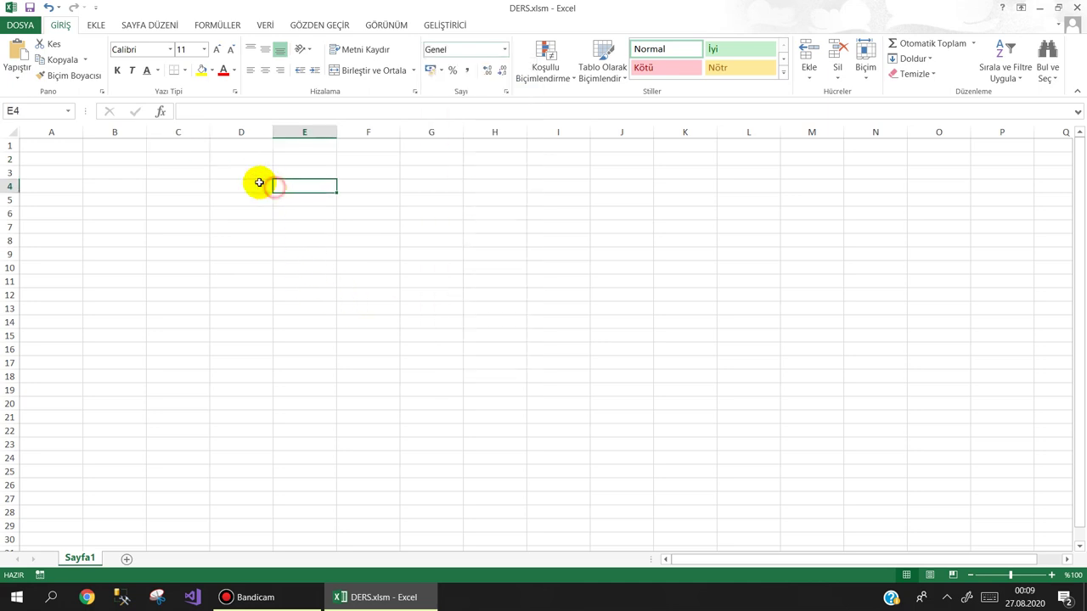
left_click(242, 170)
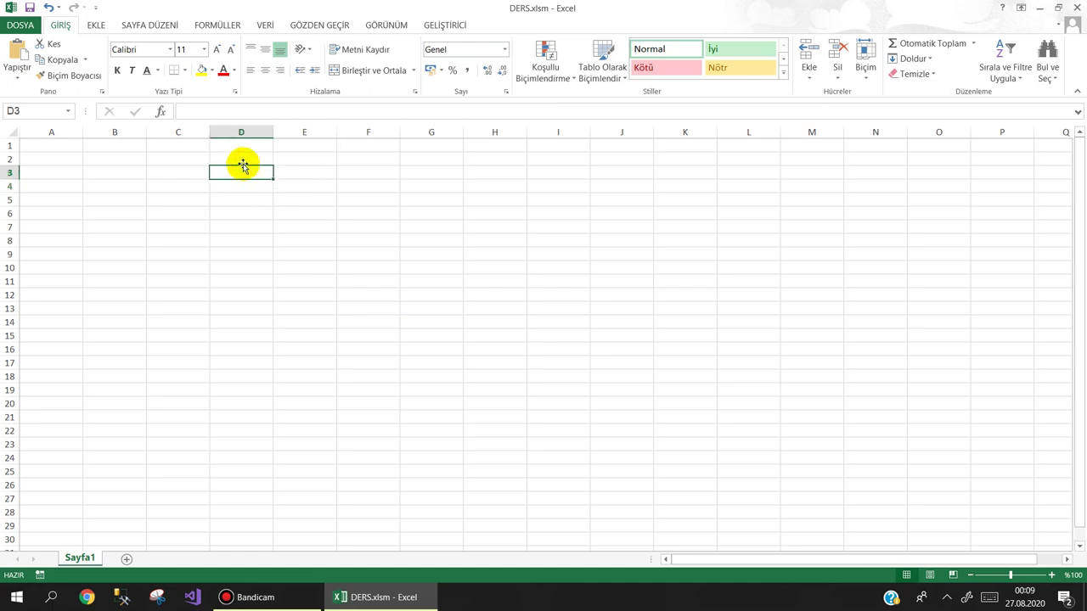
left_click(245, 154)
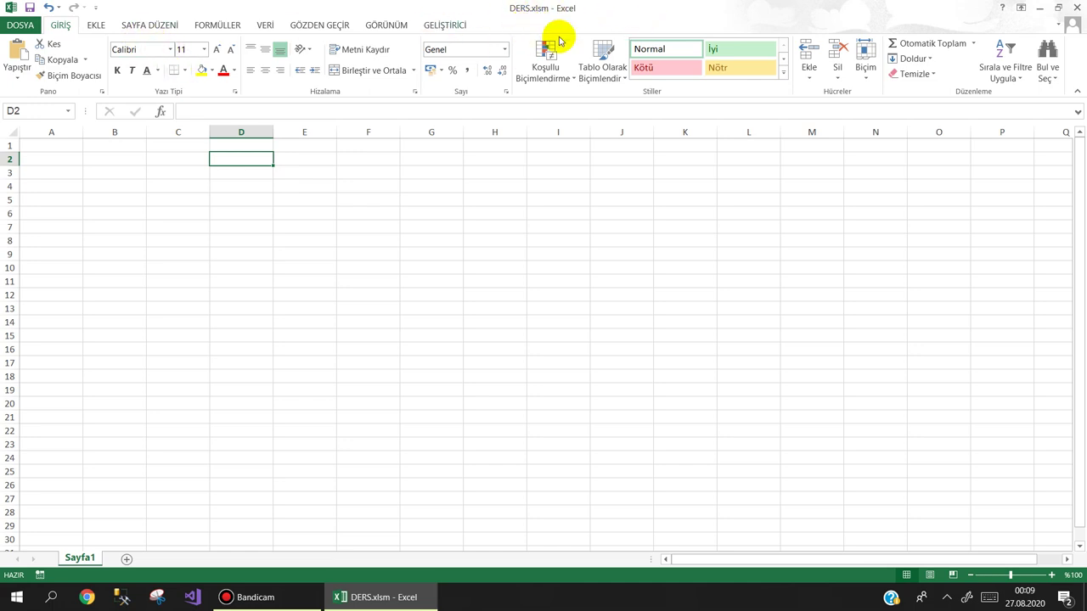
left_click(169, 202)
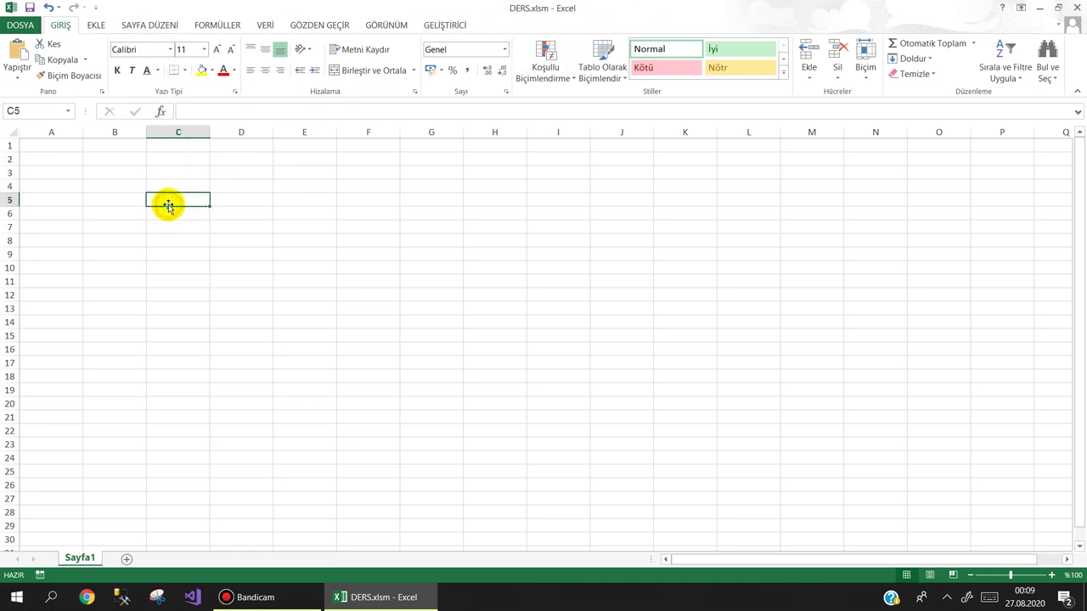
left_click(443, 25)
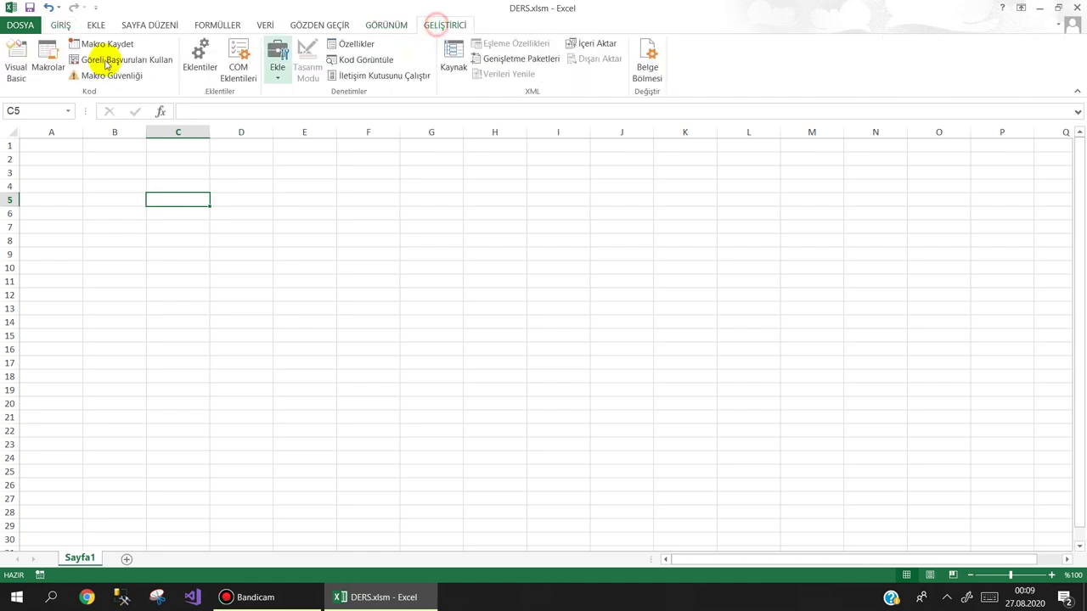
- Open the Visual Basic editor, insert a new UserForm, and enlarge it
left_click(19, 61)
left_click(35, 46)
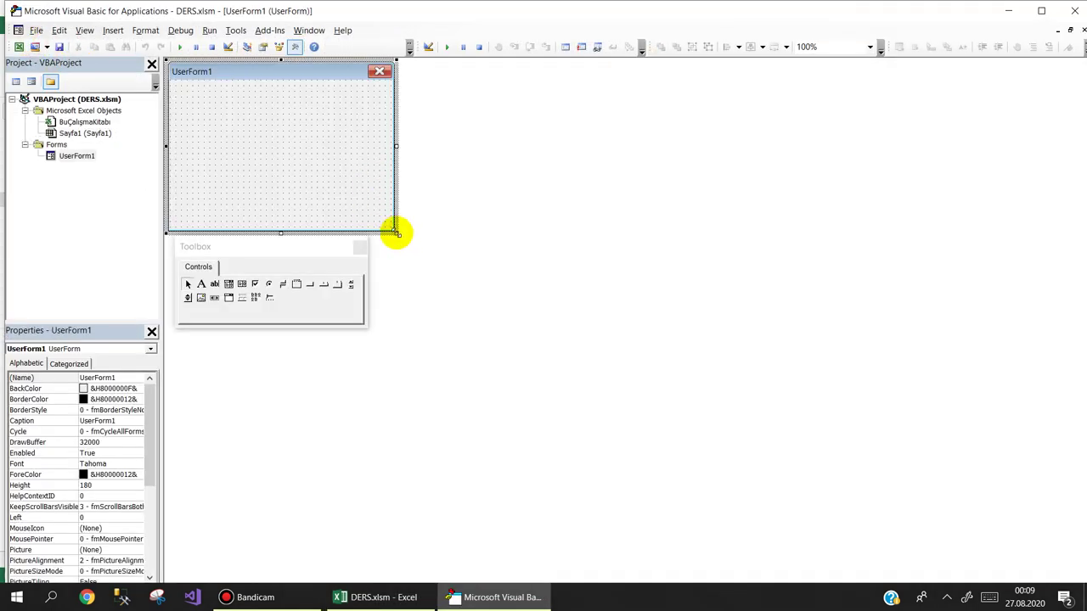
left_click_drag(394, 231, 571, 274)
mouse_move(253, 251)
left_mouse_down()
mouse_move(544, 351)
mouse_move(321, 359)
left_mouse_up()
- Place a label at the form's top-left captioned 'Çalıştığı Gün'
left_click(268, 388)
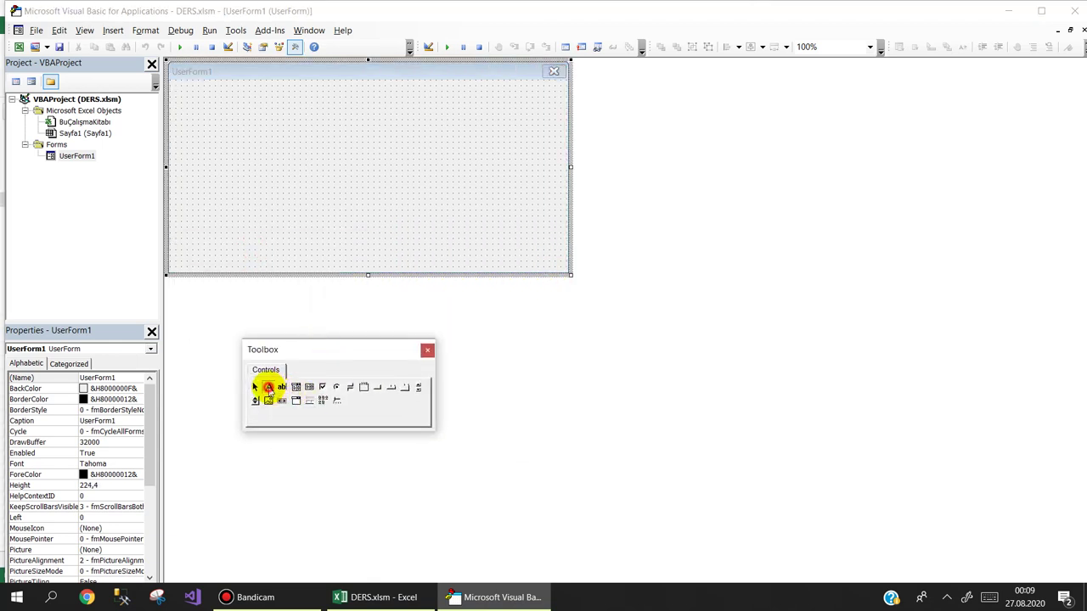
left_click(179, 95)
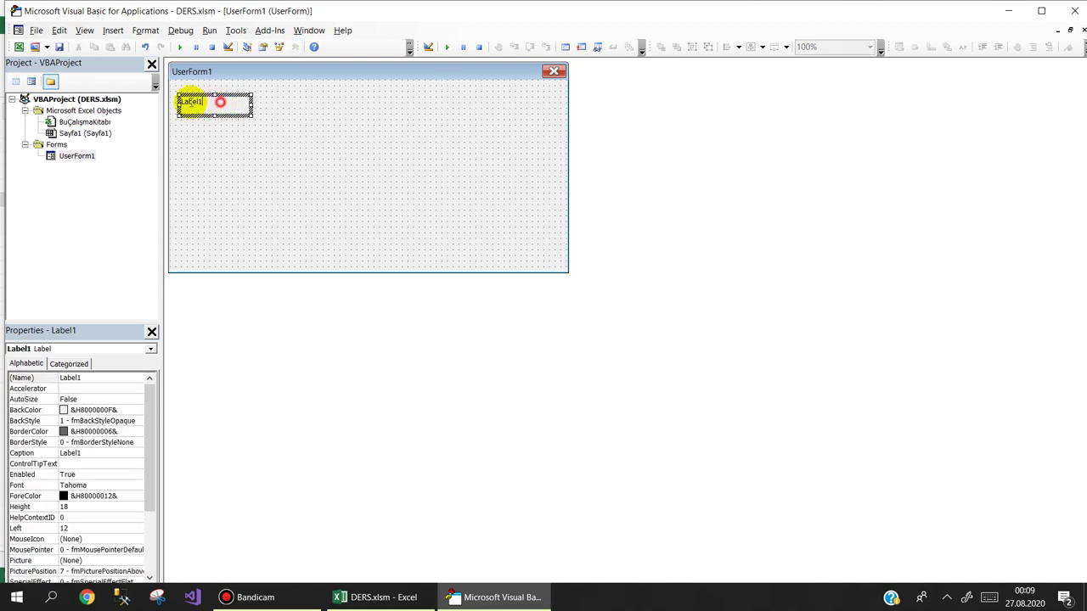
left_click(220, 102)
type("ş")
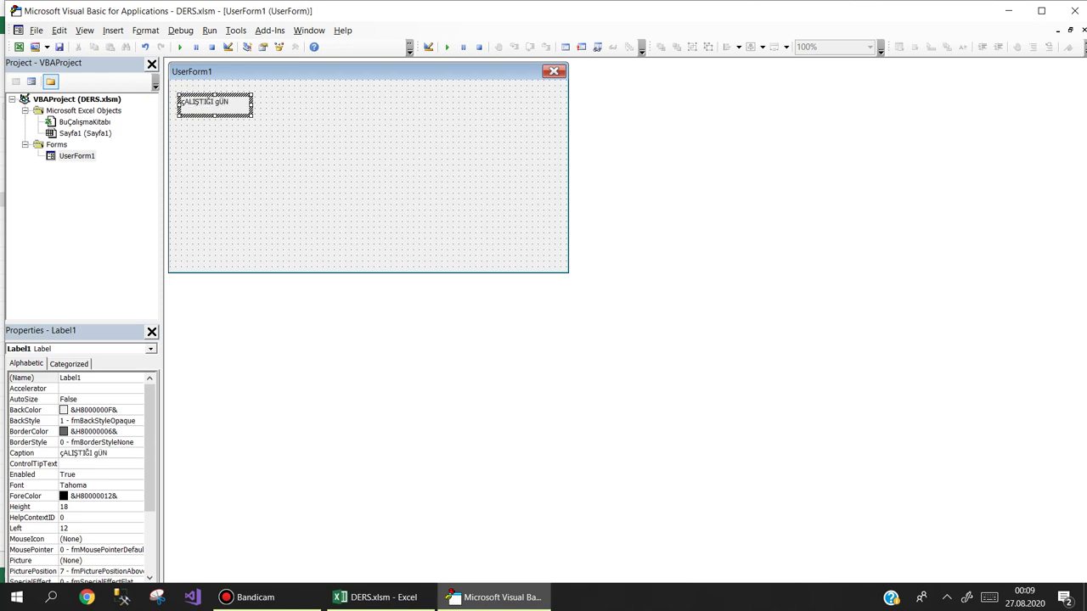
key("BackSpace")
key("BackSpace")
key("BackSpace")
type("Çalıştığı Gü")
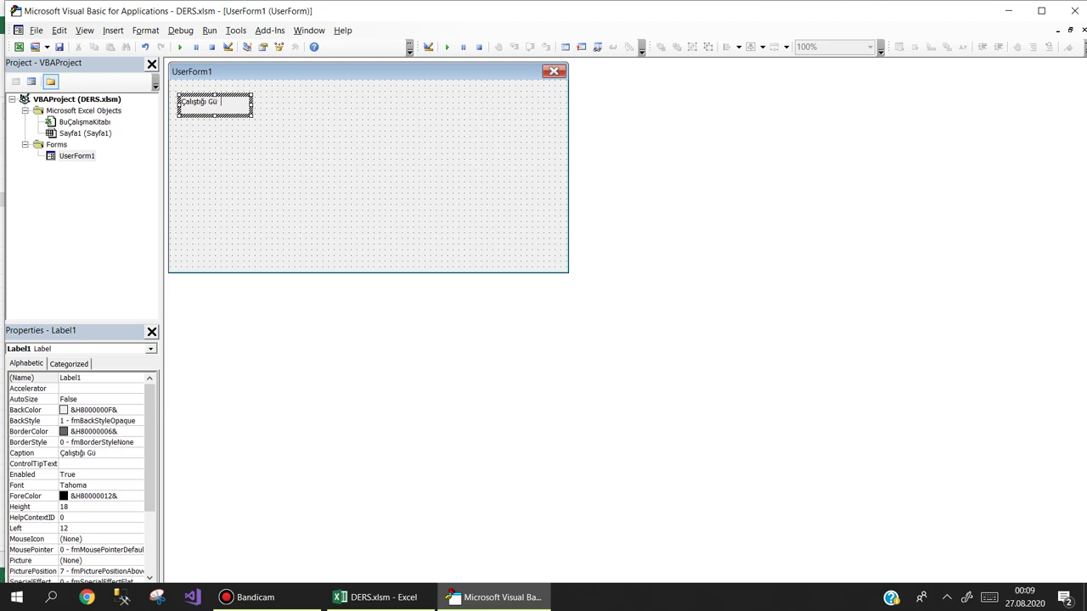
type("n")
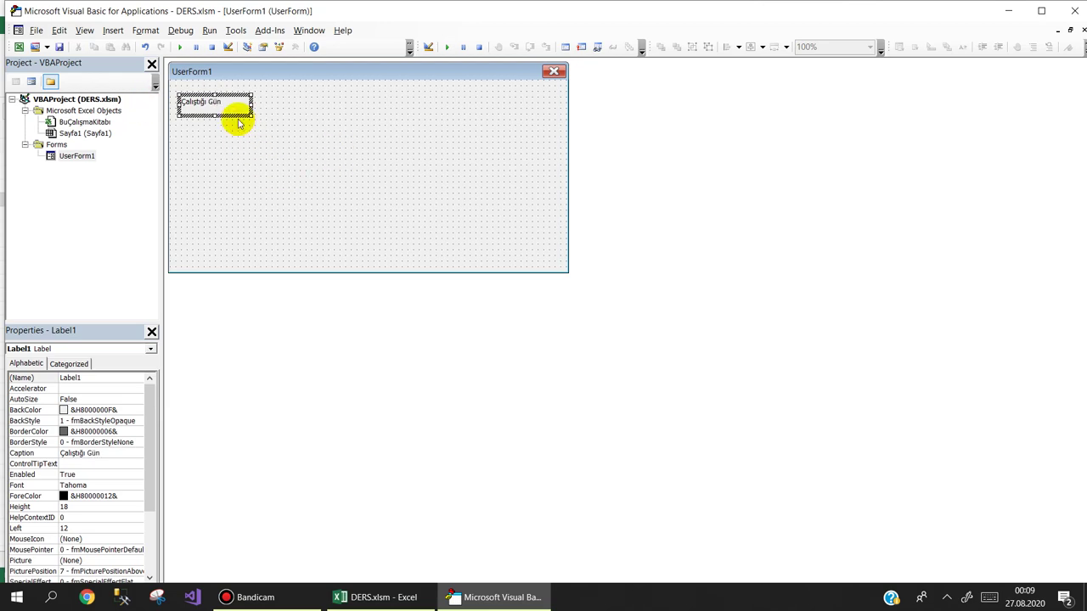
- Add a text box beside the label and copy the label–text box pair into two more rows
left_click(235, 138)
left_click(286, 386)
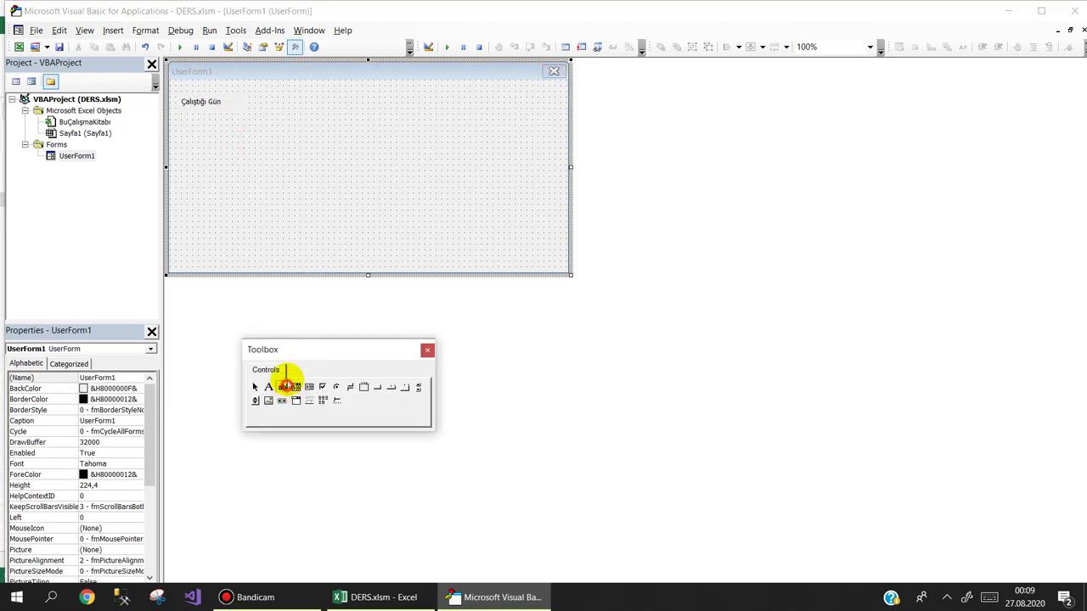
left_click(247, 95)
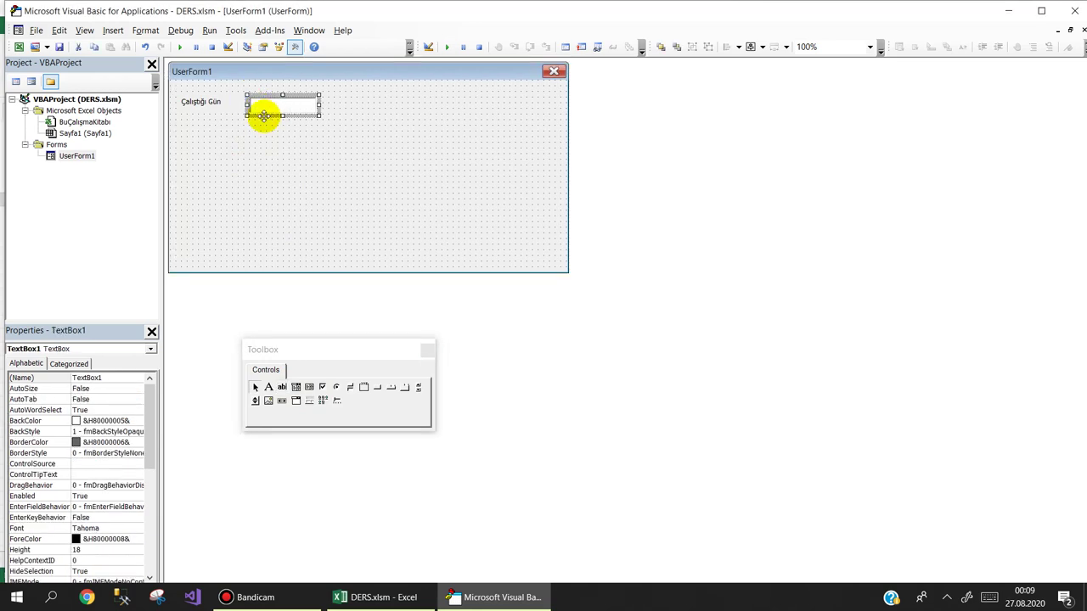
mouse_move(267, 133)
left_mouse_down()
mouse_move(211, 97)
mouse_move(235, 138)
left_mouse_up()
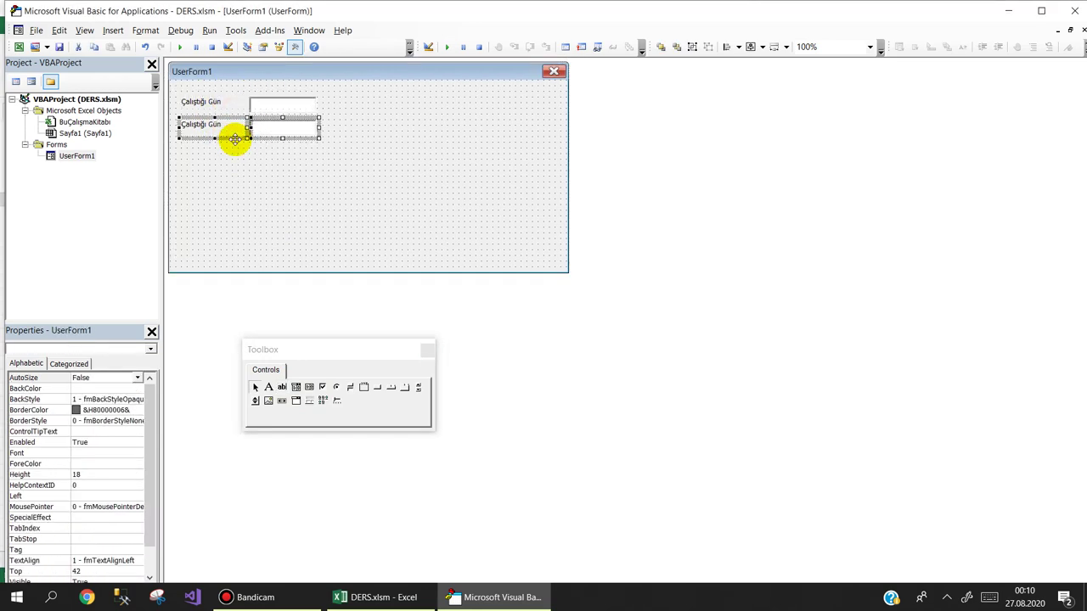
left_click_drag(234, 138, 236, 170, "ctrl")
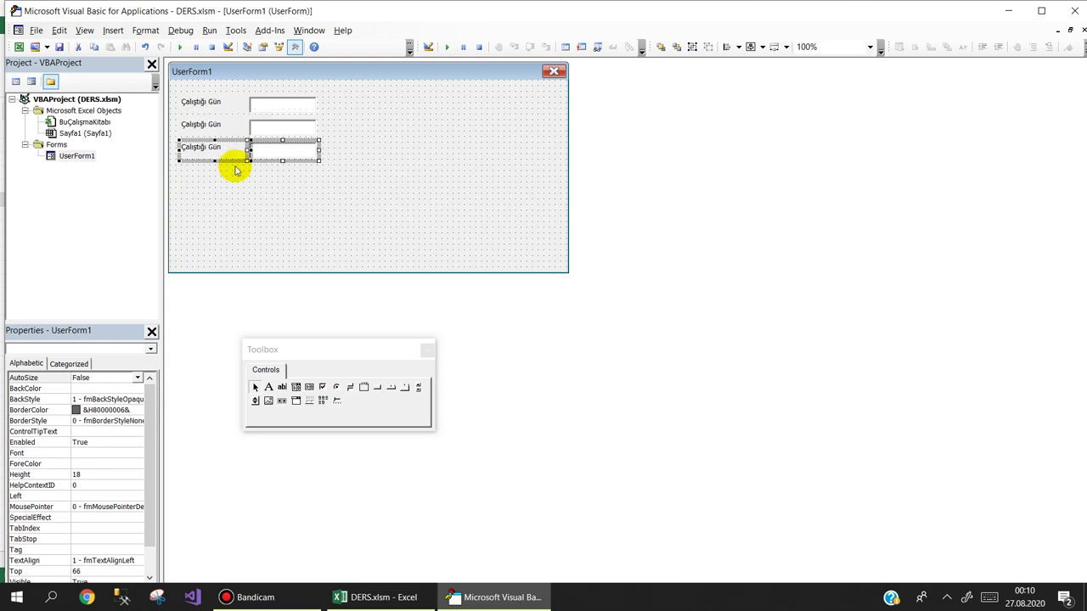
left_click_drag(234, 168, 225, 185, "ctrl")
- Caption the second and third labels 'Günlük Ücret' and 'Maaşı'
left_click(212, 127)
left_click(222, 125)
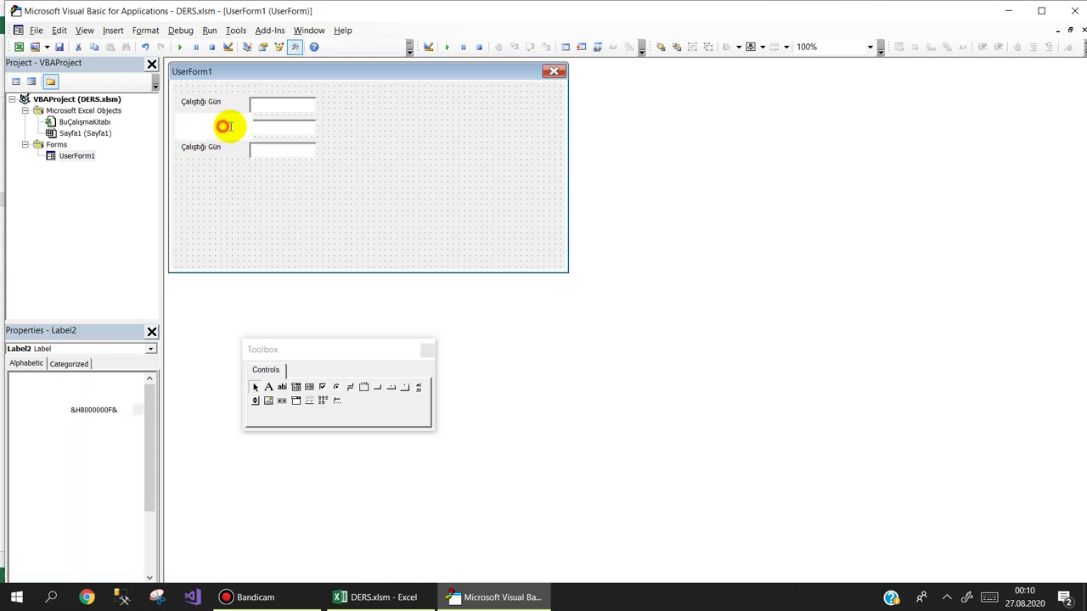
type("Günlük Ücret")
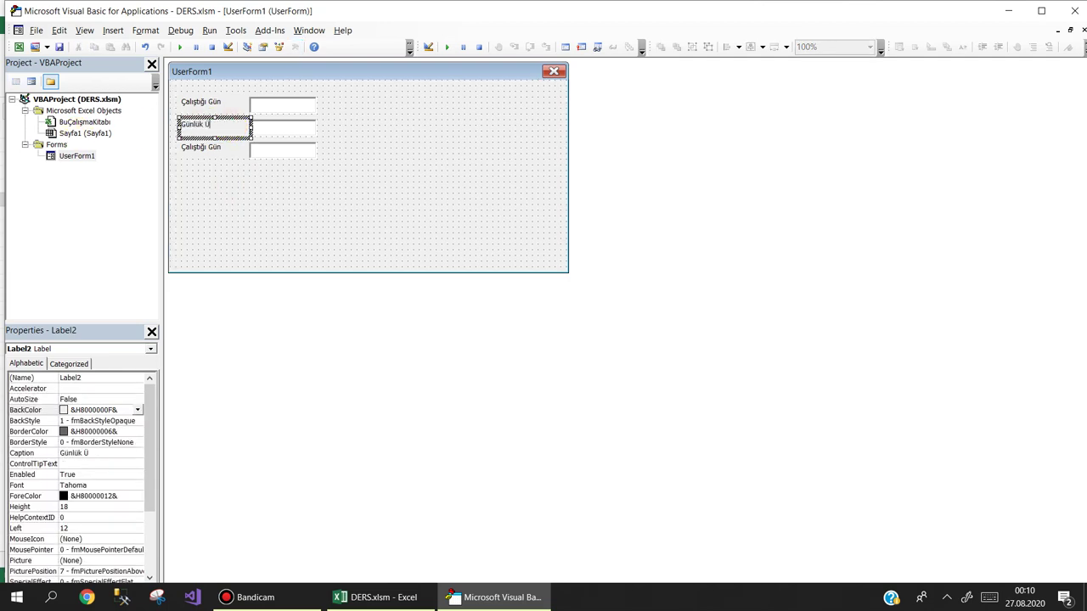
left_click(207, 148)
left_click(228, 147)
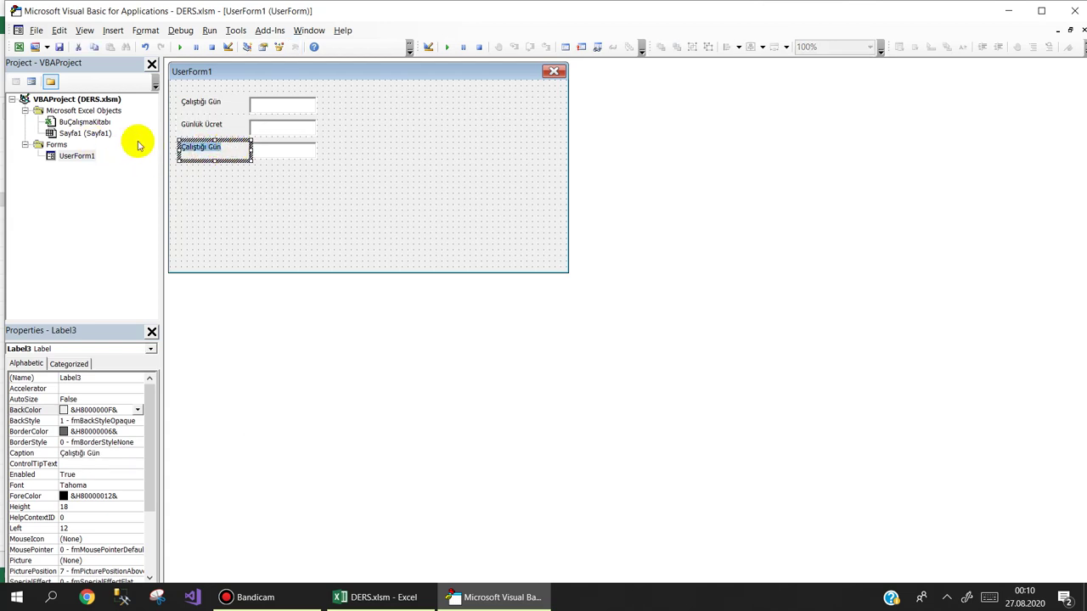
type("Maaşı")
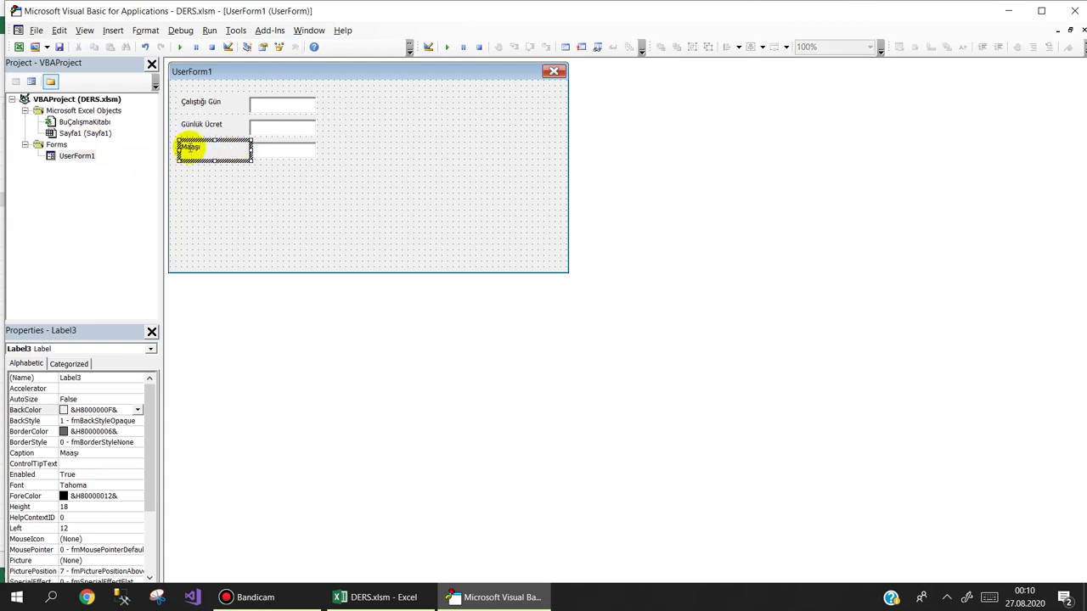
left_click(302, 185)
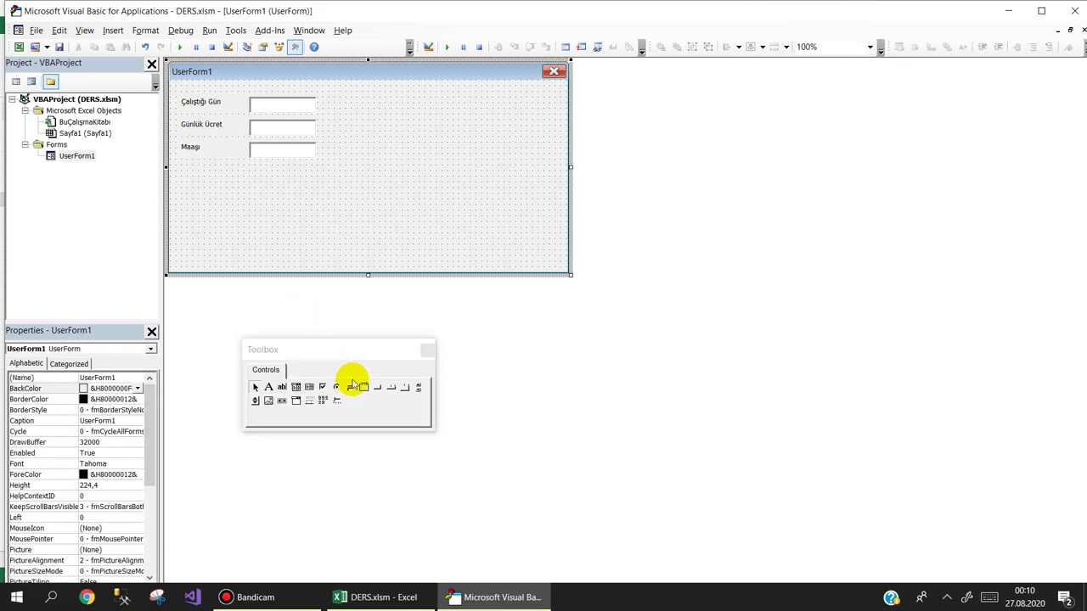
- Add a 'Kaydet' command button under the fields and shrink the form to fit
left_click(378, 387)
left_click(278, 173)
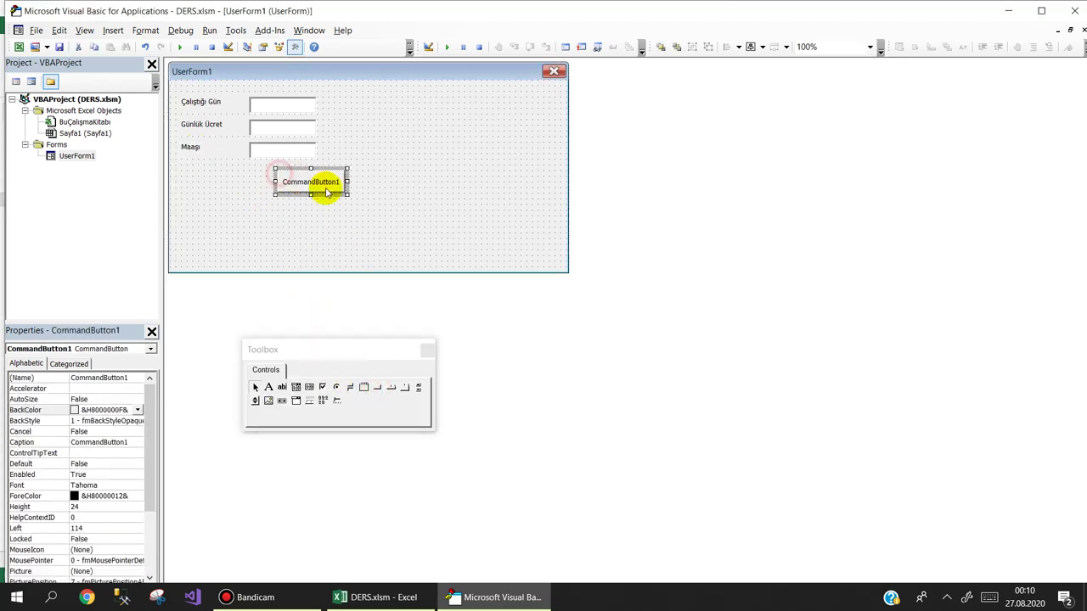
left_click(338, 182)
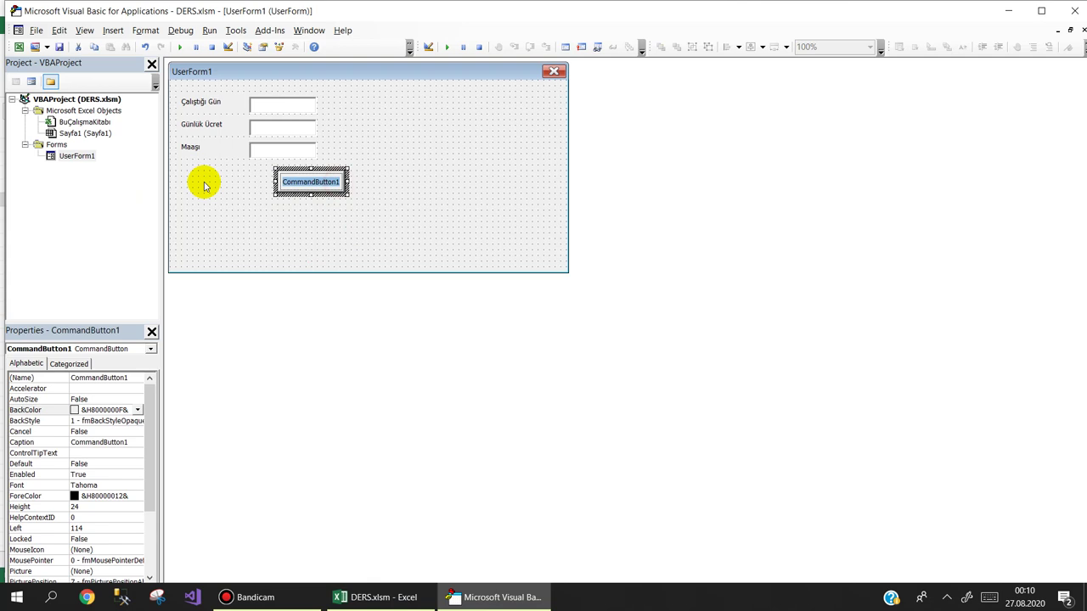
type("Kaydet")
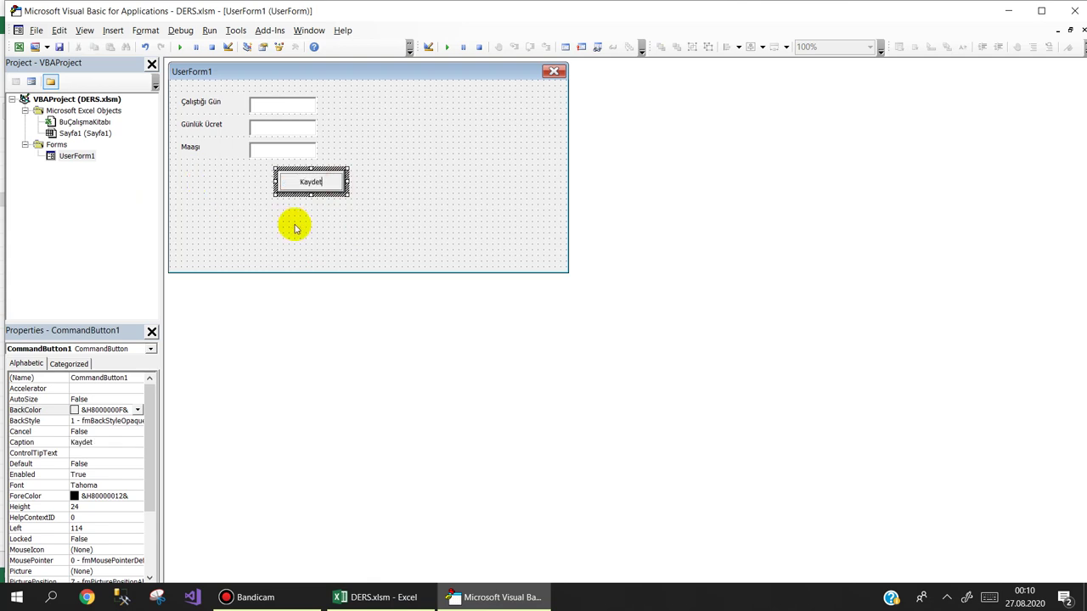
left_click(351, 231)
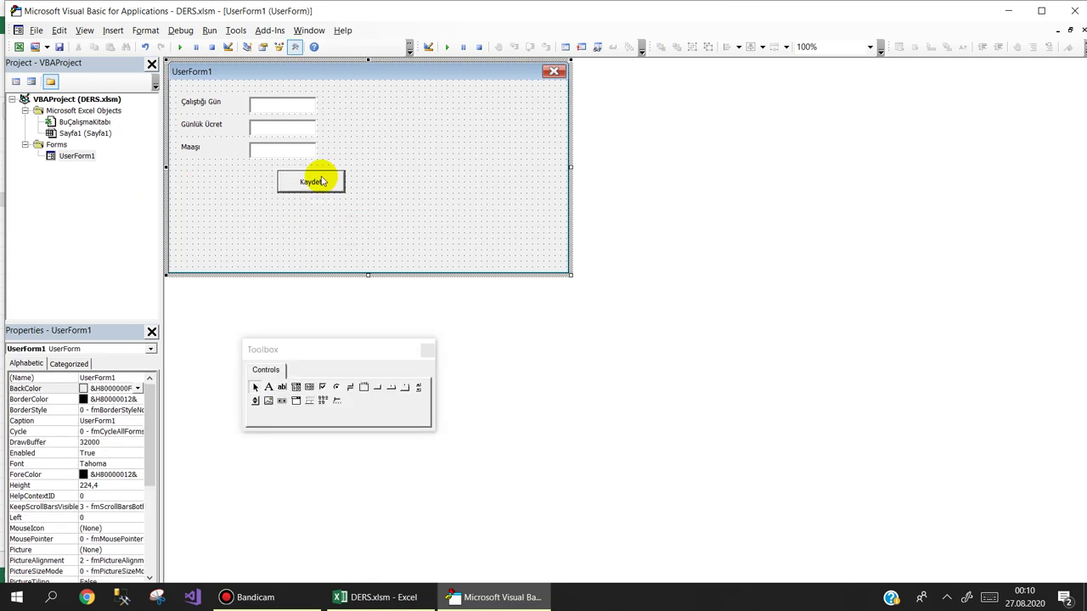
left_click_drag(315, 175, 294, 175)
left_click(417, 219)
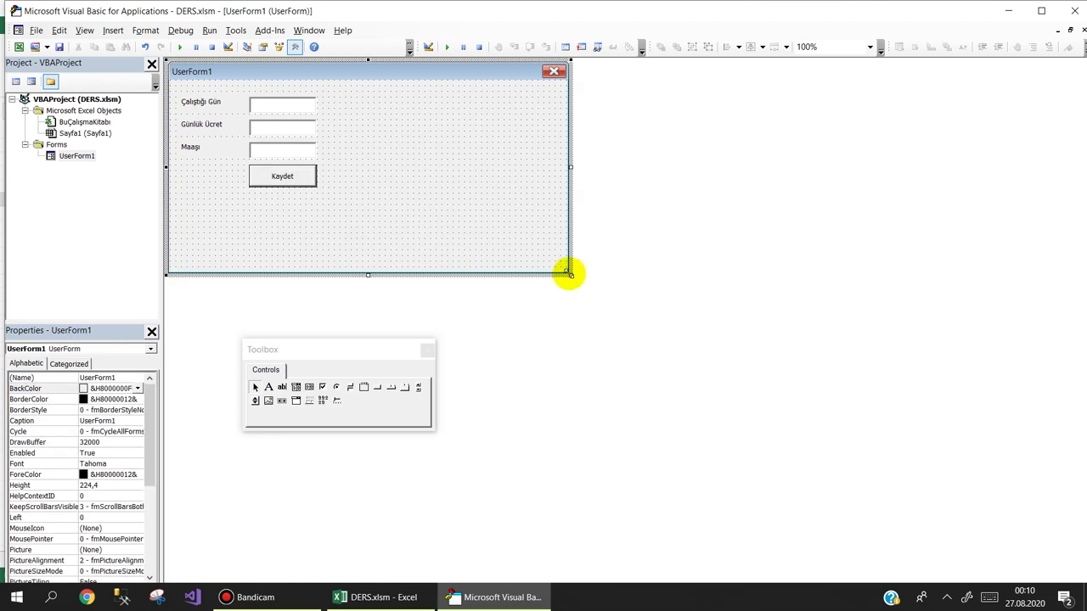
left_click_drag(569, 274, 344, 207)
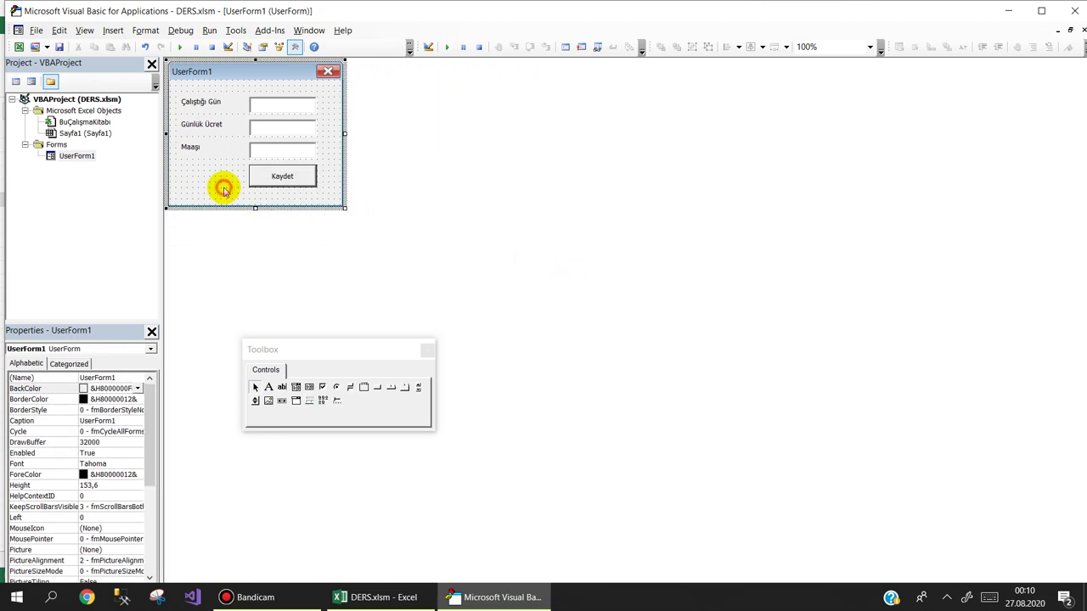
left_click(274, 104)
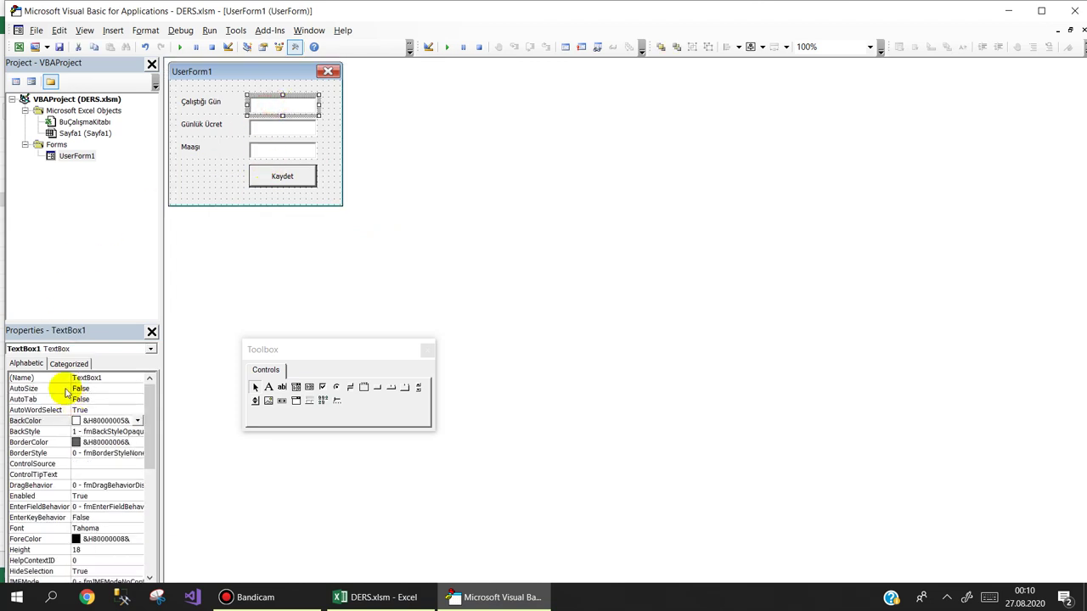
- Name the Çalıştığı Gün text box txtCgun
left_click(61, 379)
type("txt")
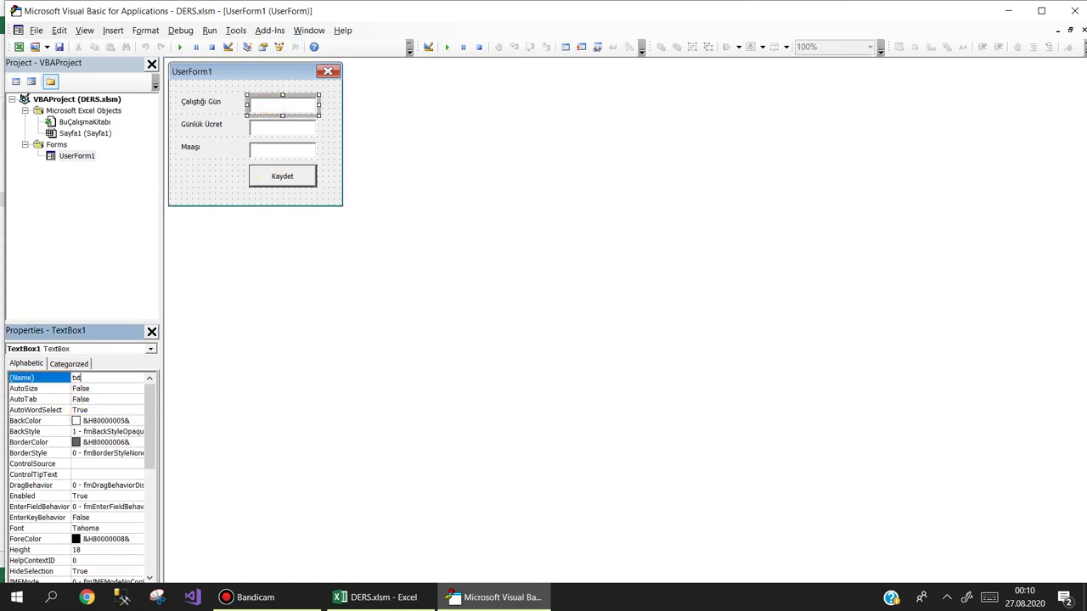
type("cGun")
key("Return")
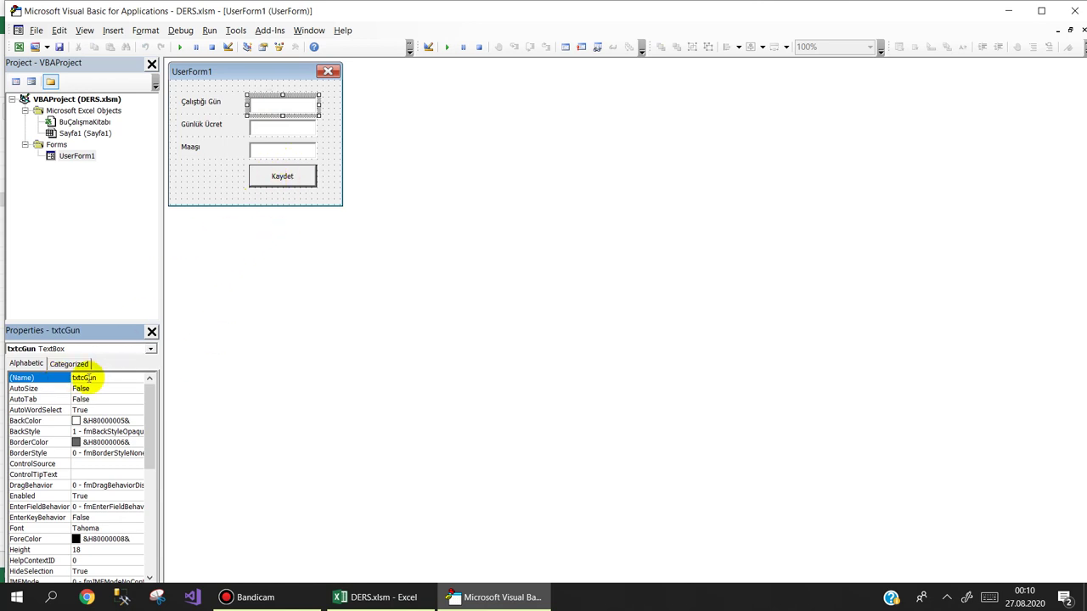
left_click_drag(81, 378, 141, 379)
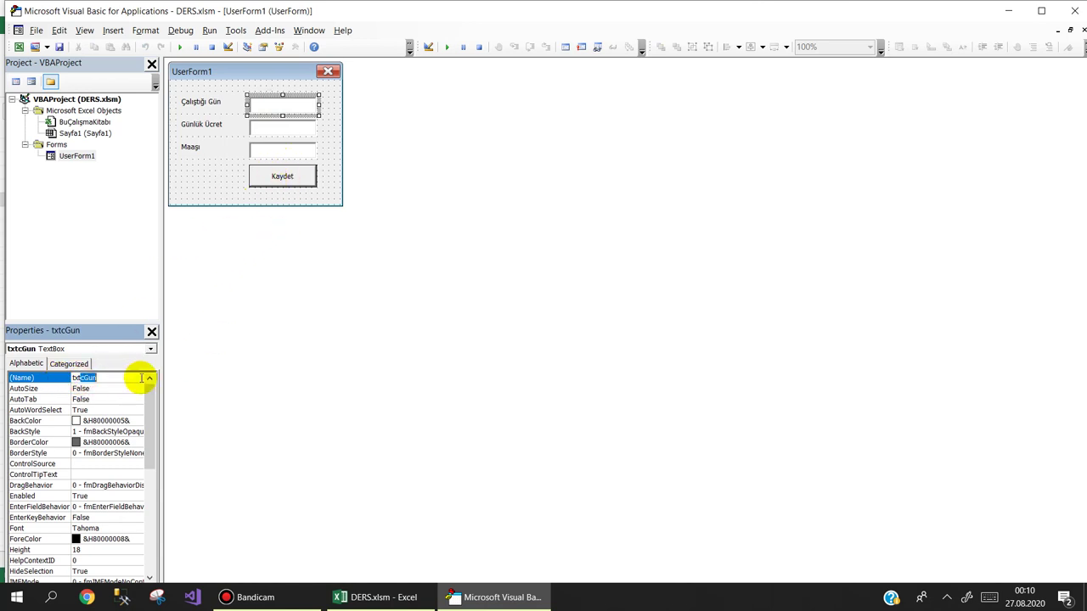
type("Cg")
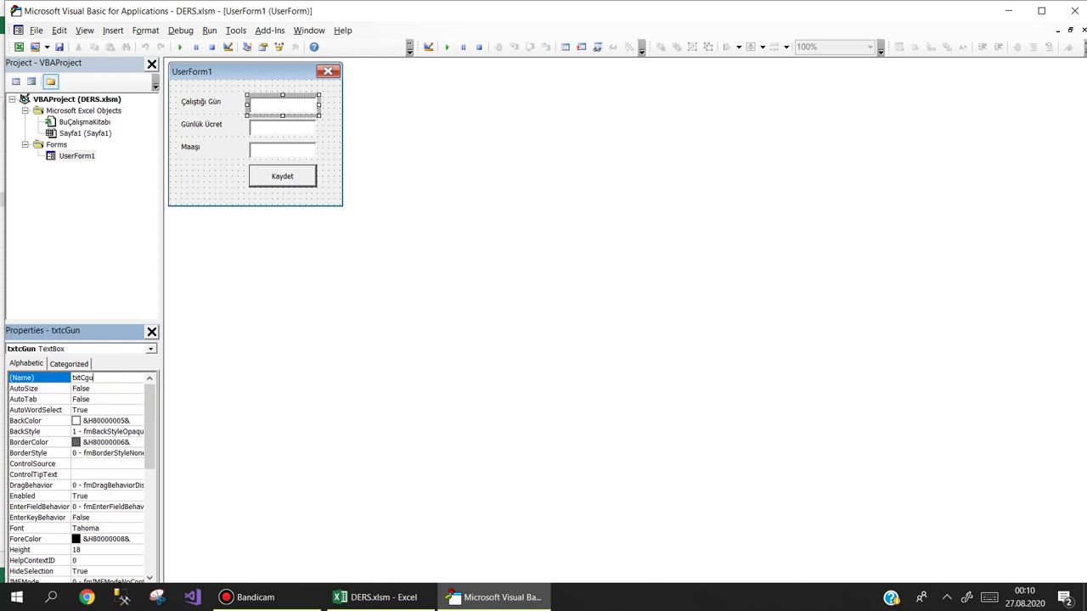
- Name the daily wage and salary boxes txtGucret and txtMaas
left_click(275, 125)
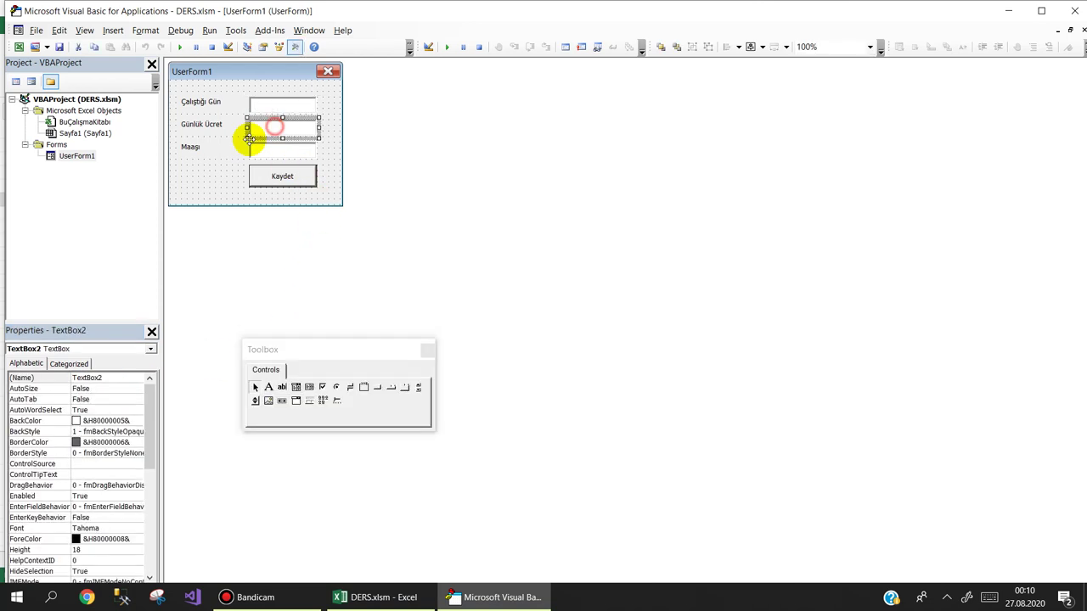
left_click(51, 380)
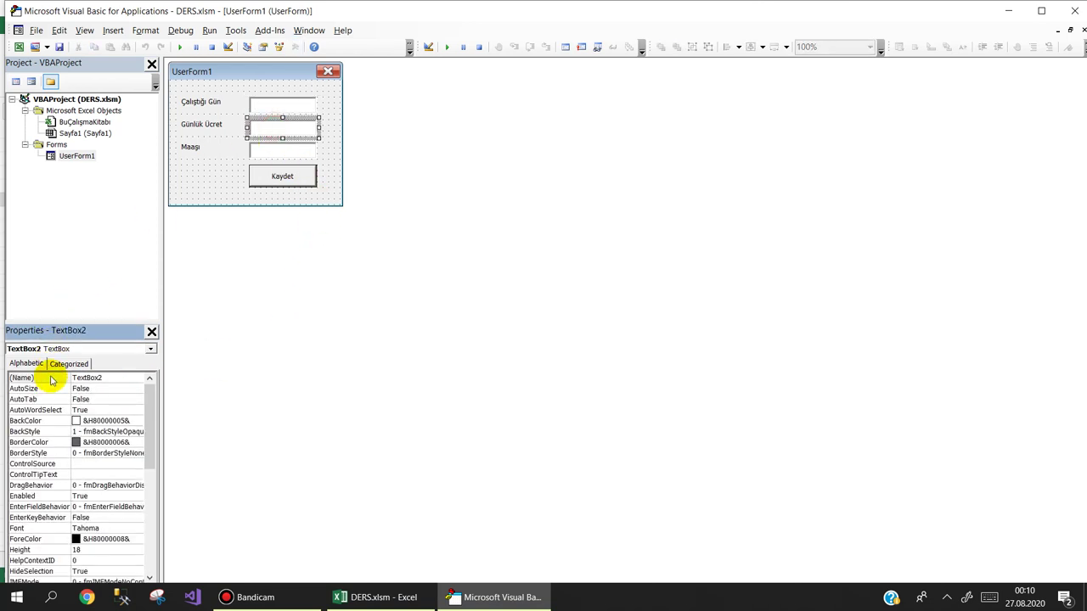
type("txtGucret")
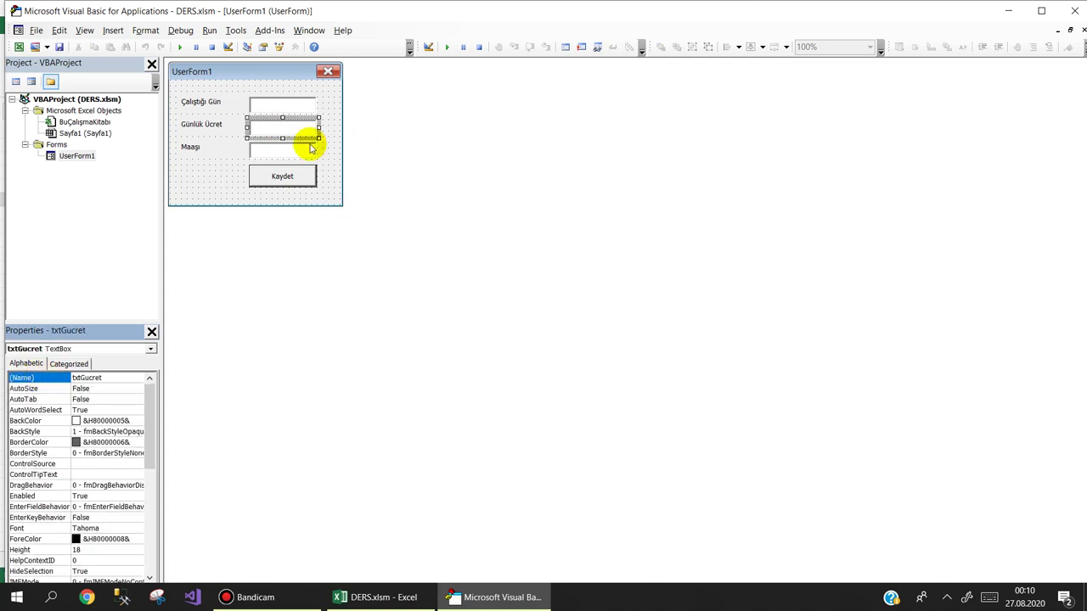
left_click(307, 147)
left_click(47, 377)
type("txtMaas")
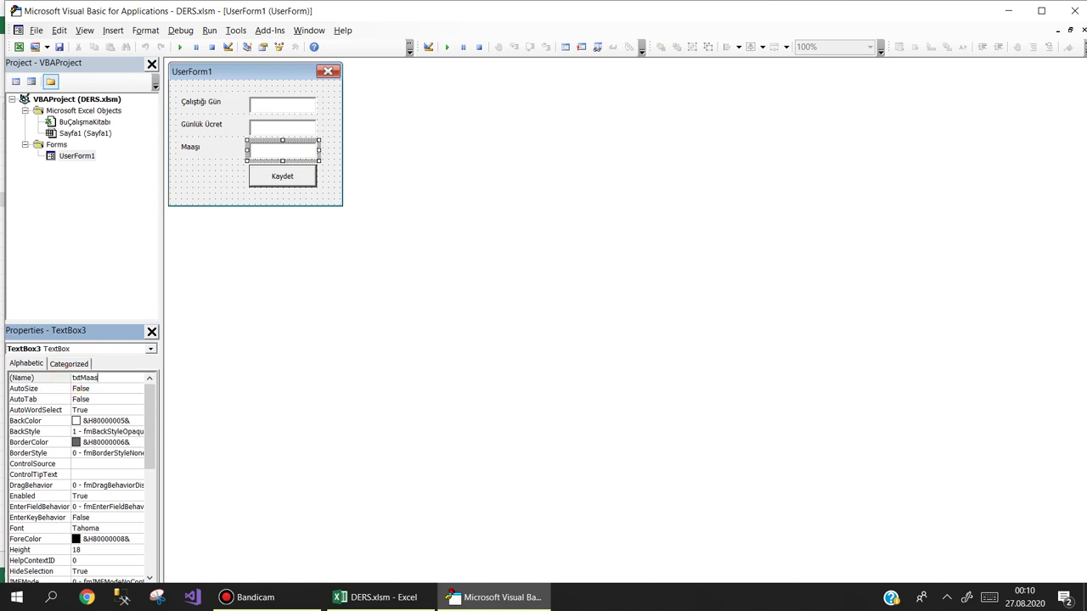
key("Return")
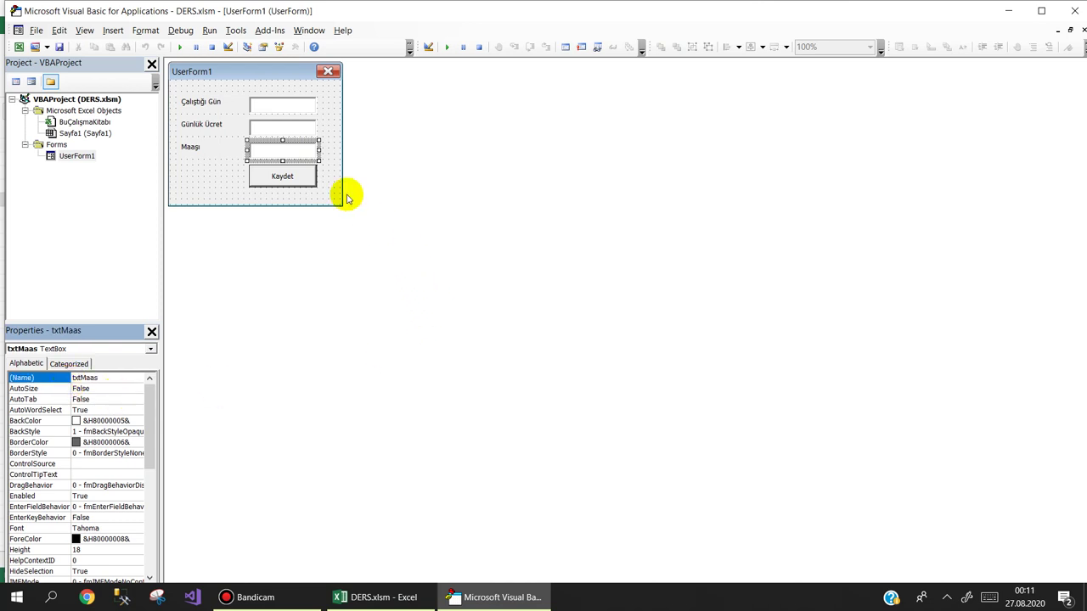
- Create a BeforeUpdate event procedure for txtGucret
double_click(277, 130)
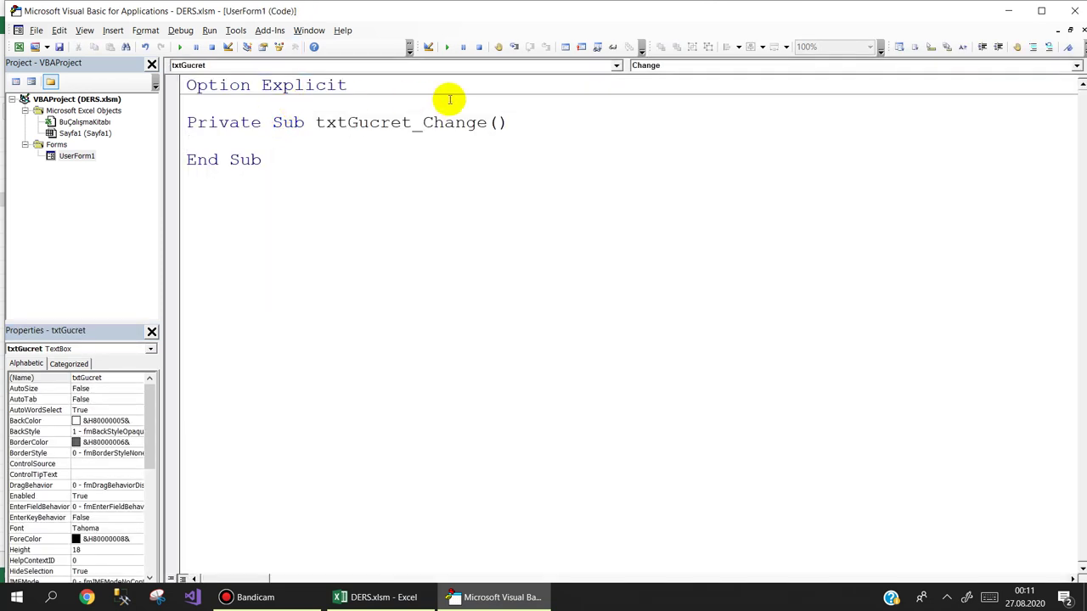
left_click(645, 66)
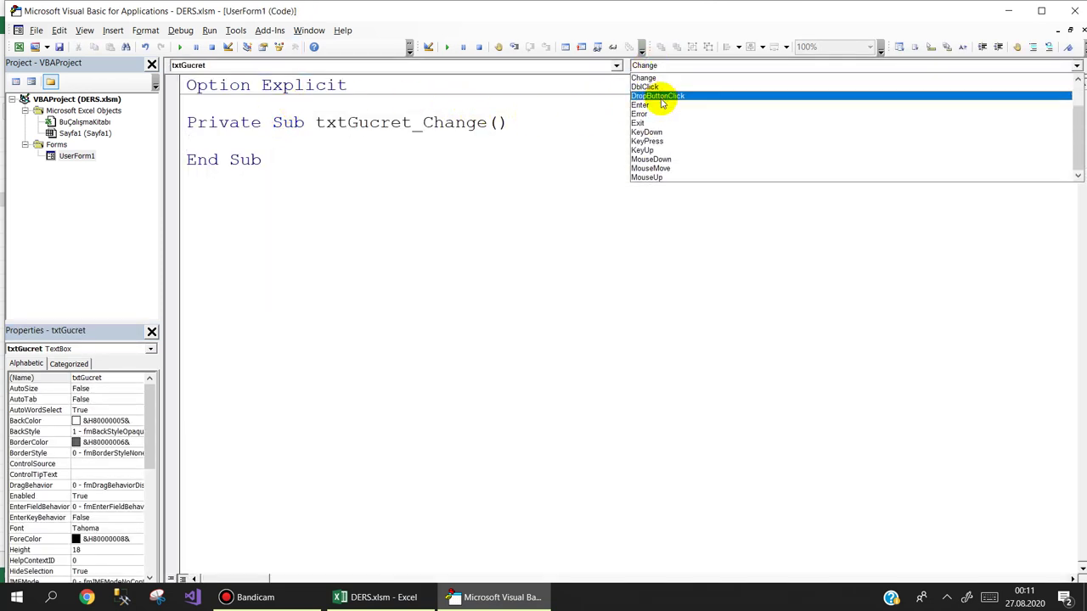
scroll(662, 103, "up", 1)
scroll(662, 104, "up", 1)
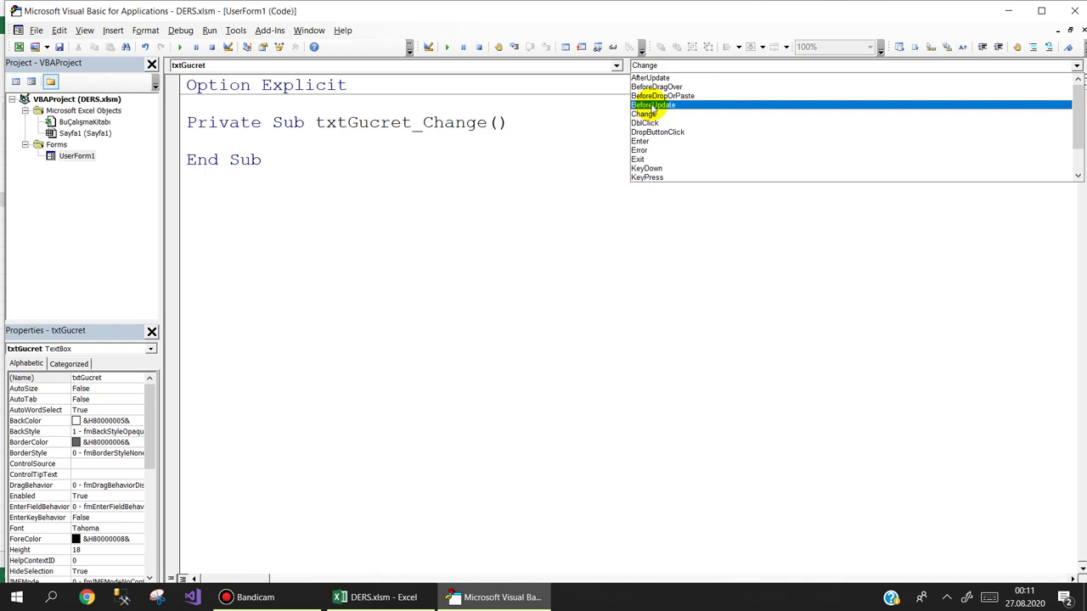
left_click(654, 105)
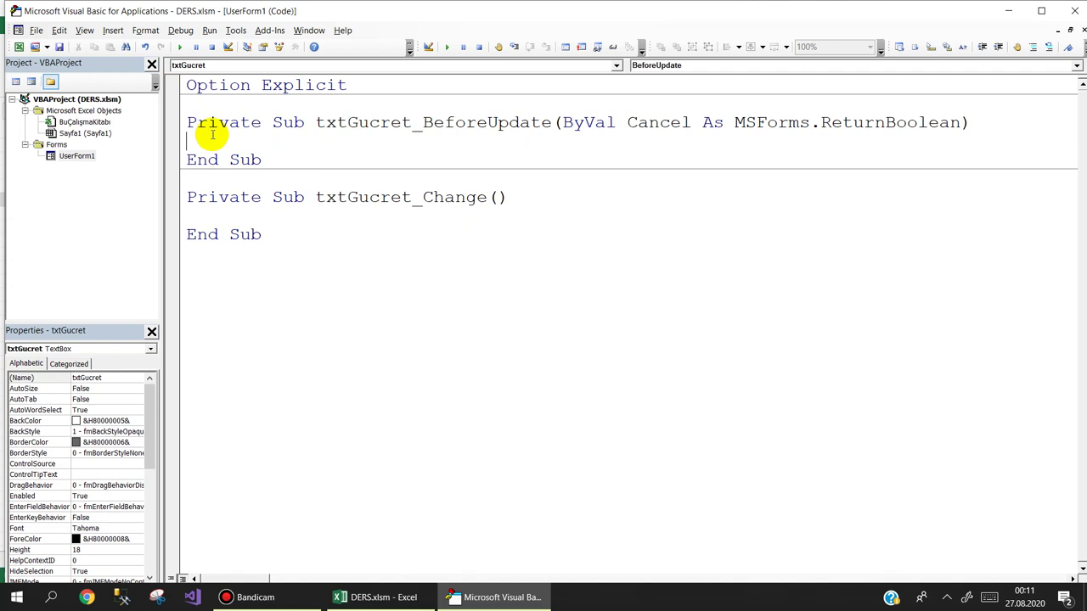
- Make it set txtGucret.Value = Format(txtGucret.Value, "#,##0.00")
type("txtg")
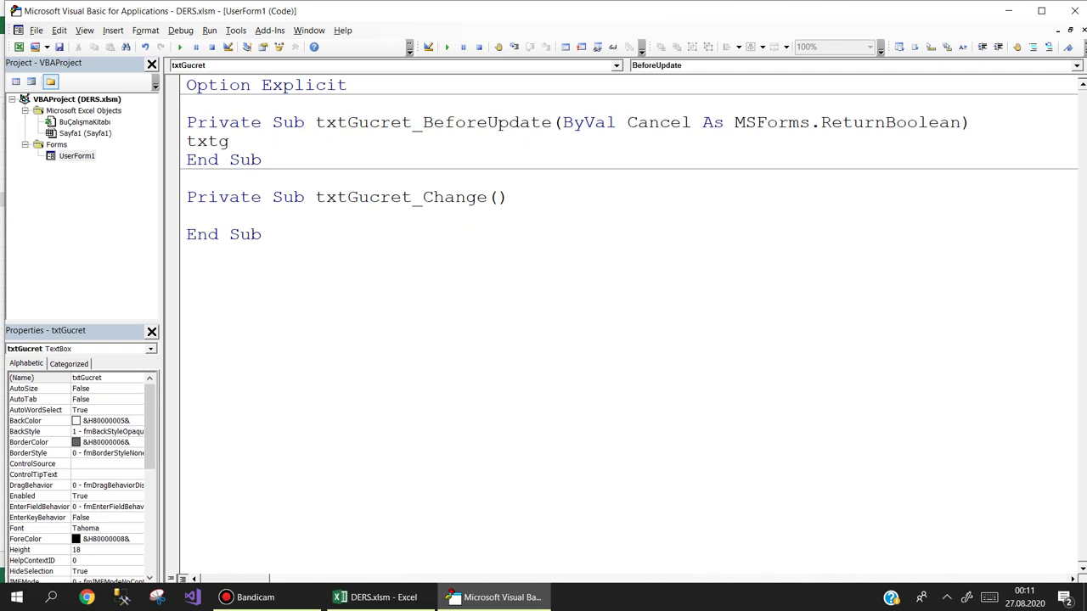
key("ctrl+space")
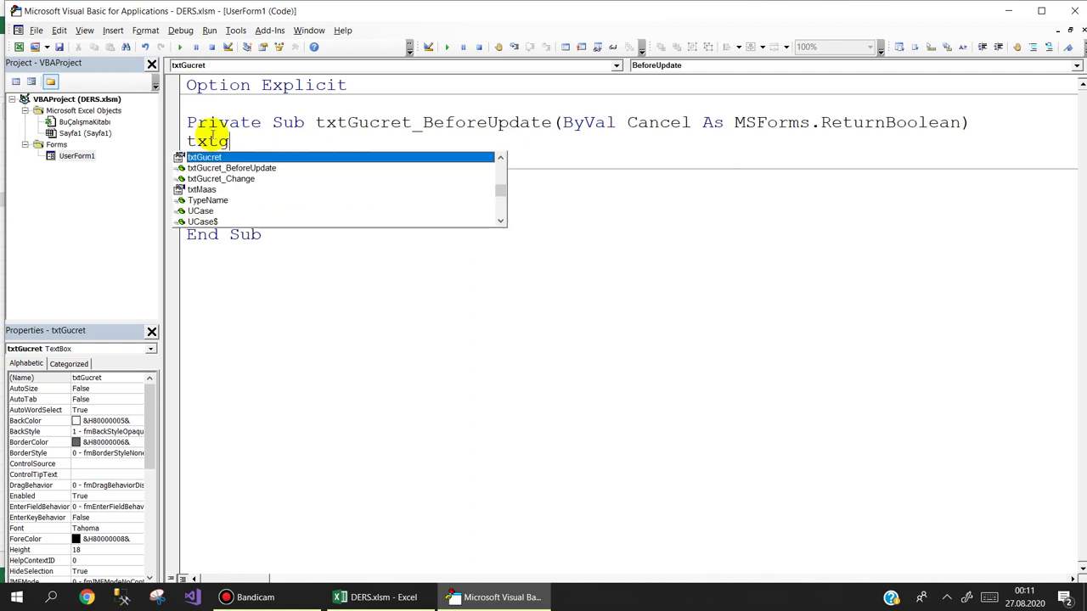
type(".v")
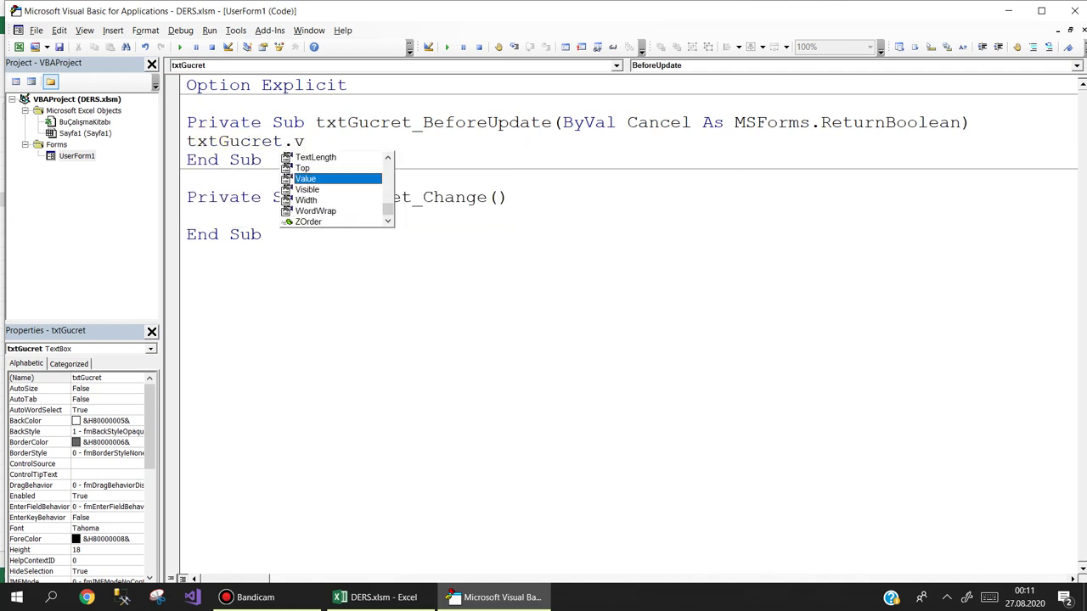
type("=format")
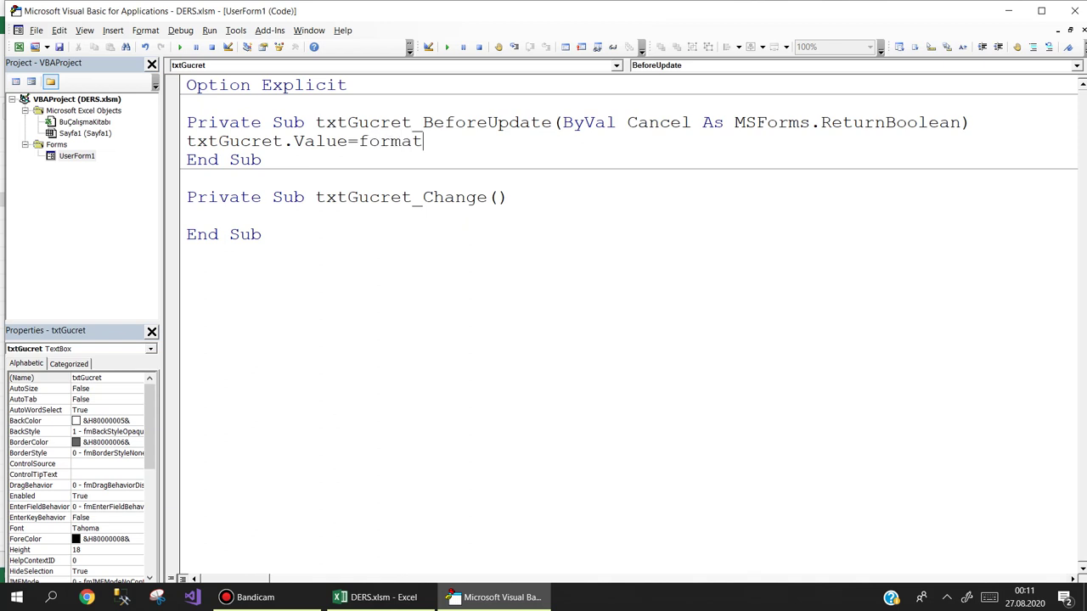
type("(")
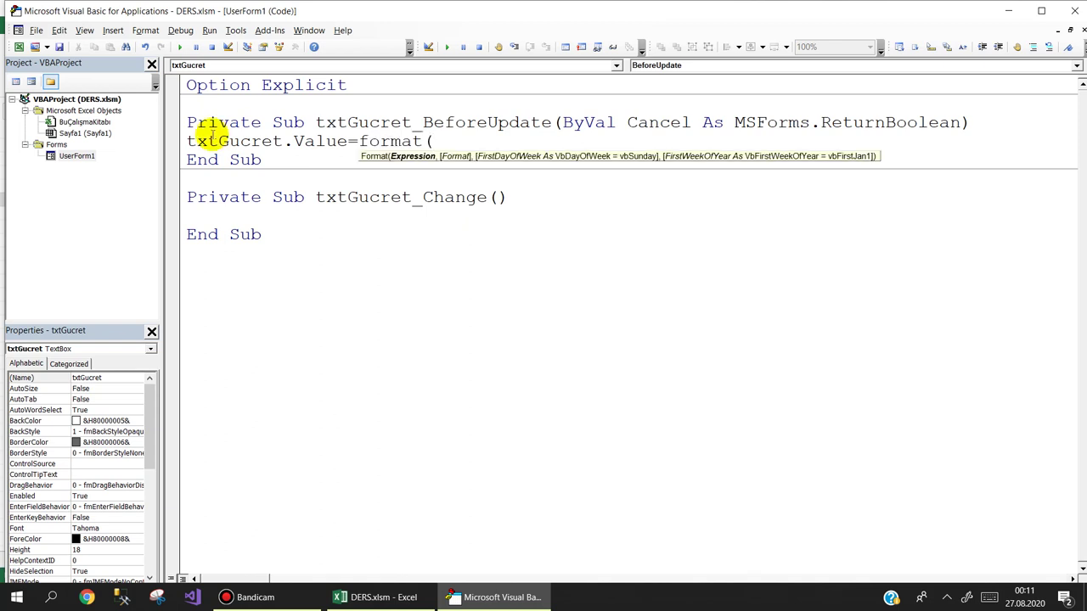
type("txtg")
key("ctrl+space")
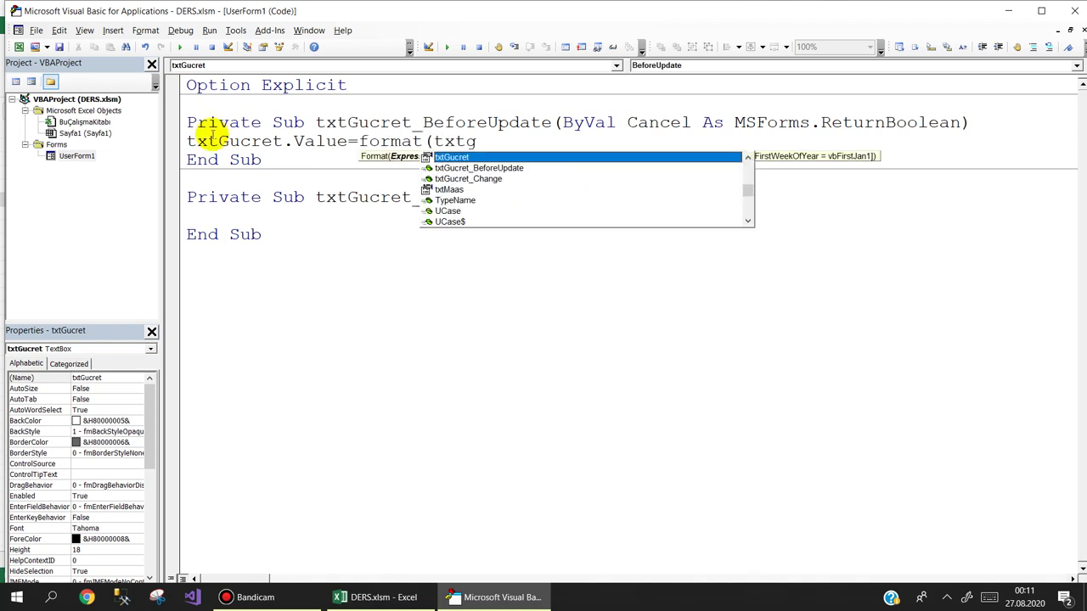
type(".v")
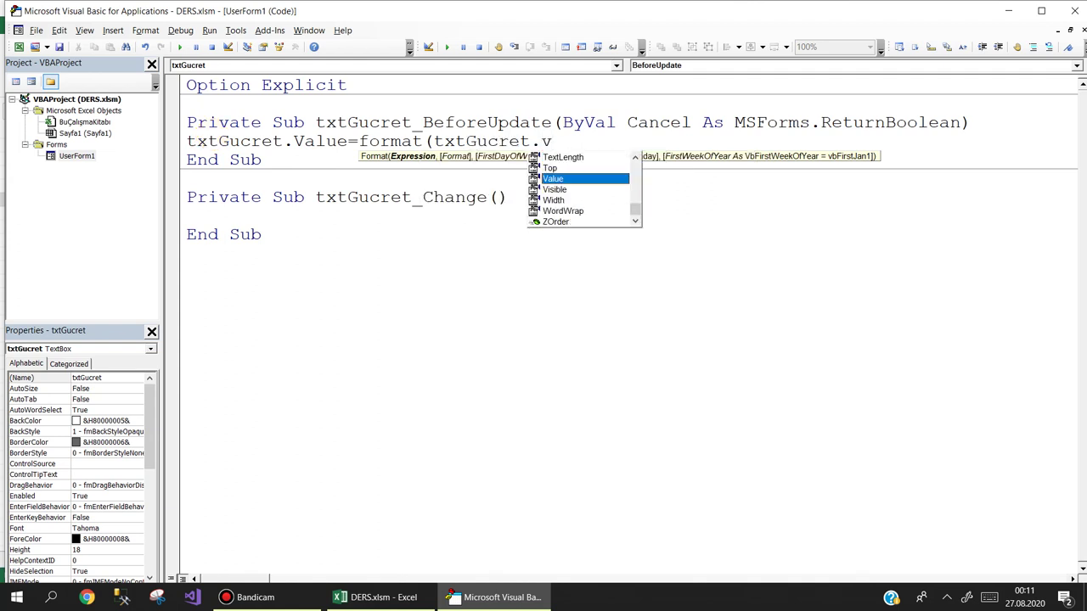
type(",\"#,##0.00")
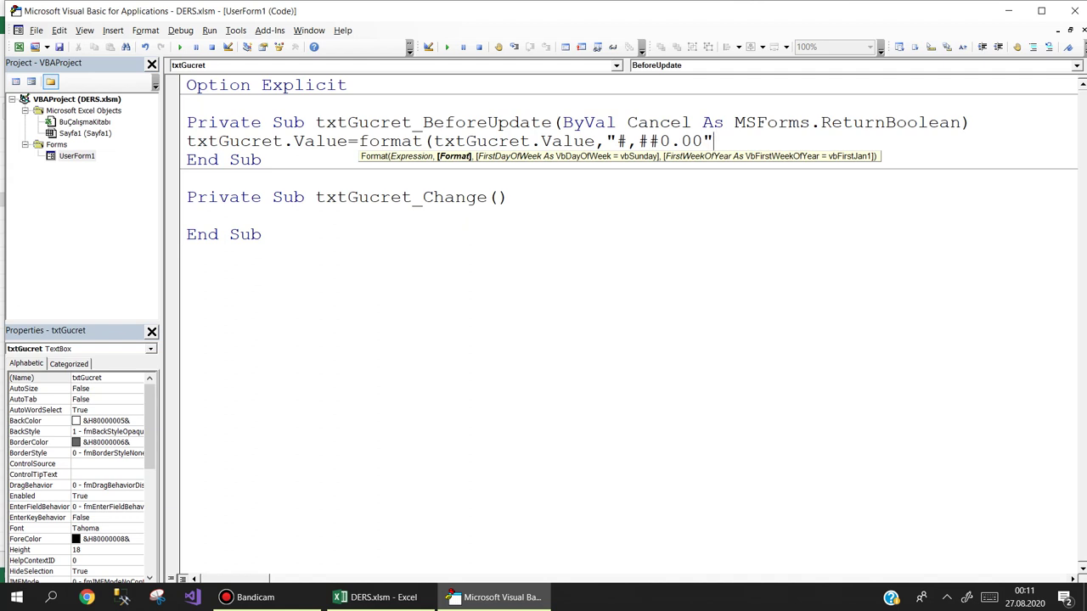
type(")")
key("Return")
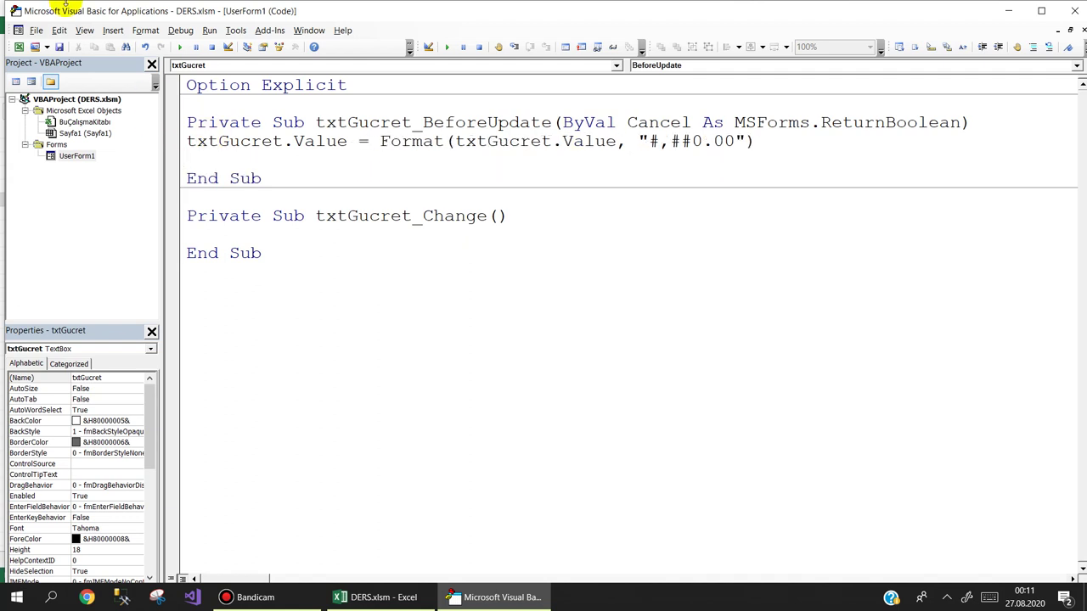
left_click(179, 47)
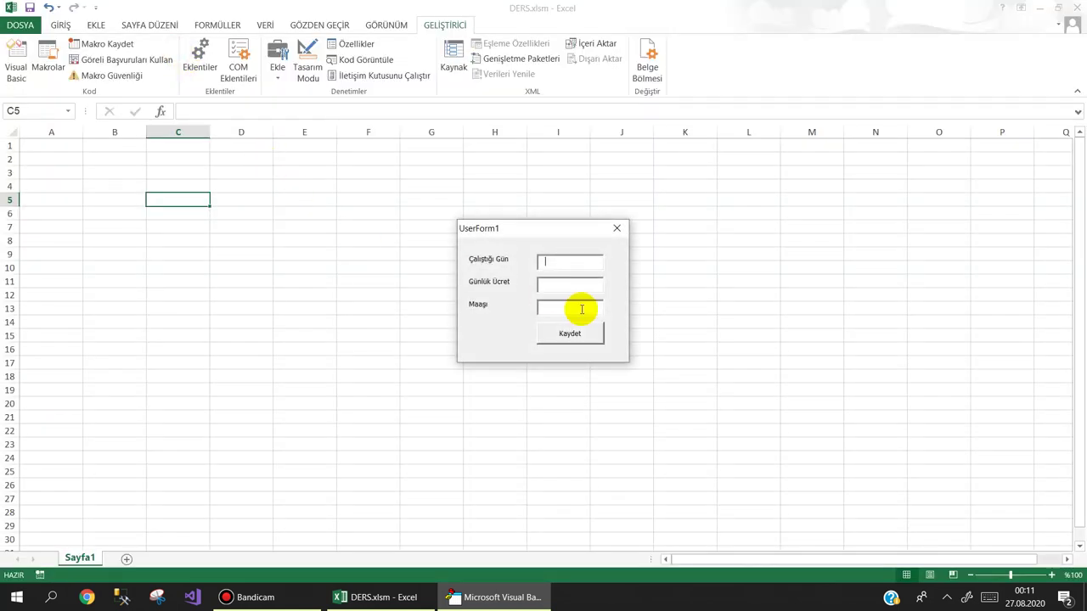
type("2")
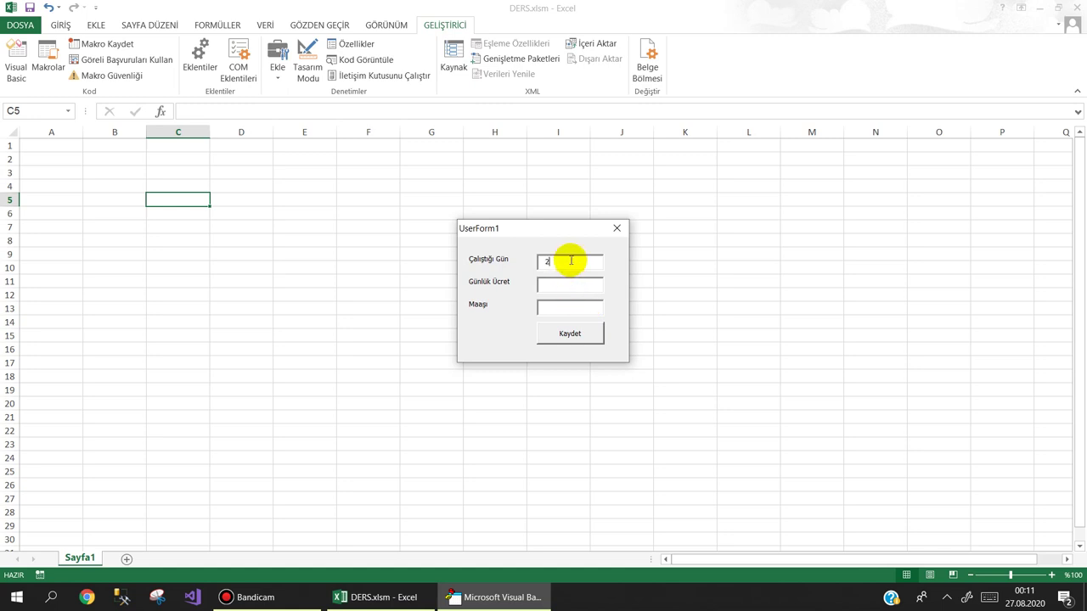
type("4")
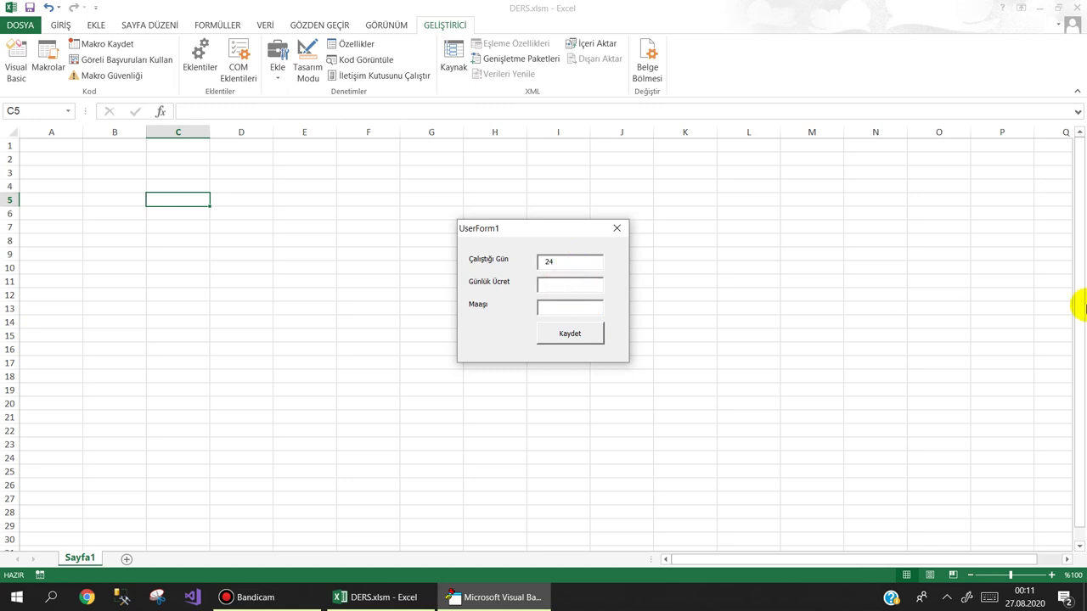
type("125")
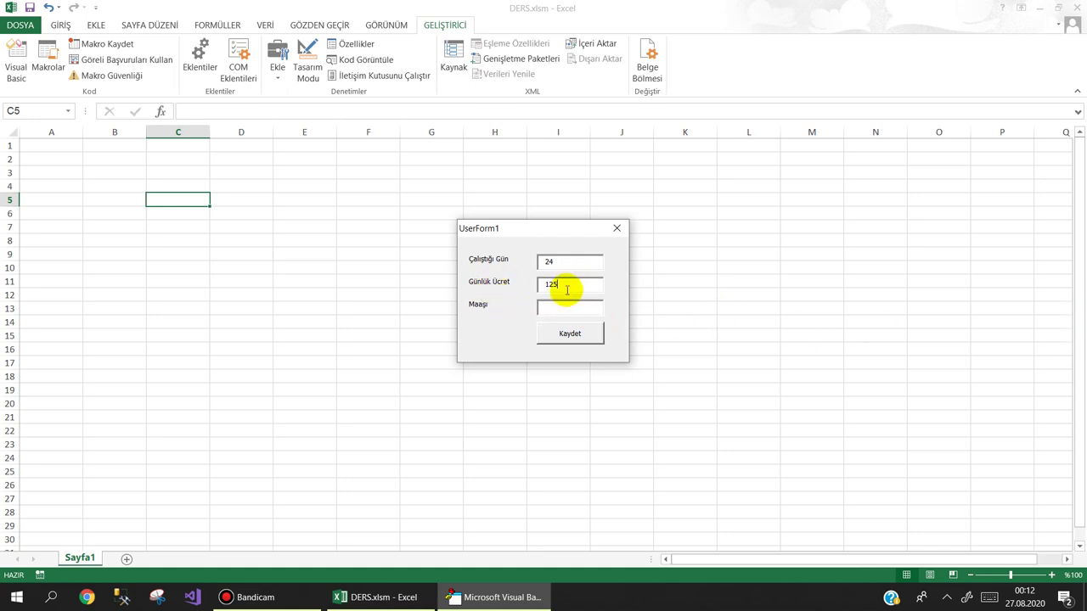
left_click(556, 311)
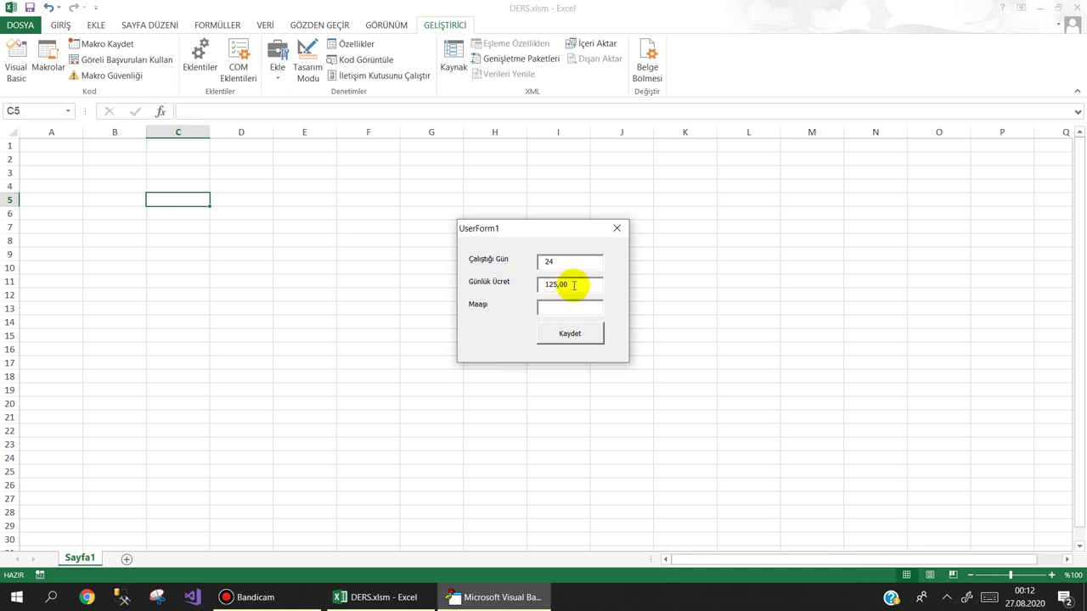
left_click(580, 285)
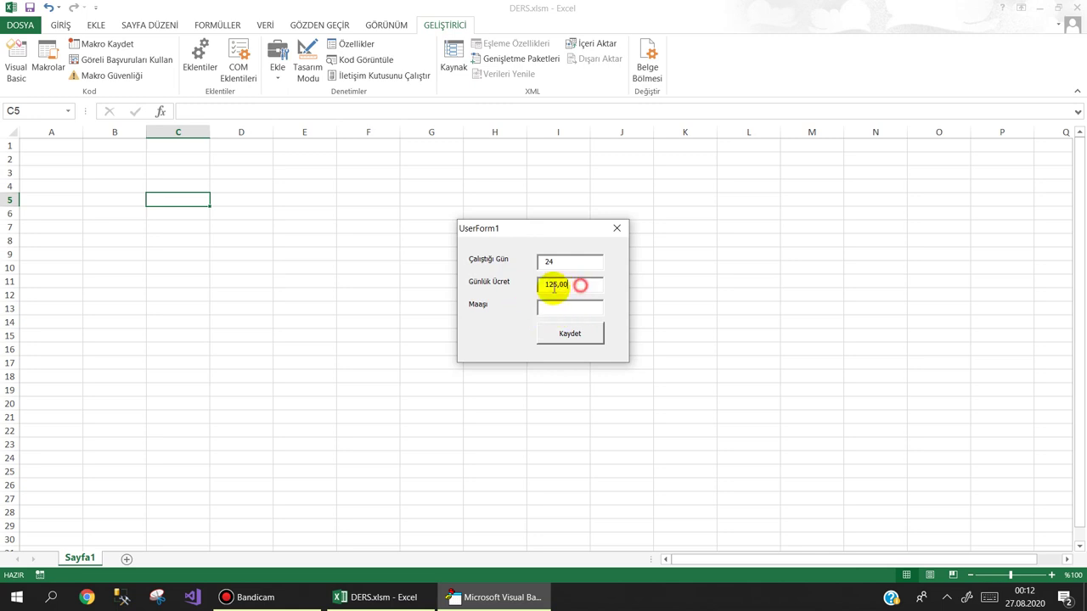
double_click(553, 286)
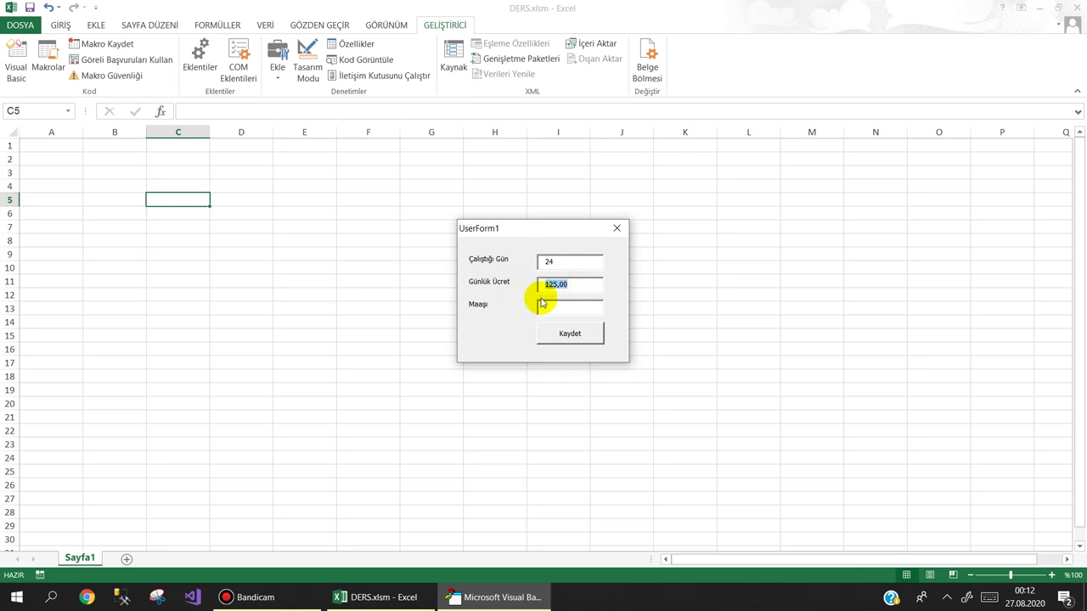
left_click(612, 231)
double_click(266, 127)
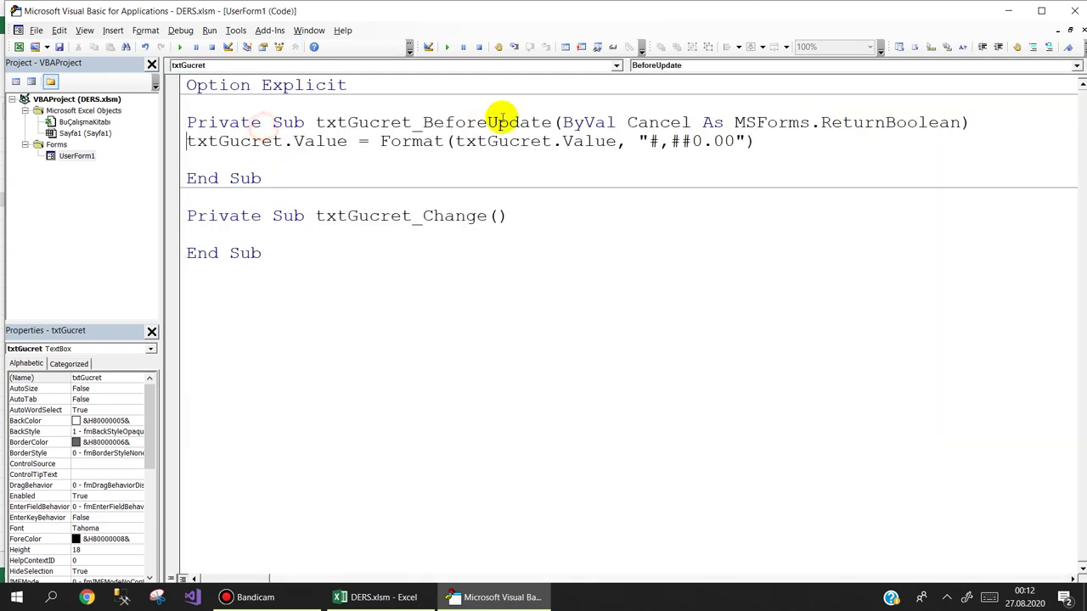
- Create txtGucret_Change setting txtMaas.Value to txtCgun.Value * txtGucret.Value
left_click(668, 66)
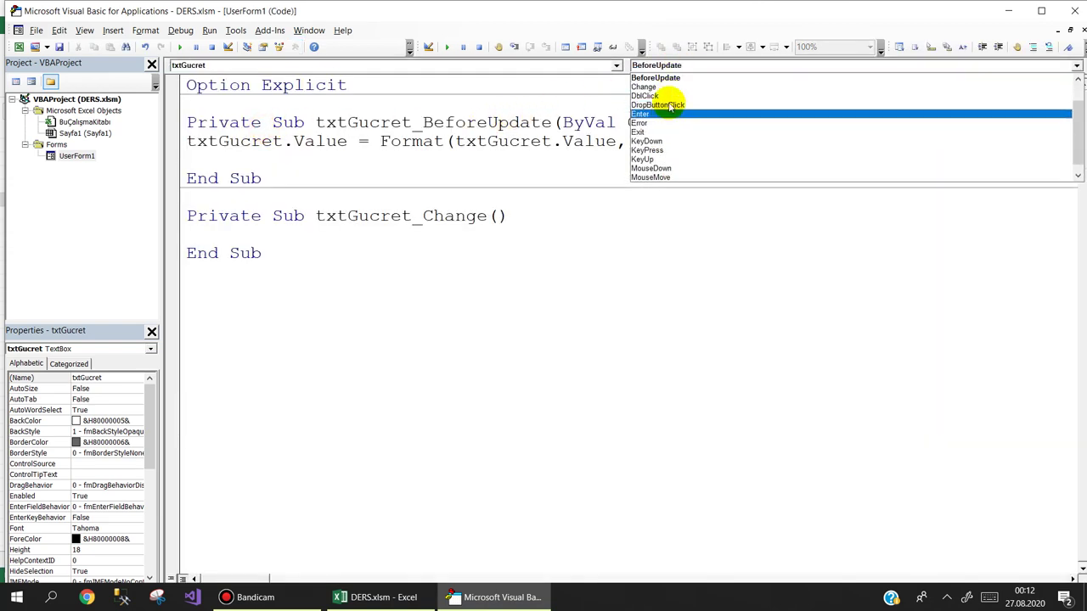
left_click(666, 87)
type("t")
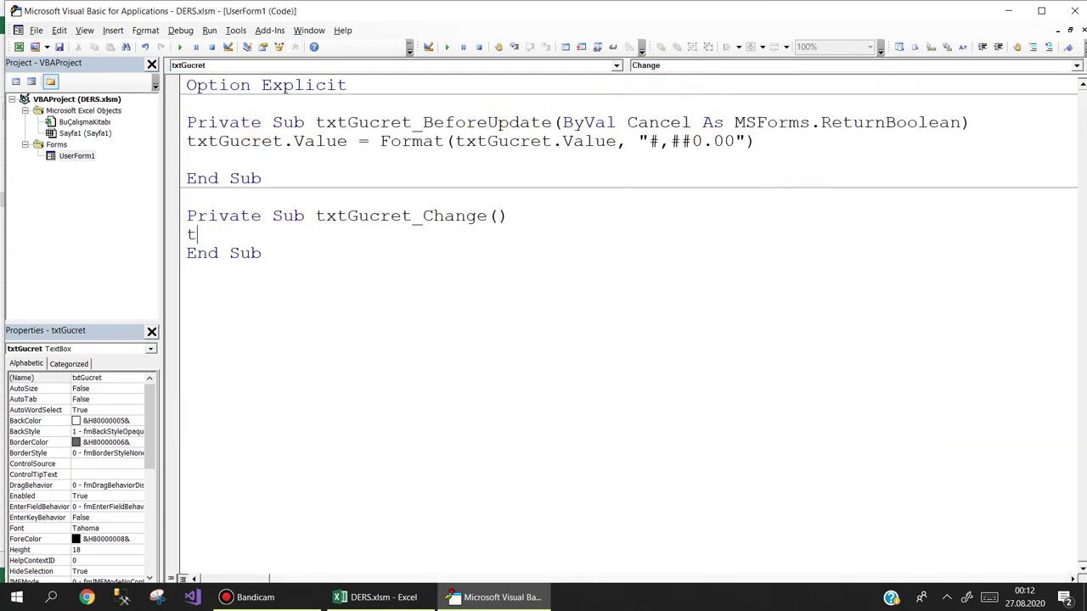
type("xt")
type("Maas.")
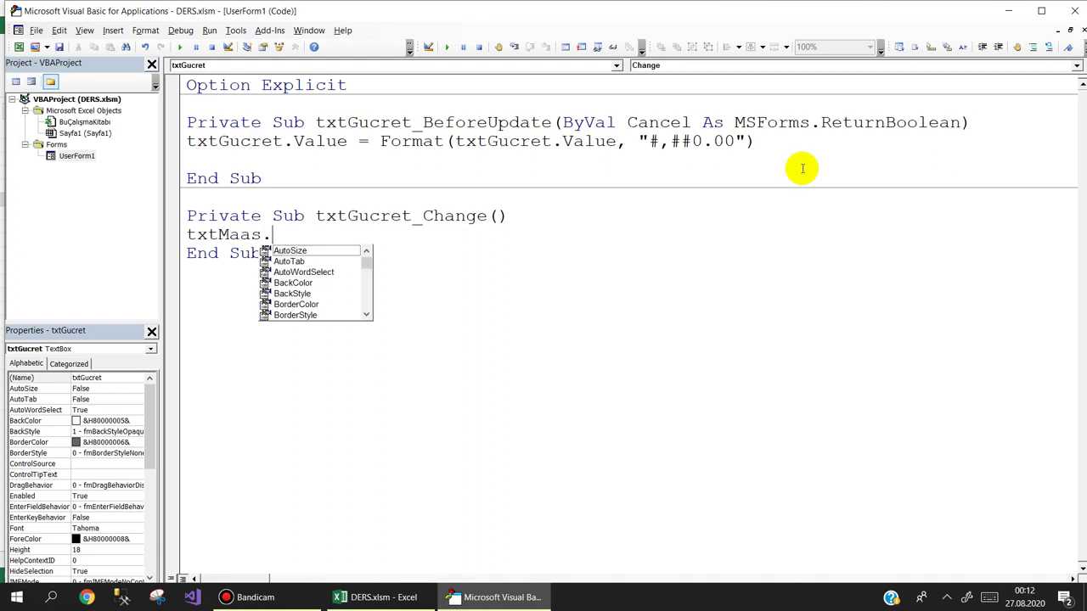
type("v=")
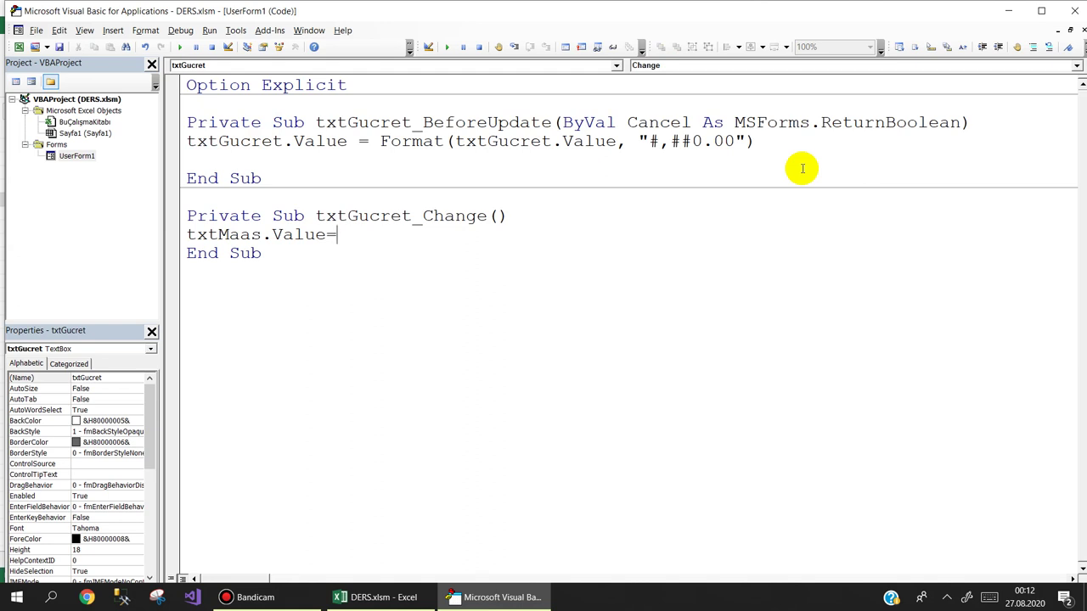
type("txtc")
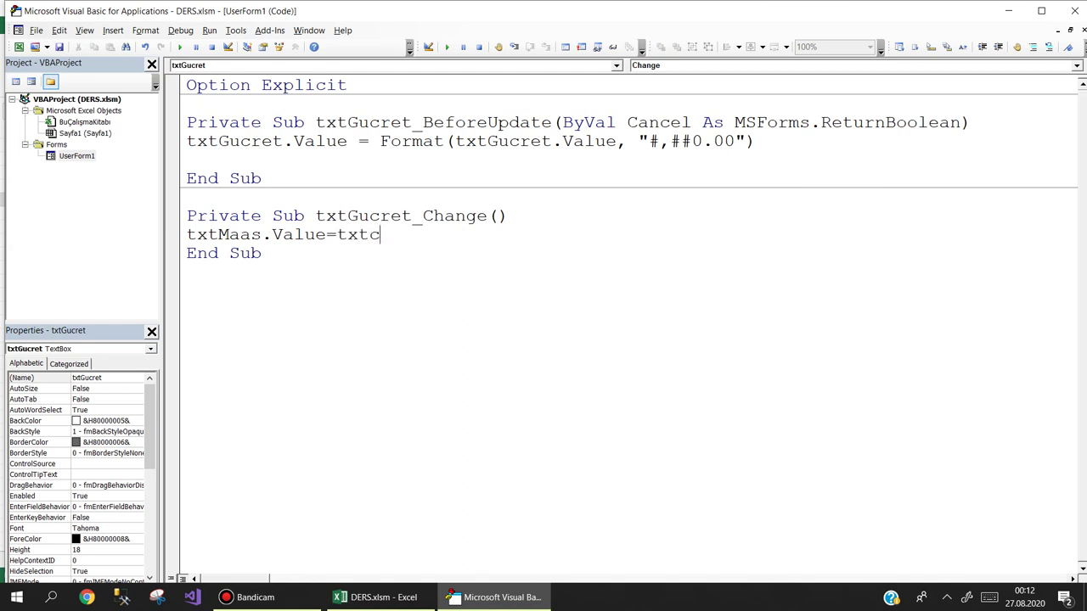
type("gun.v")
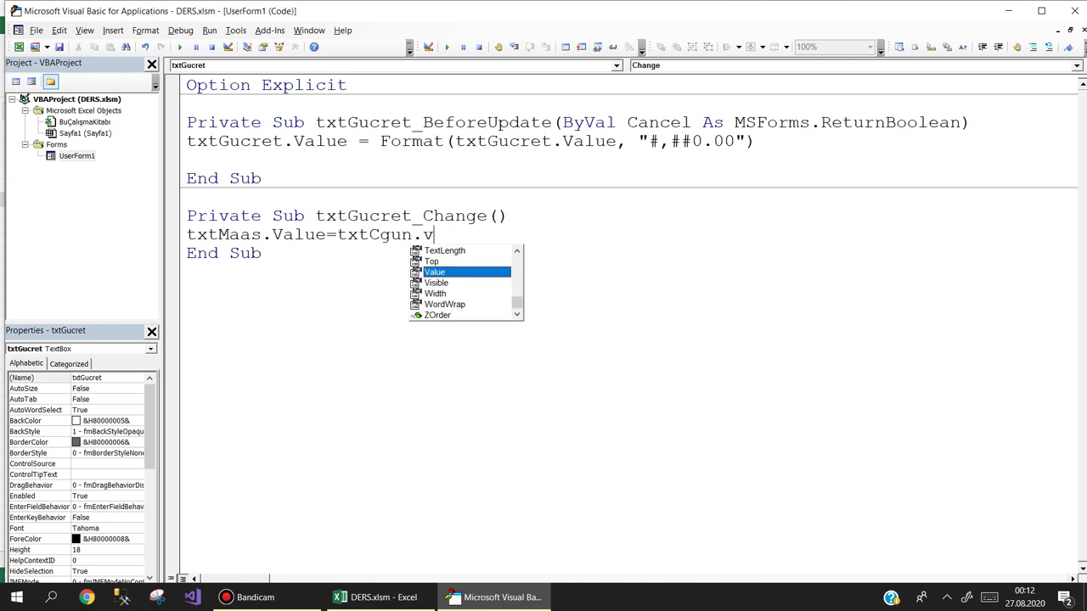
type("*")
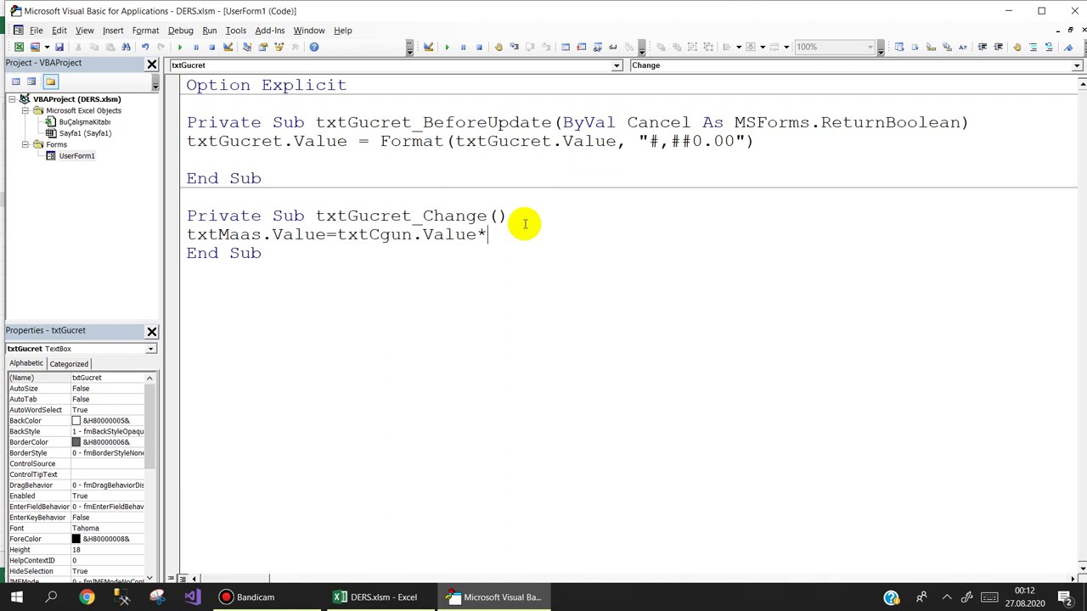
type("txtgu")
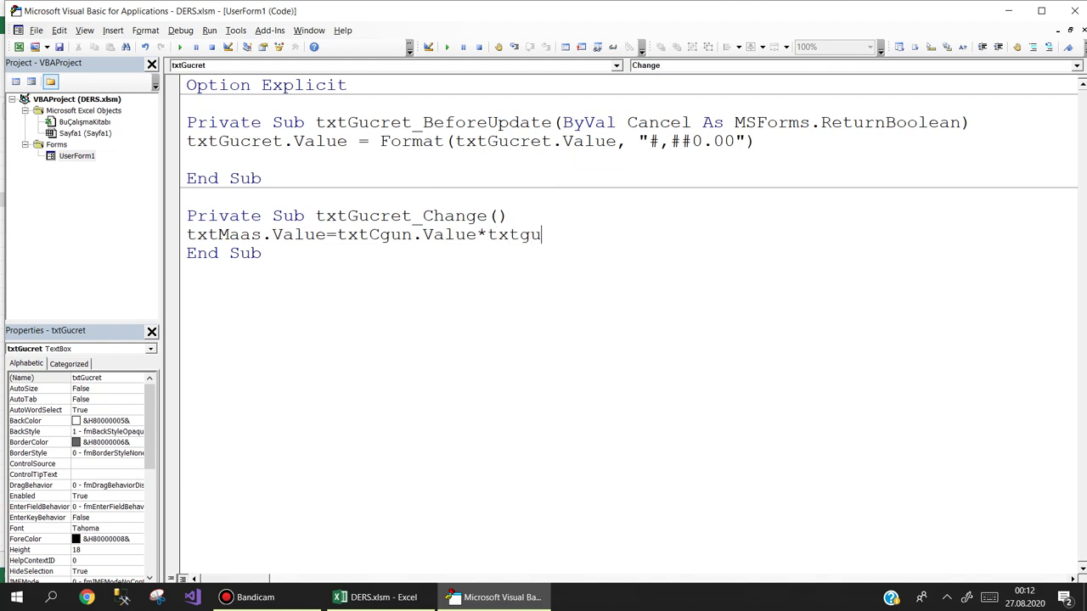
key("ctrl+space")
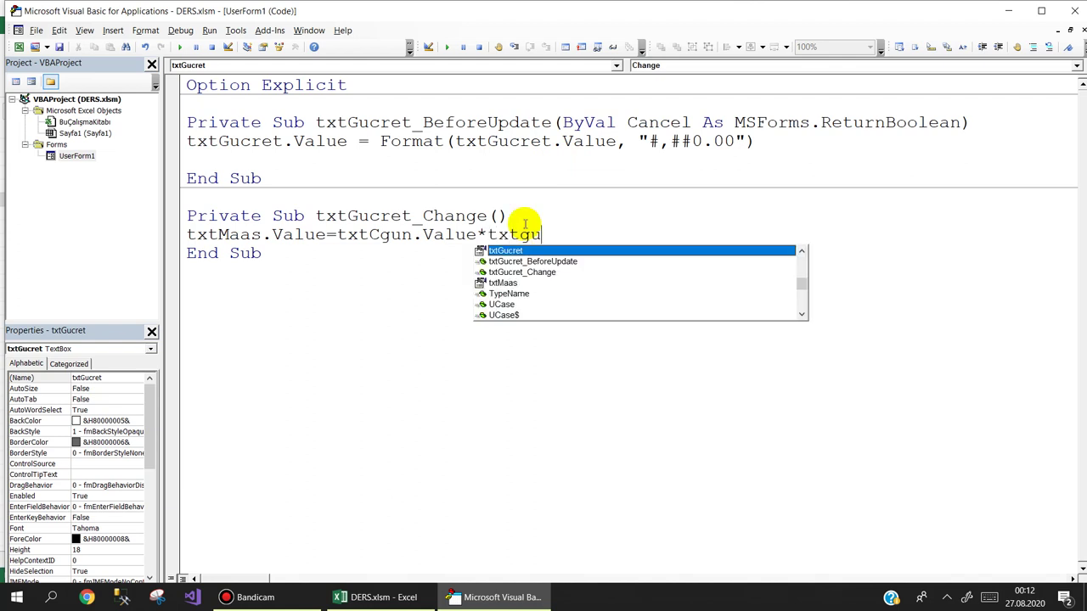
type(".v")
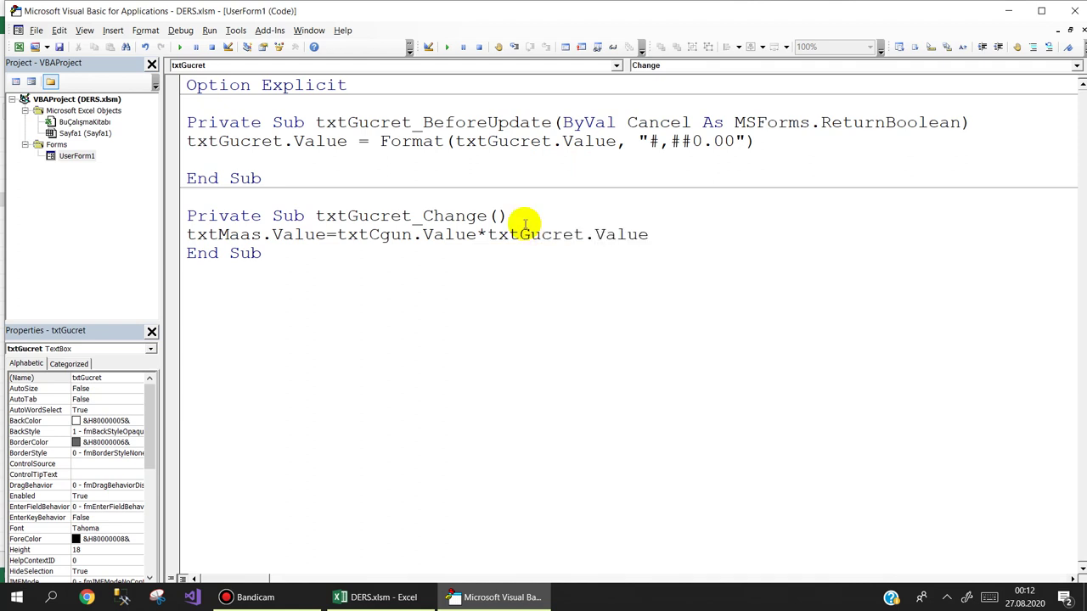
key("Return")
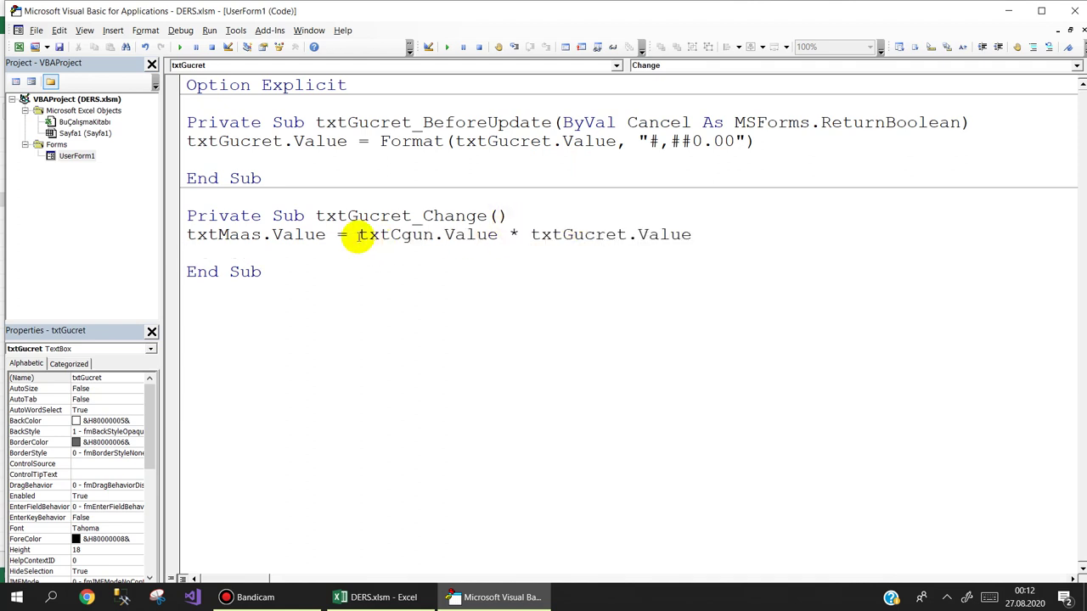
- Wrap the product in Format((...), "#,##0.00")
left_click(357, 235)
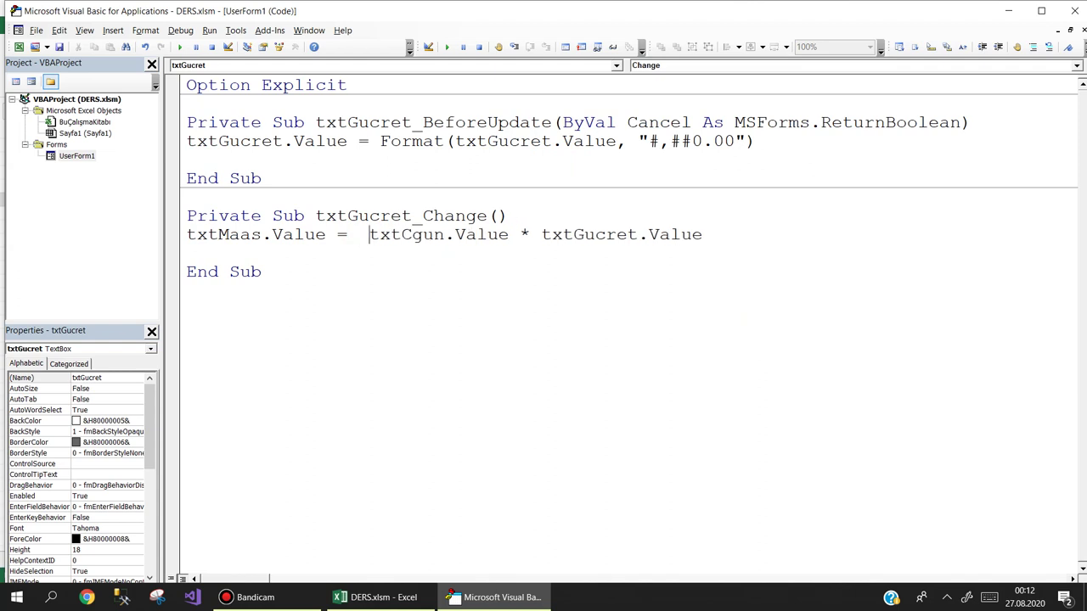
type("forma")
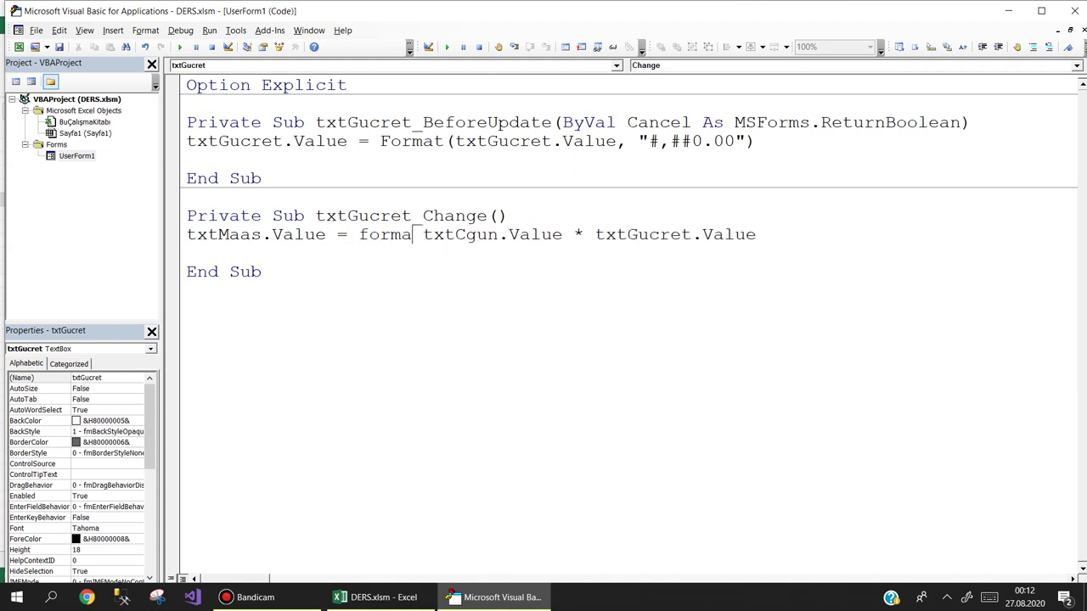
type("t(")
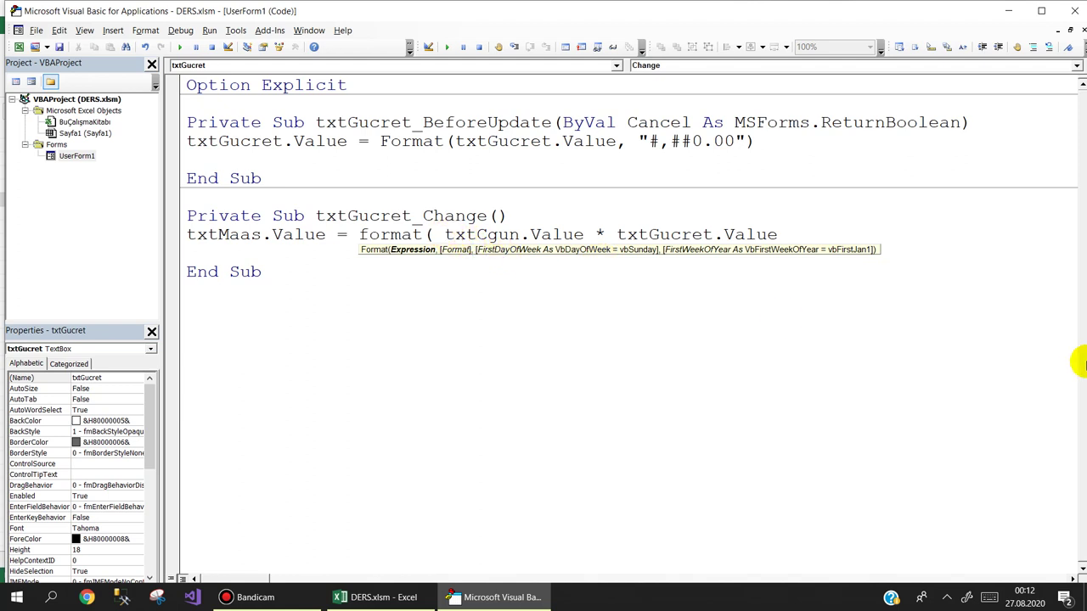
type("(")
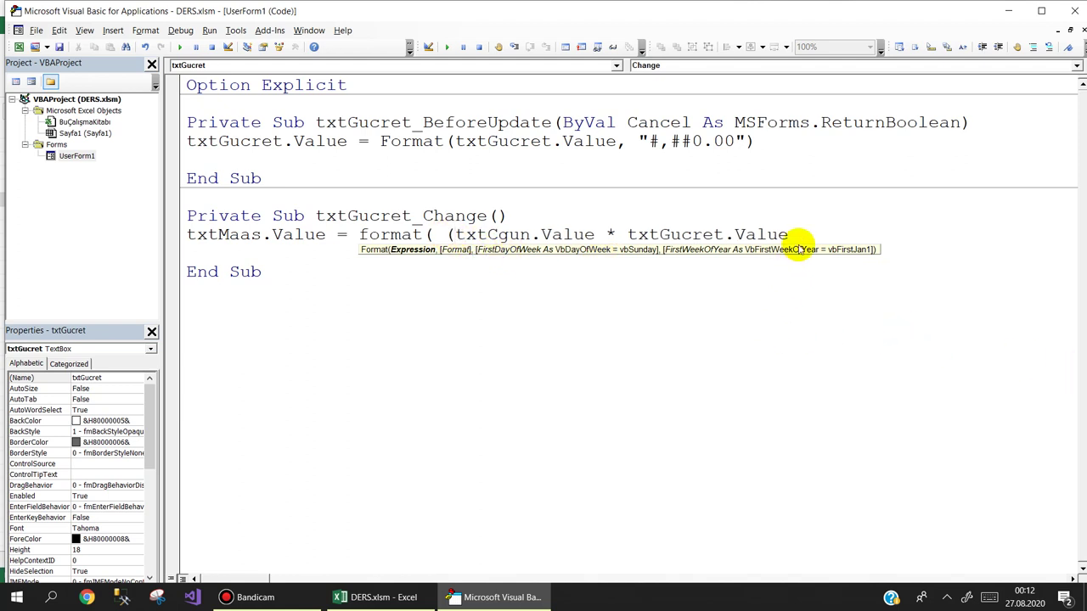
type(")")
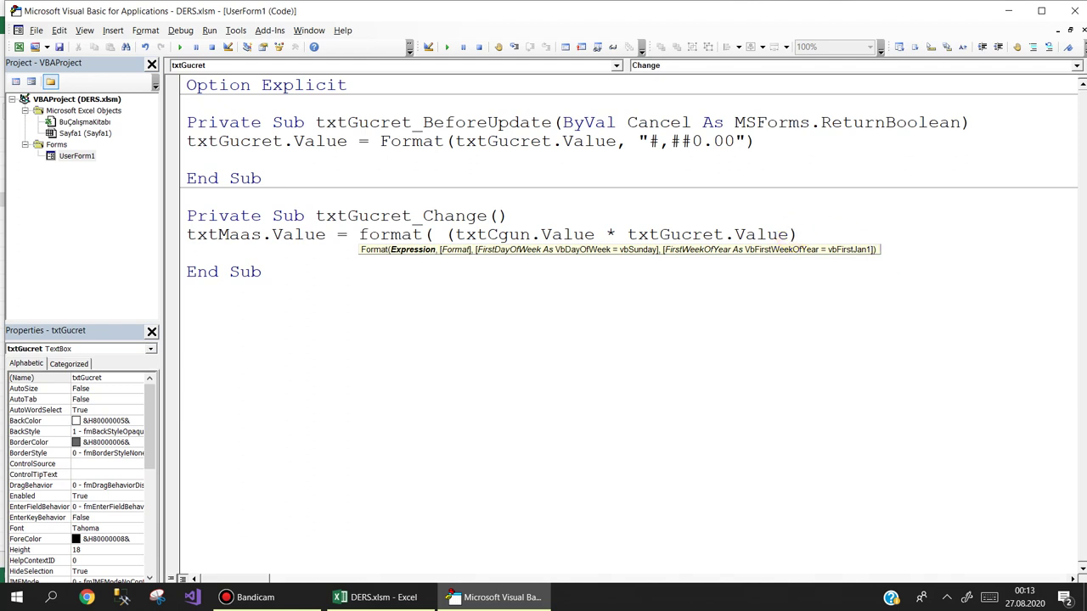
type(",")
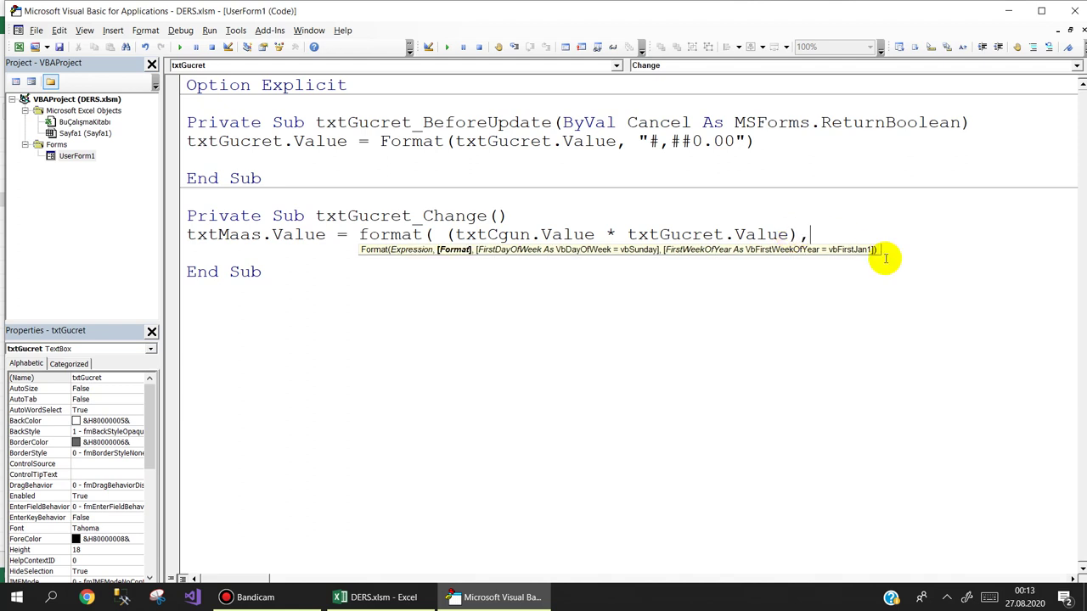
type("\"")
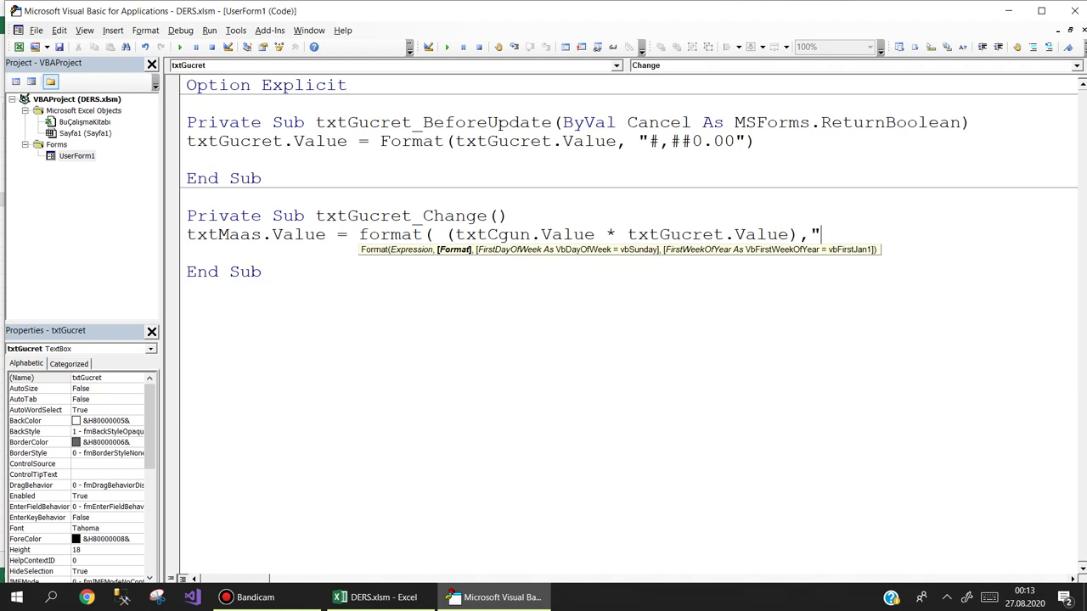
type("#")
type("#")
type("0.")
type("00")
key("Return")
left_click(904, 236)
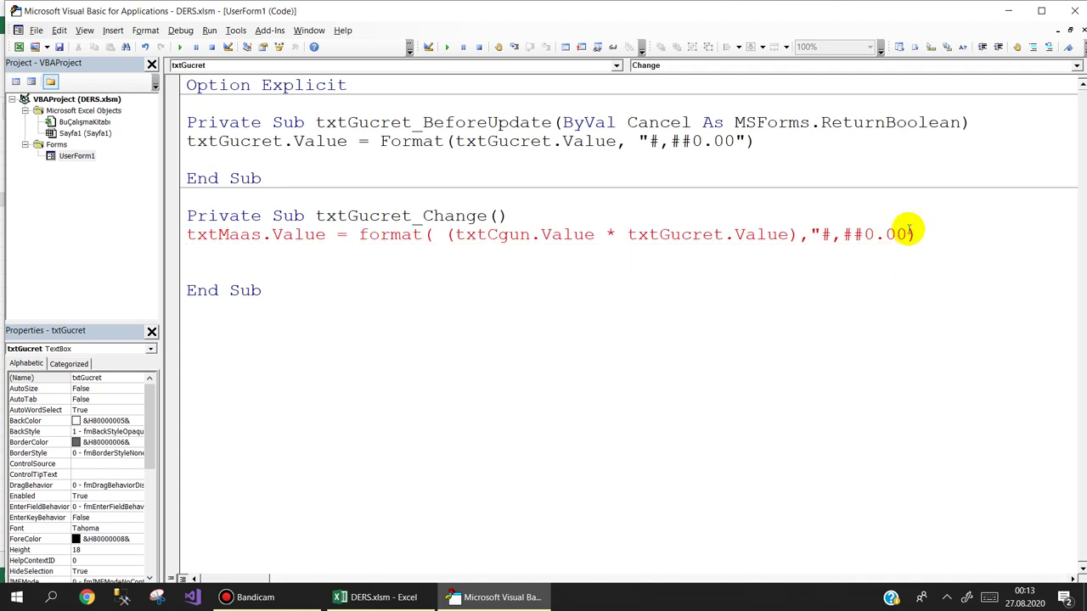
type("\"")
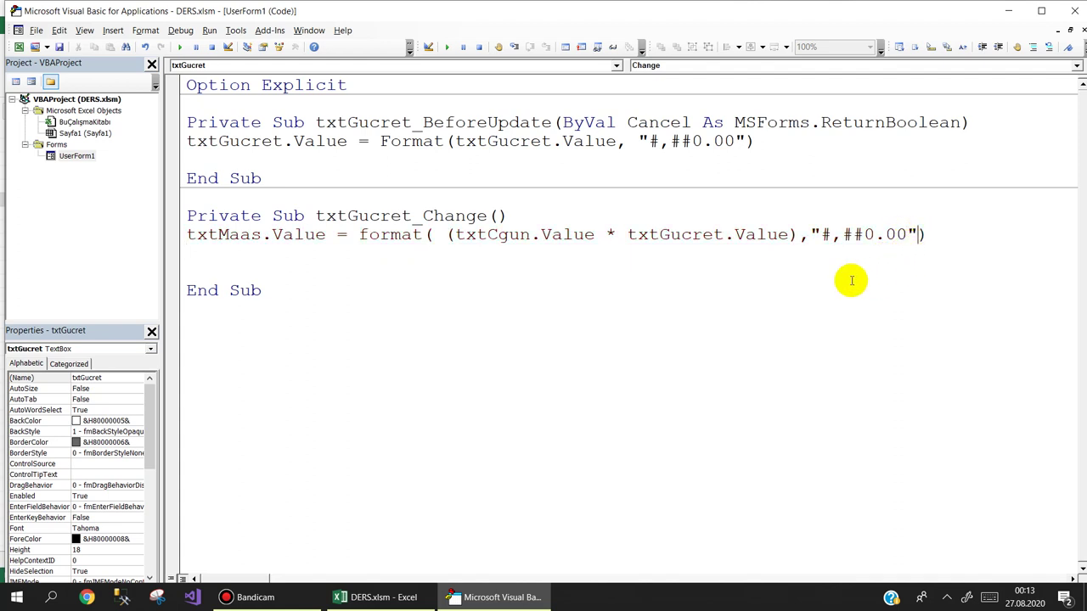
left_click(817, 274)
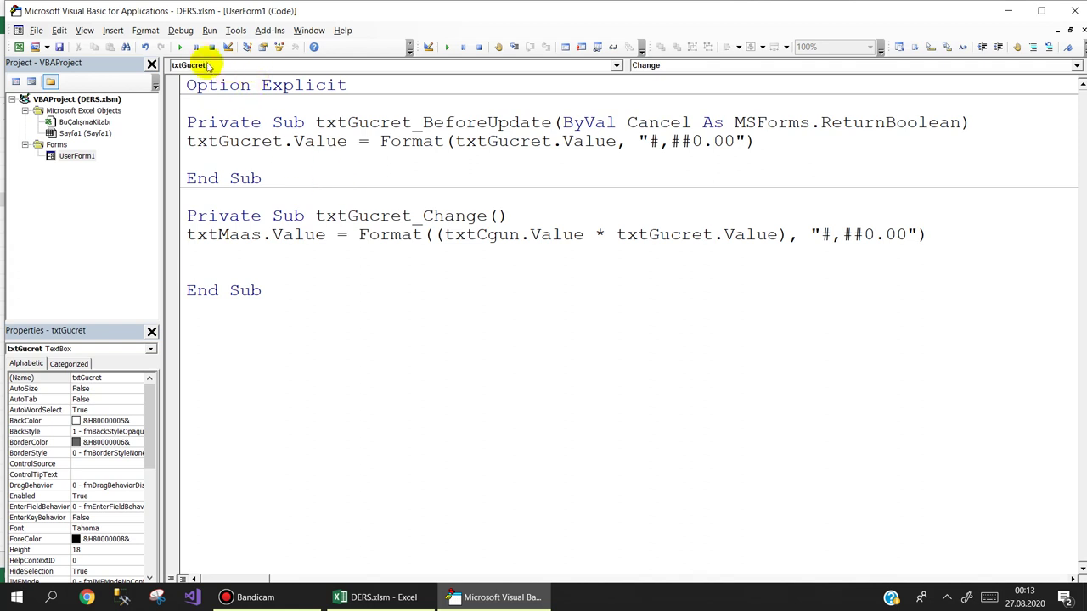
- Run UserForm1 with 24 days, getting salaries 3.000,00 and 2.880,00; clearing the wage raises error 13
left_click(180, 47)
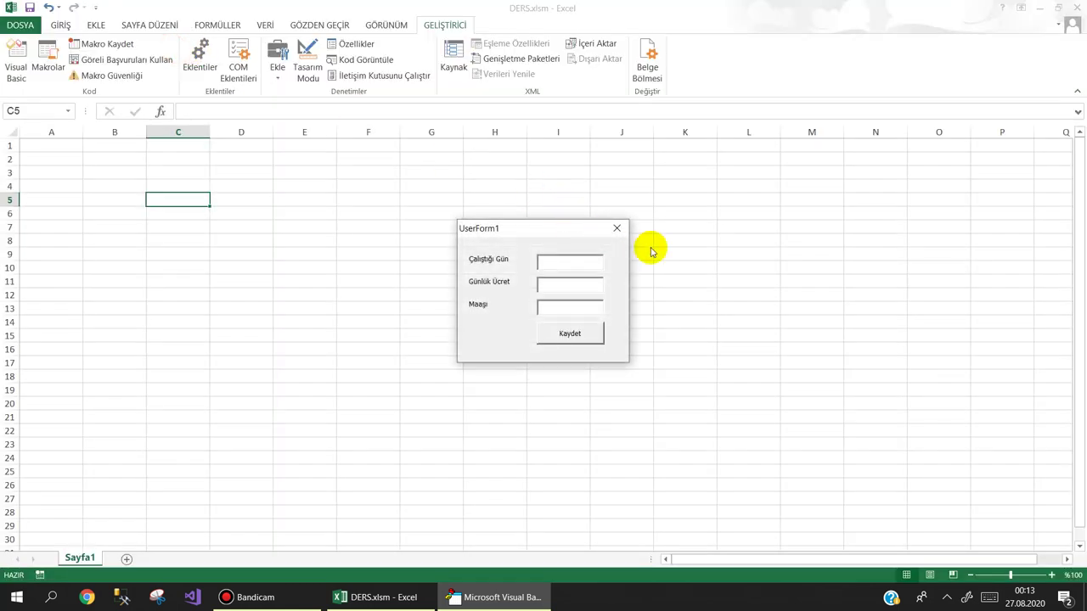
type("24")
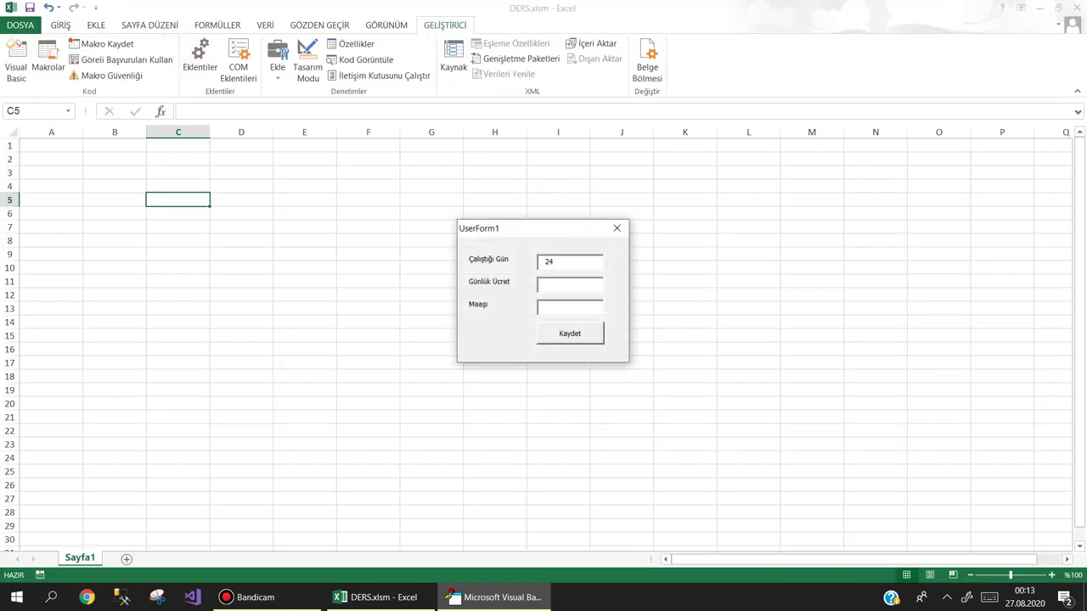
type("5")
key("BackSpace")
type("0")
key("BackSpace")
key("BackSpace")
key("BackSpace")
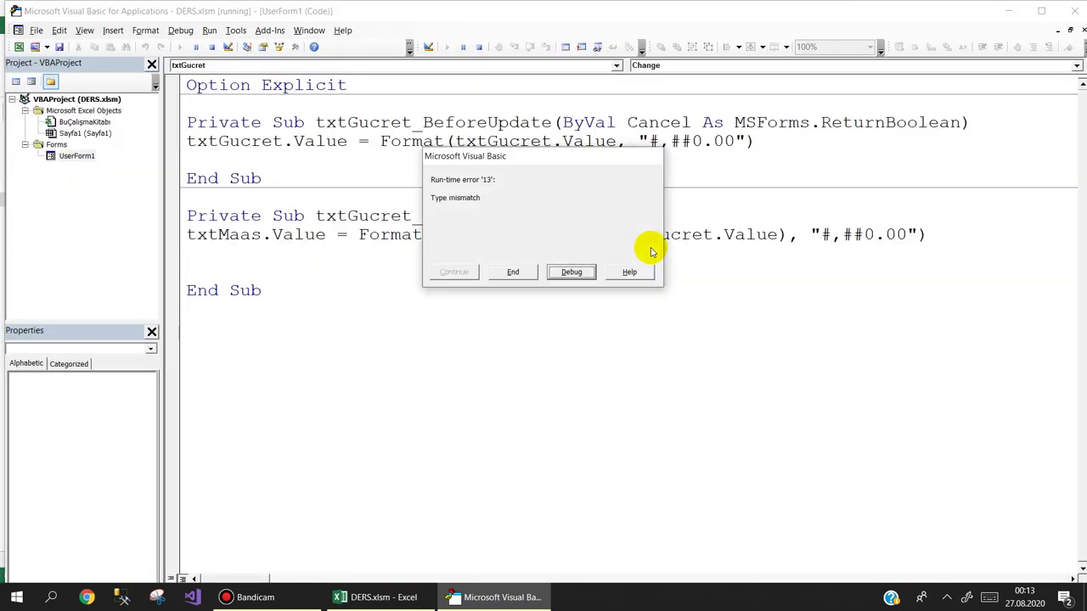
- Debug to the txtMaas calculation line and confirm txtGucret.Value is an empty string
left_click(571, 273)
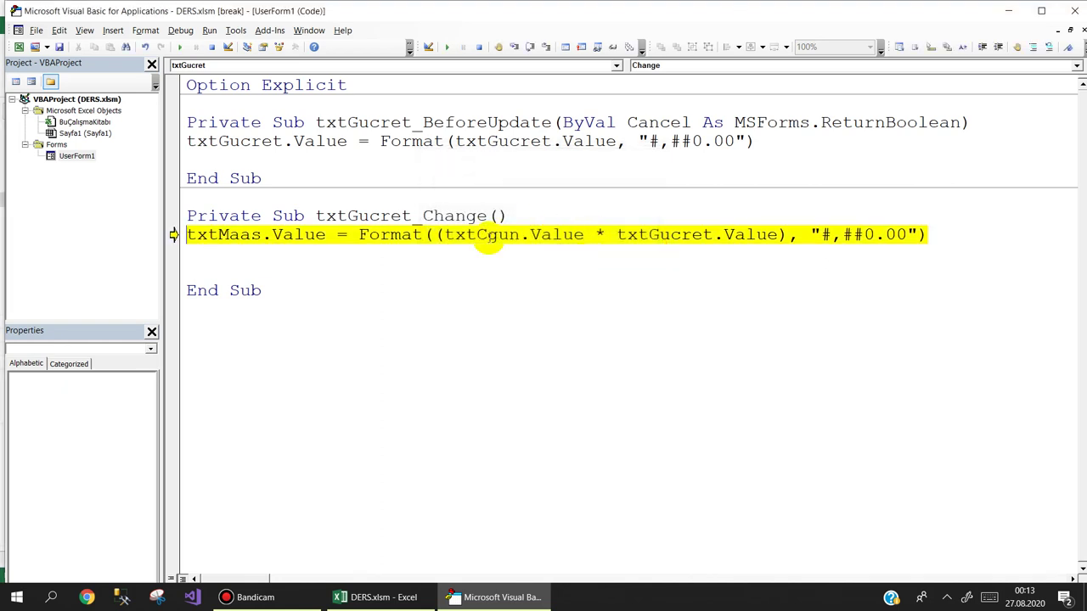
left_click(618, 235)
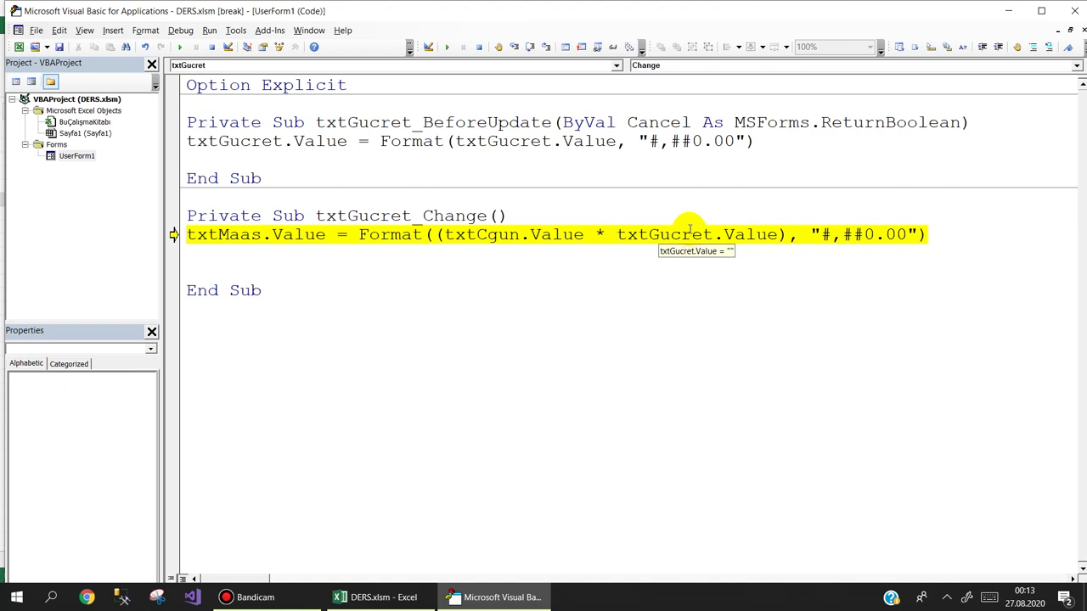
- Add On Error Resume Next atop txtGucret_Change, reset, and rerun UserForm1
left_click(608, 214)
key("Return")
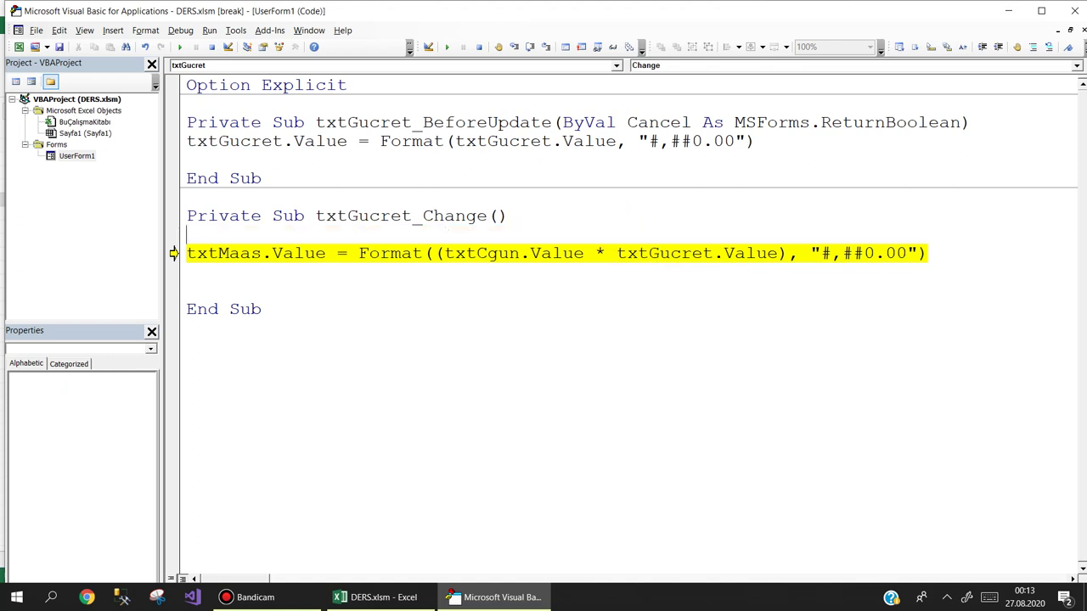
type("oner")
type("ror res")
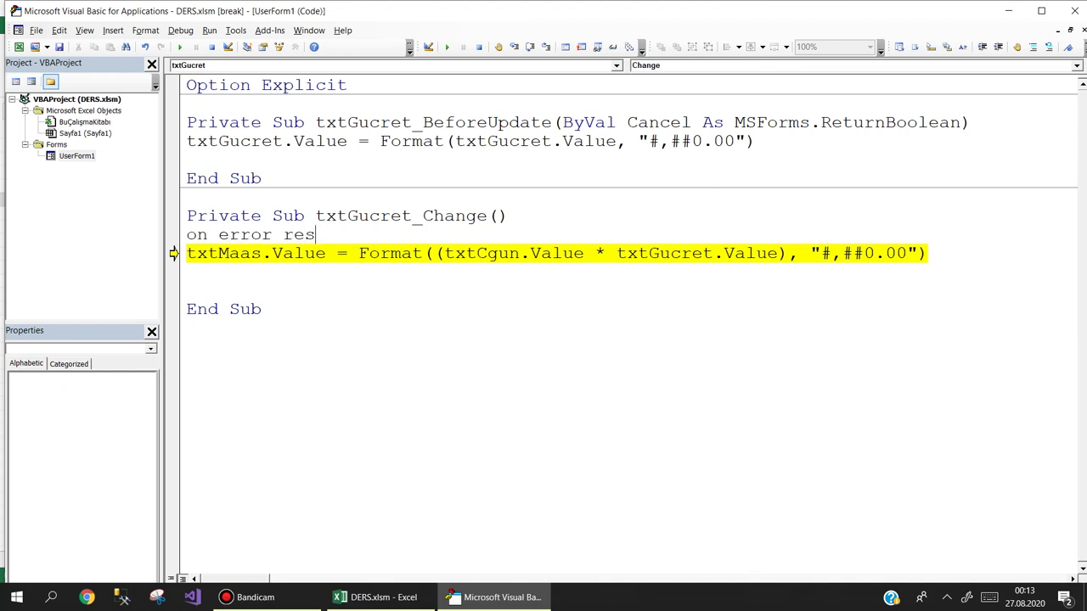
type("ume next")
left_click(211, 46)
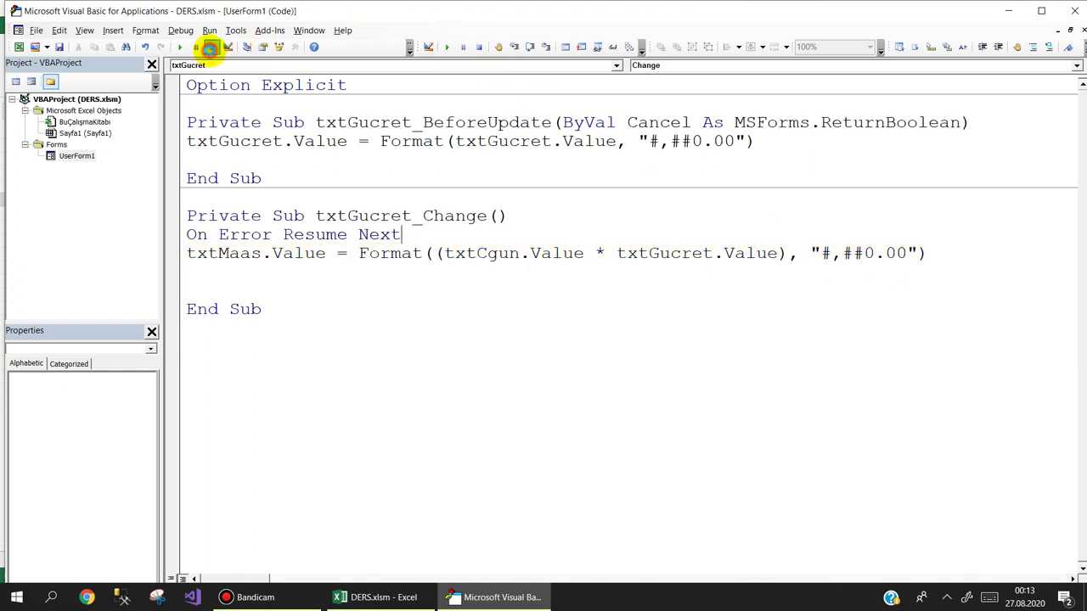
left_click(181, 46)
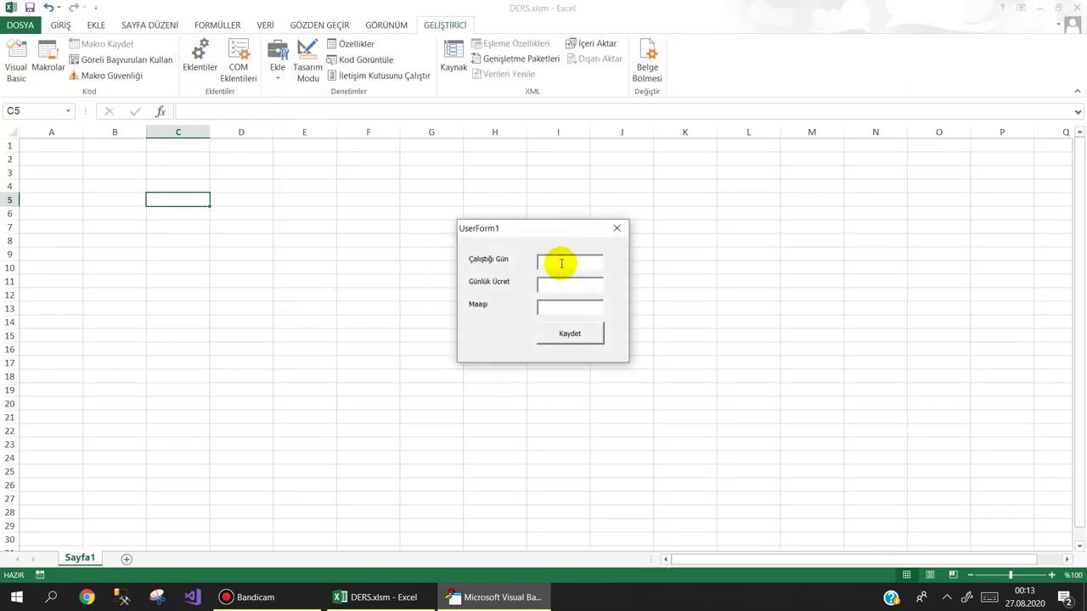
- Enter 24 days and wage 130 (3.120,00), clear the wage without error, then close the form
type("24")
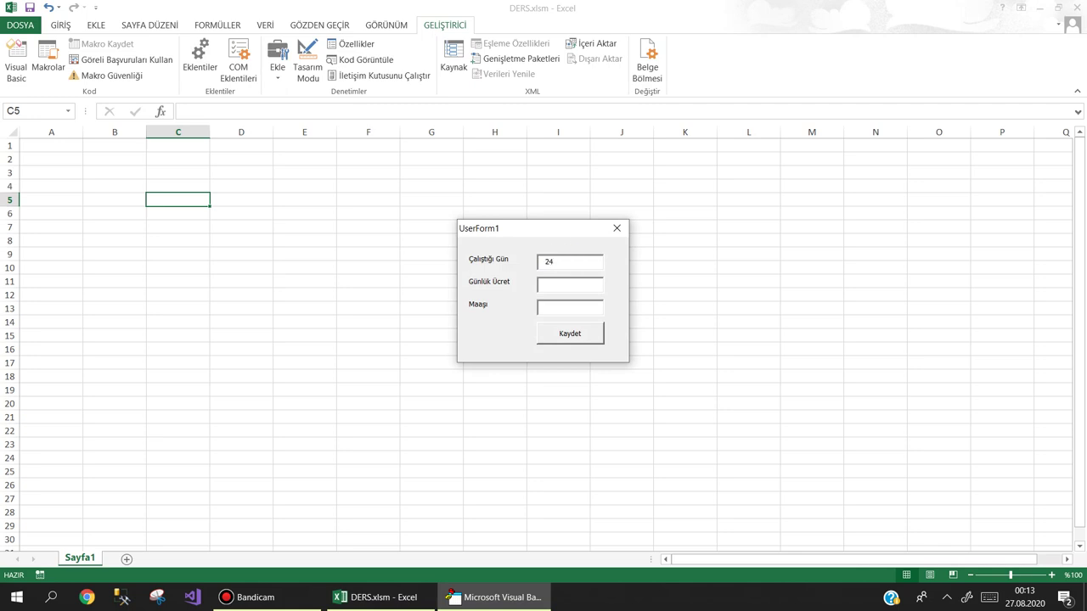
type("130")
key("BackSpace")
left_click(616, 228)
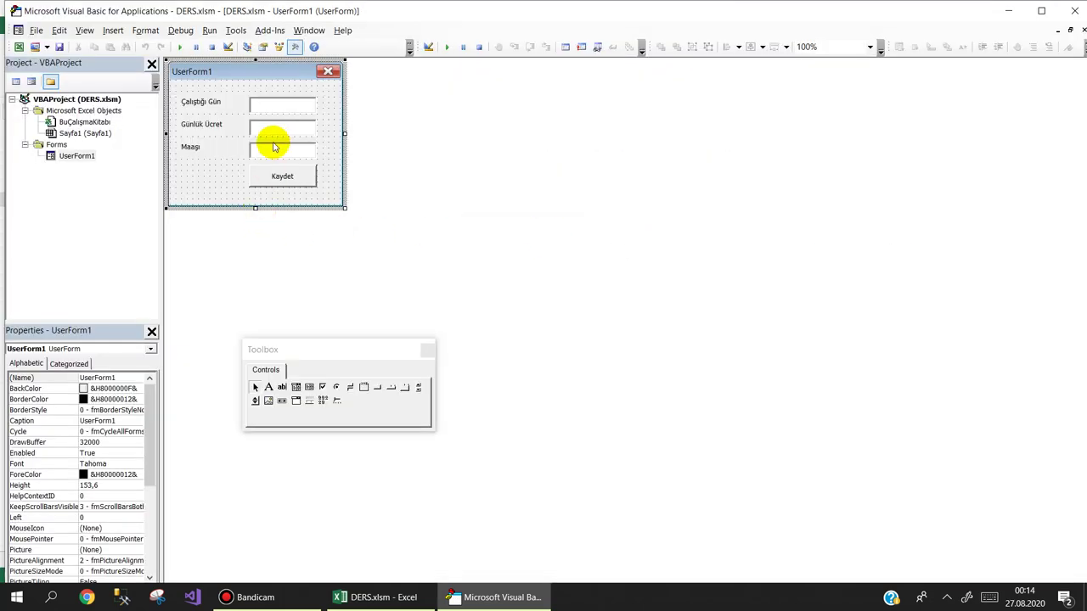
- In txtGucret_Change, replace Resume Next with On Error GoTo hata and declare Dim hata As Label
double_click(281, 126)
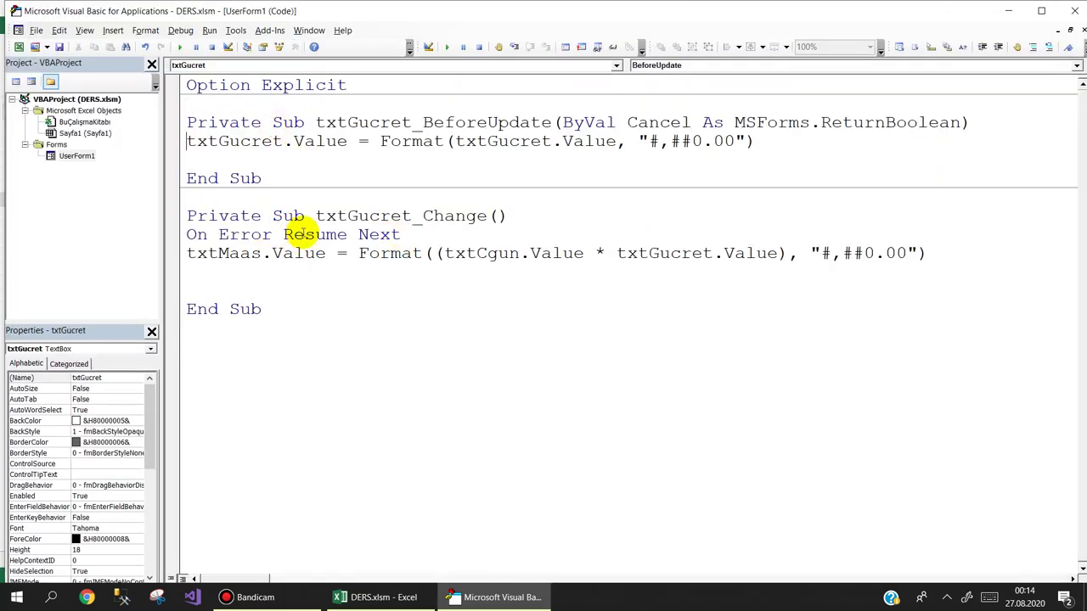
left_click_drag(283, 235, 401, 235)
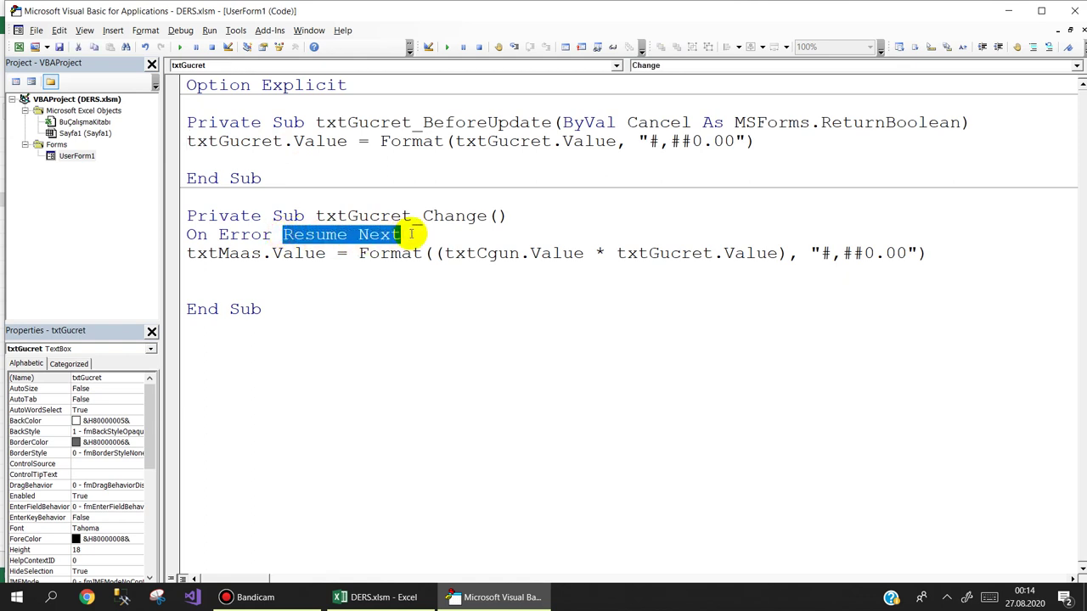
type("goto ")
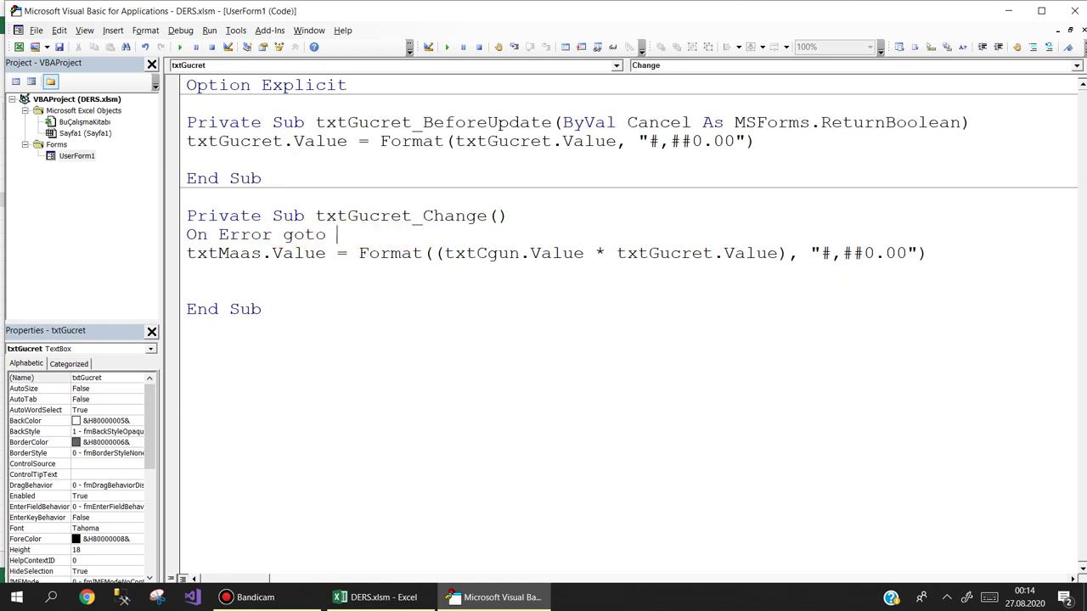
type("hata")
key("Return")
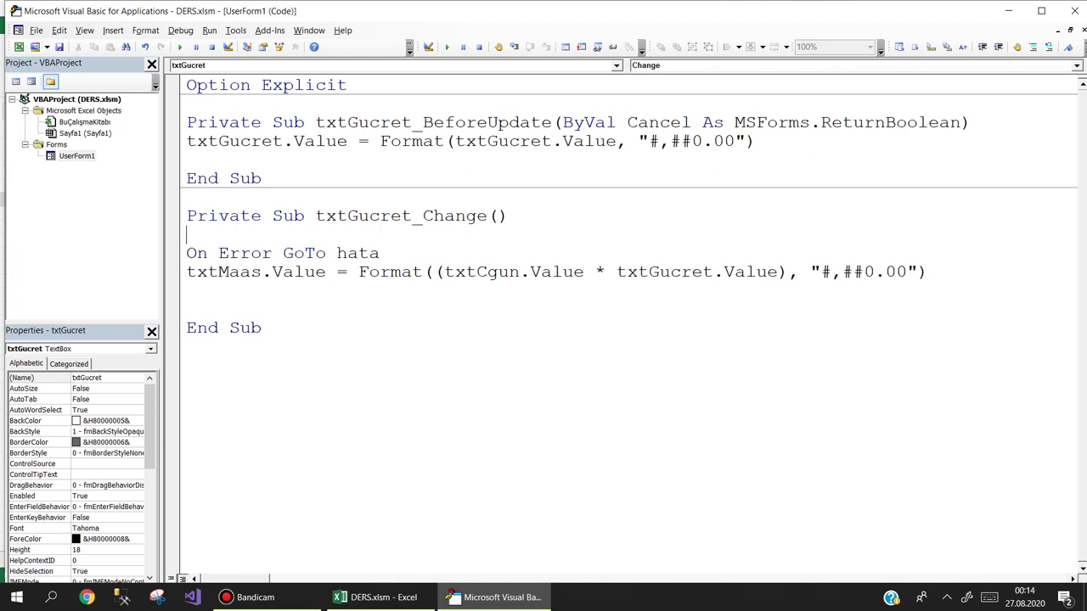
type("di")
type("m hata as ")
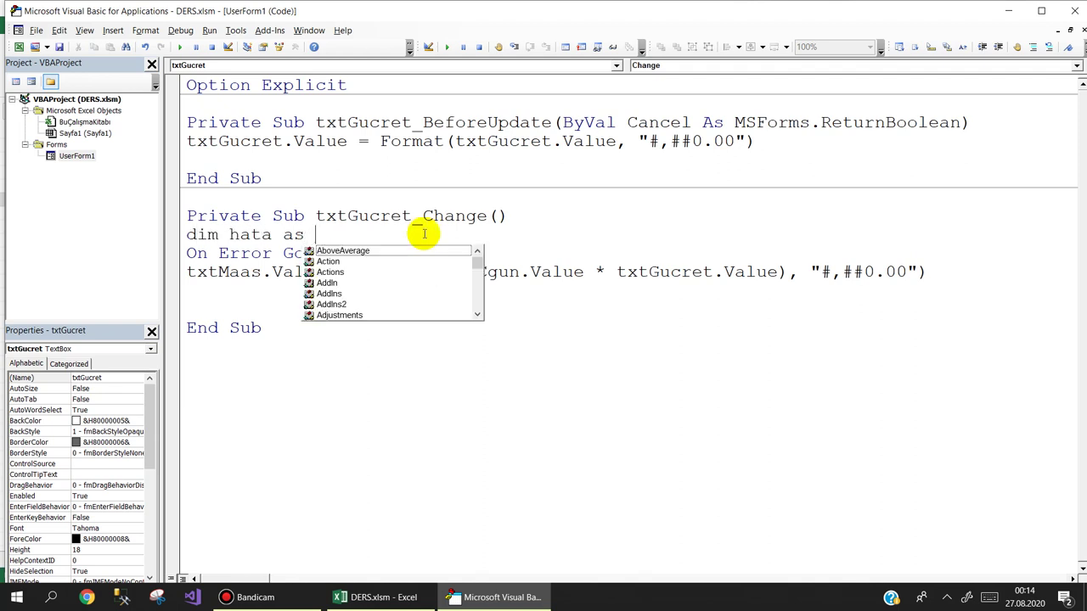
type("label")
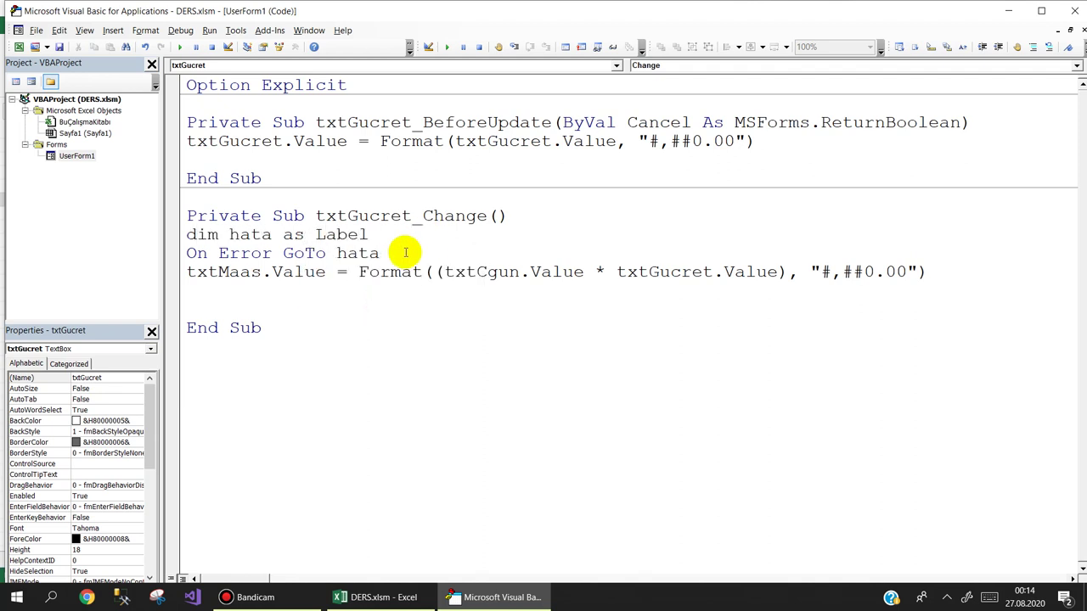
- Add Exit Sub after the salary calculation, followed by the hata: label
left_click(225, 289)
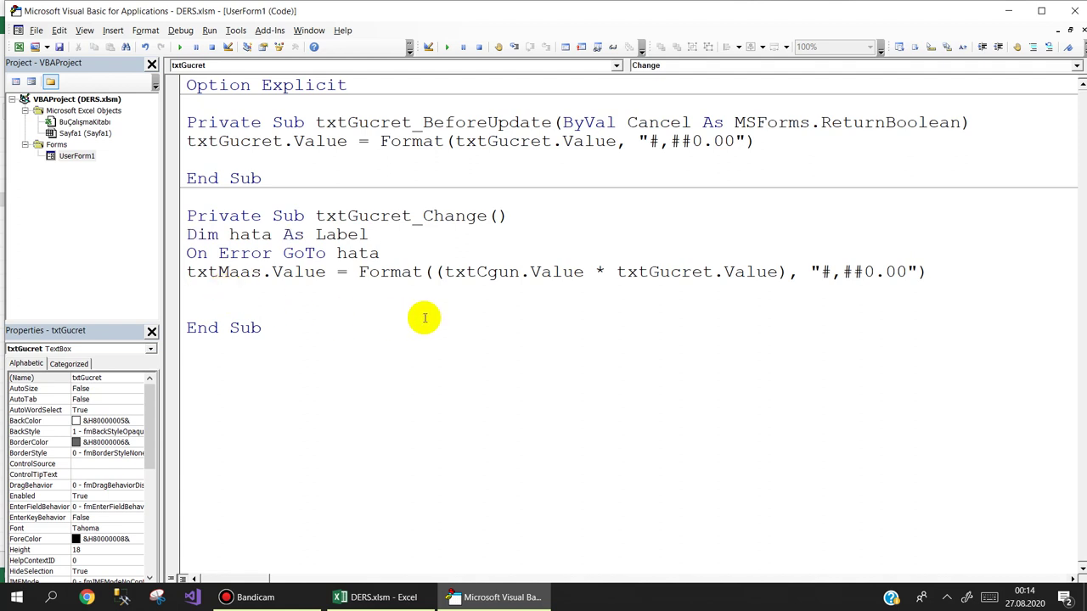
type("exit su")
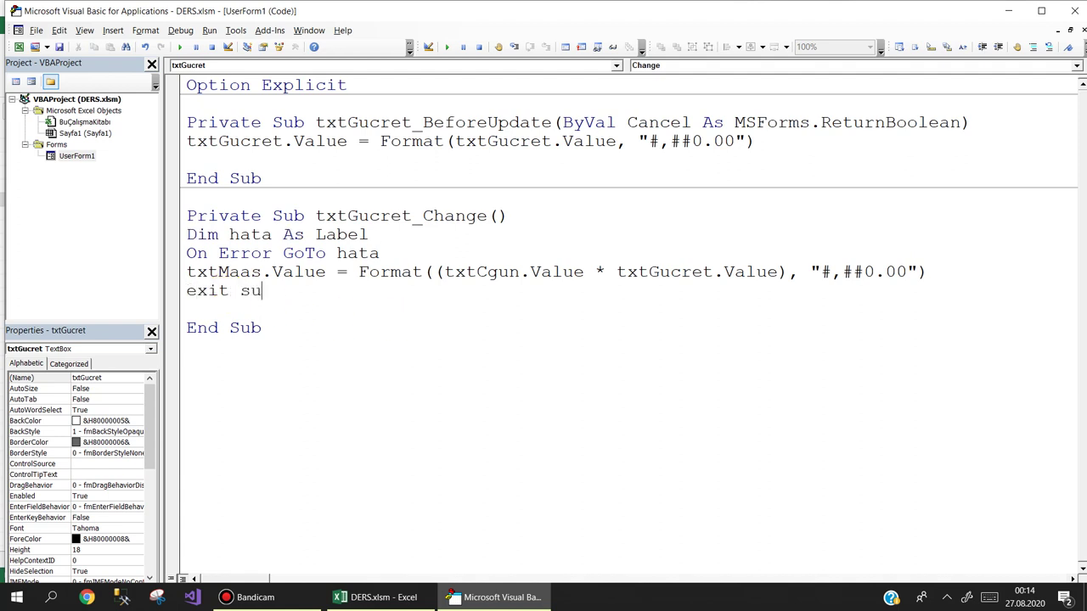
type("b")
key("Return")
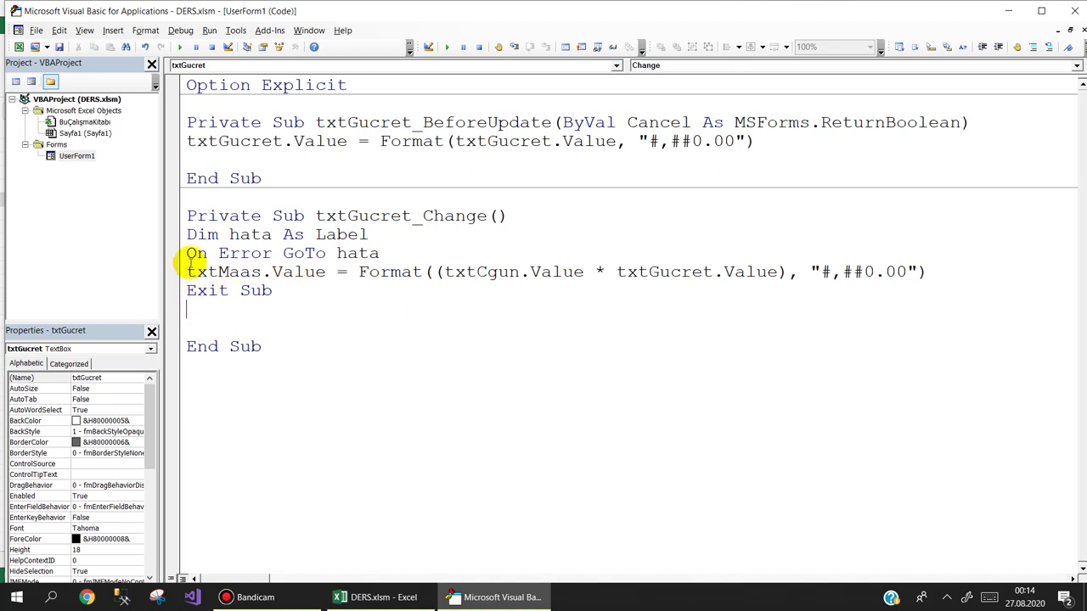
type("hata")
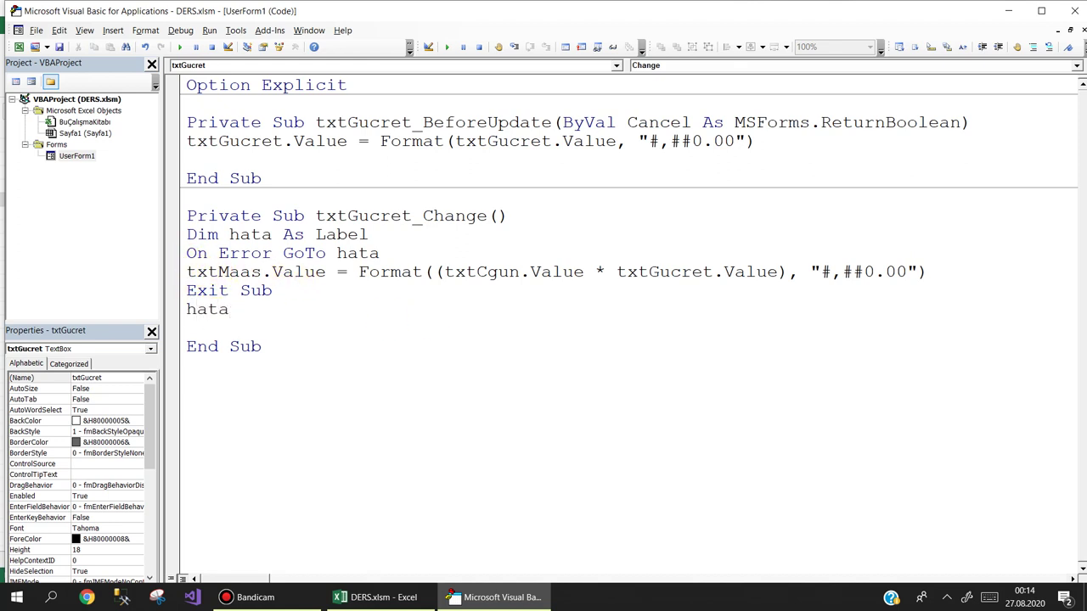
type(":")
key("Return")
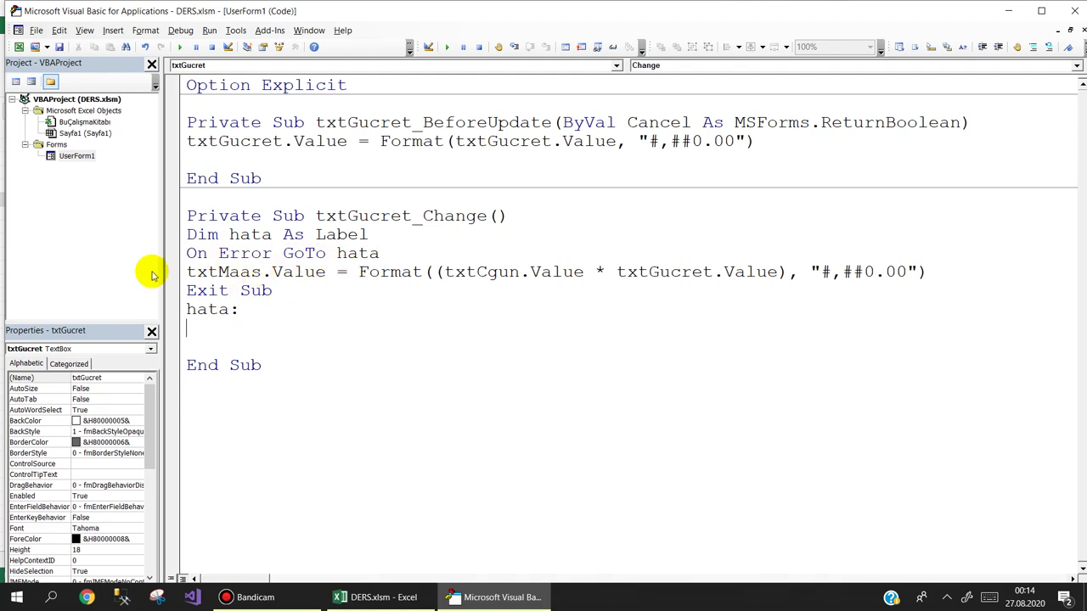
- Under the hata label, set txtMaas.Value = 0, then run the form
left_click(187, 271)
left_click_drag(187, 271, 963, 271)
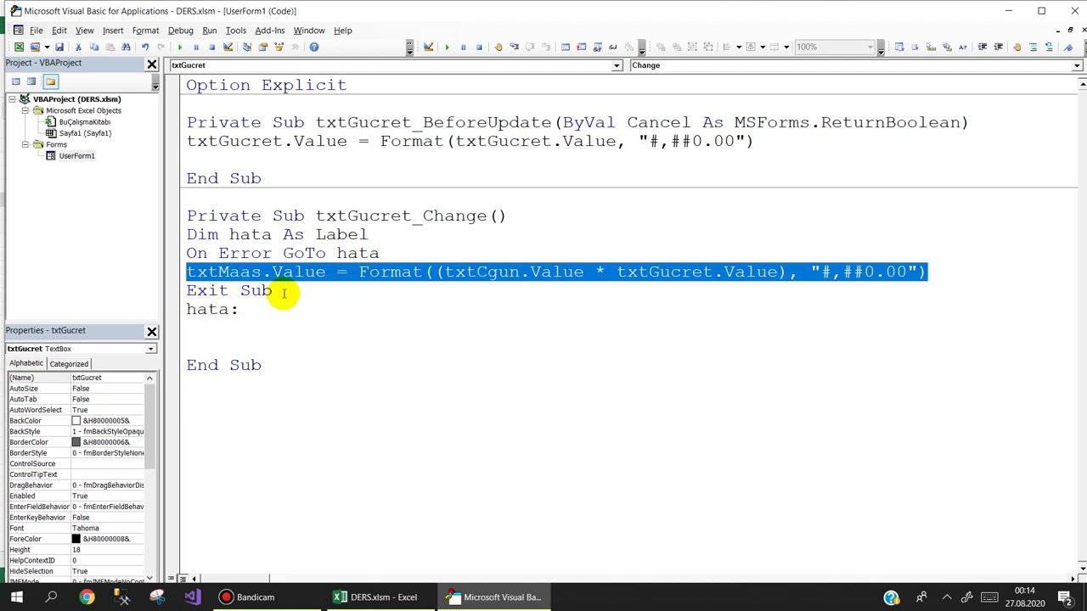
left_click(282, 293)
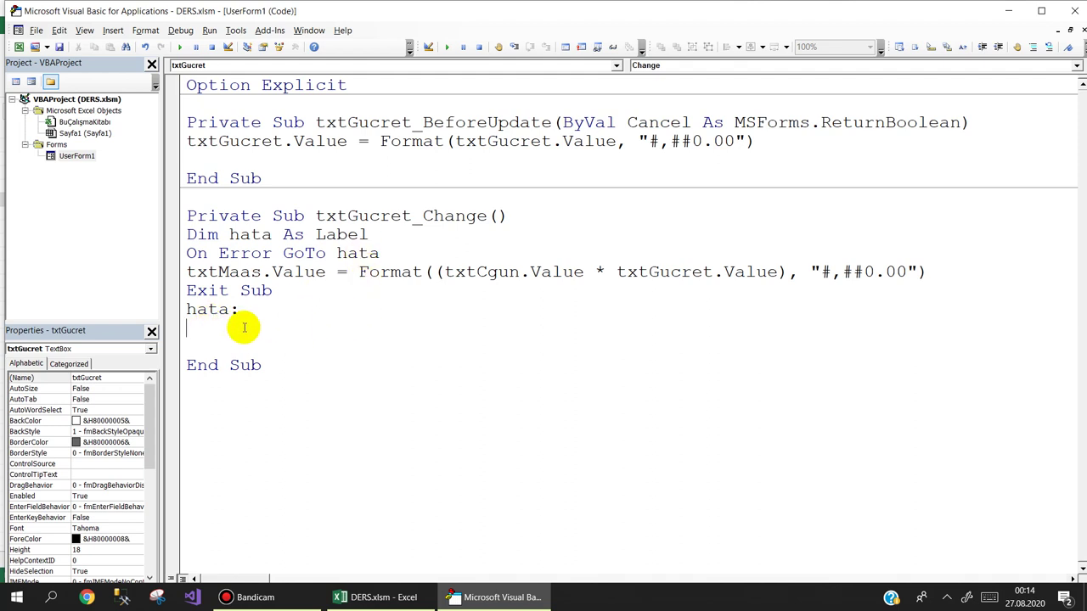
type("txt")
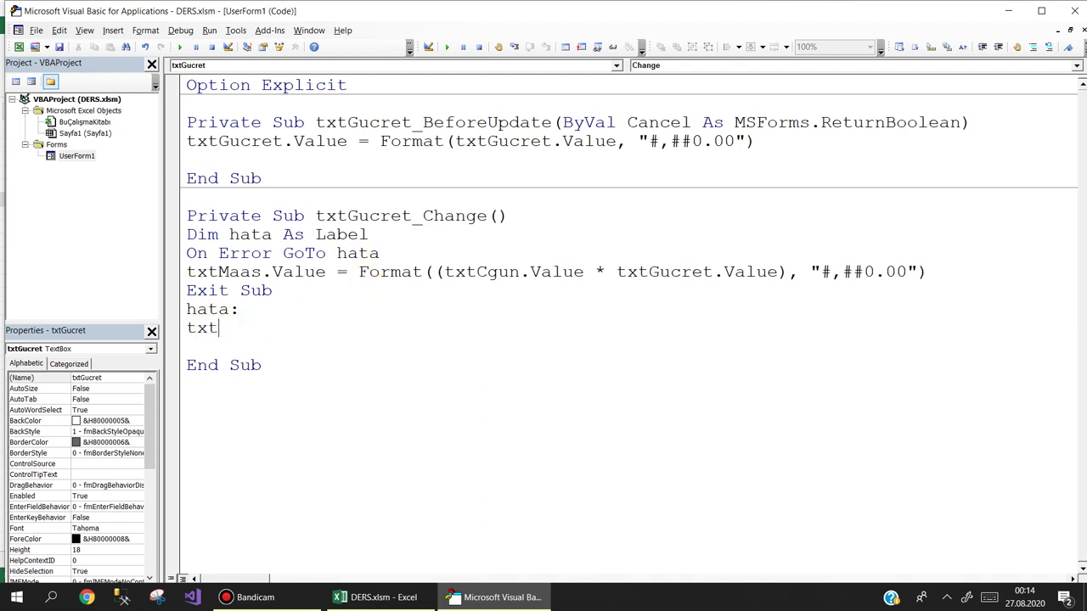
type("m")
key("ctrl+space")
type(".v")
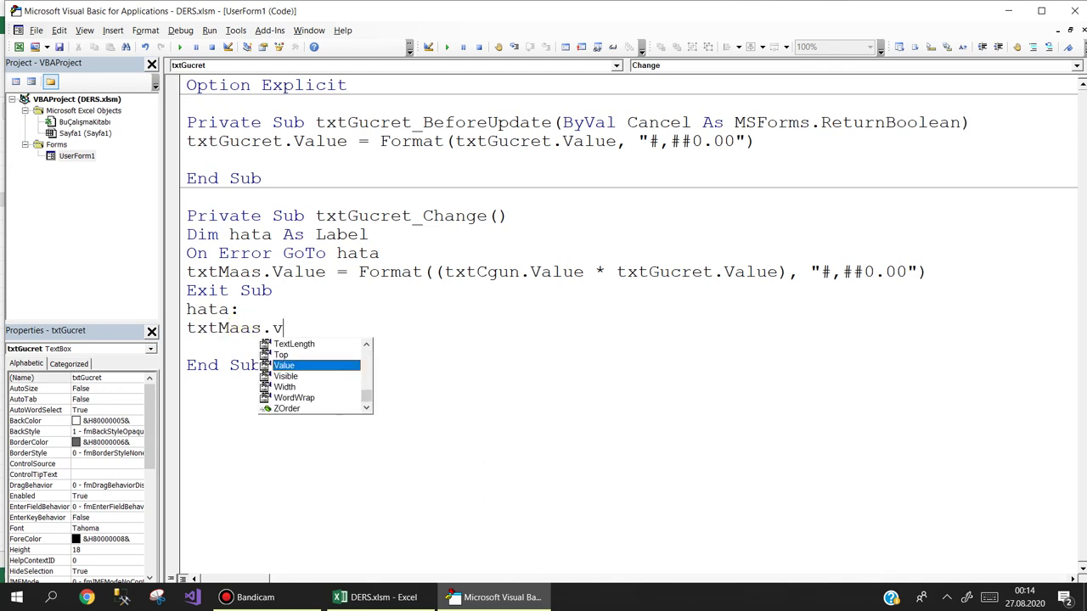
type("=0")
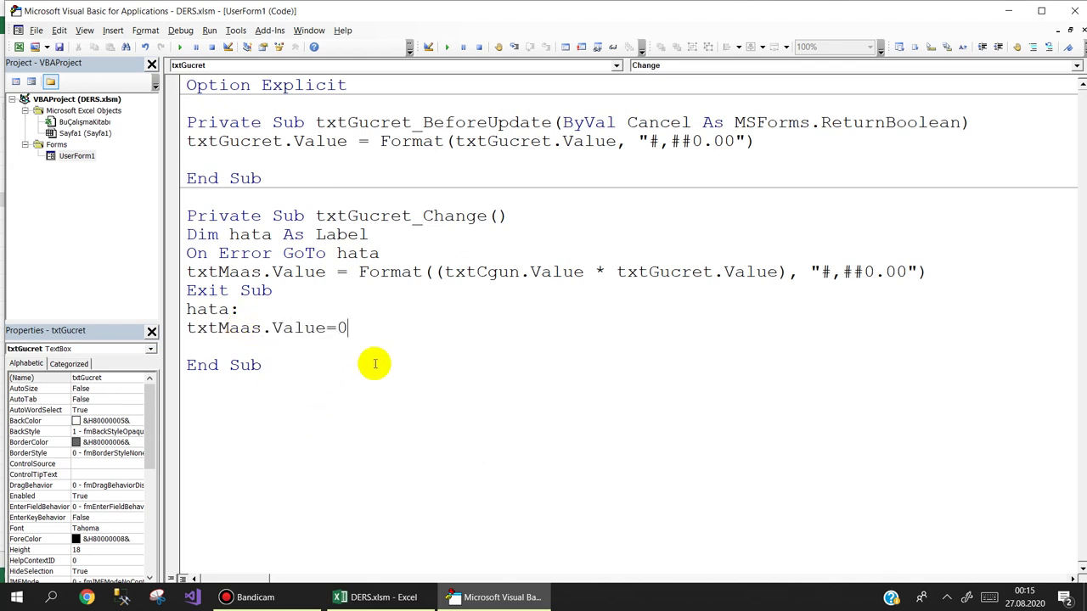
left_click(376, 348)
left_click(178, 48)
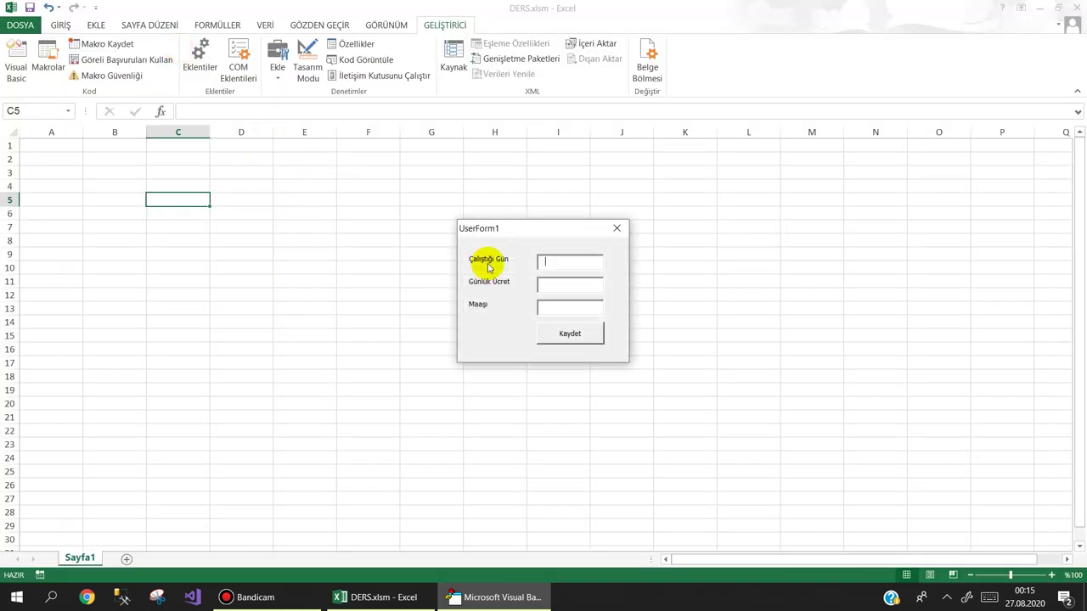
- Clear the Günlük Ücret box to see Maaşı become 0, enter 15 for 360,00, then close the form
type("24")
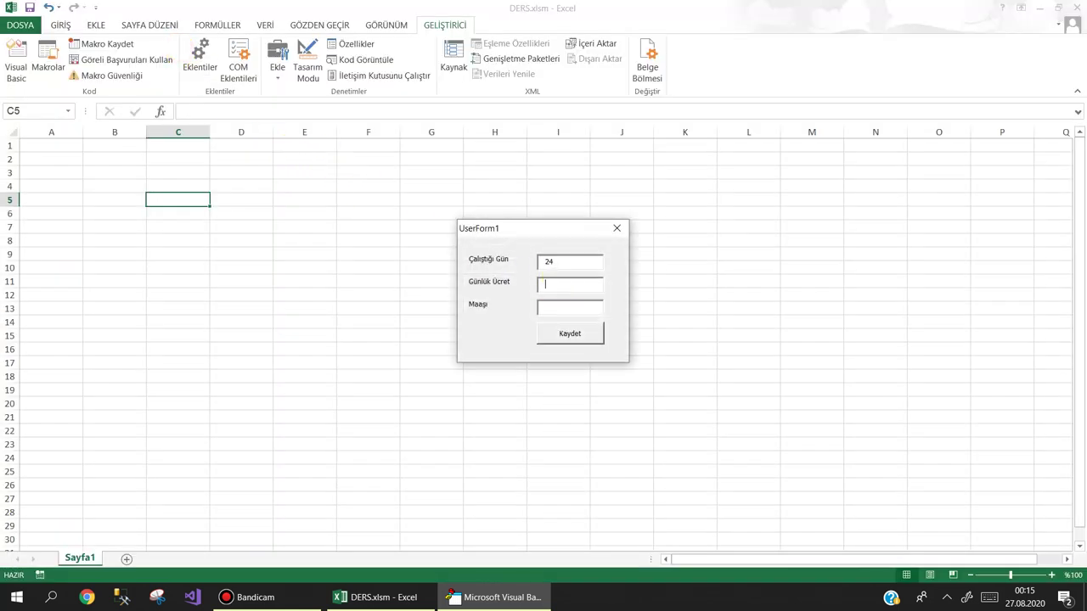
type("30")
key("BackSpace")
key("BackSpace")
key("BackSpace")
type("15")
key("BackSpace")
key("BackSpace")
key("BackSpace")
left_click(617, 229)
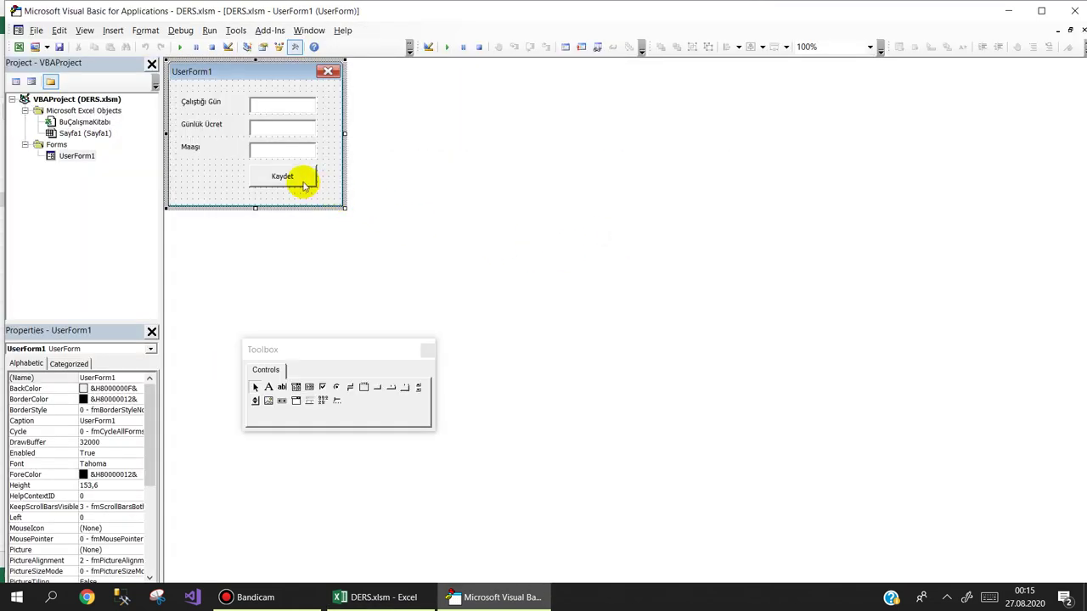
- Review the On Error GoTo hata, Exit Sub and hata: txtMaas.Value = 0 lines in txtGucret_Change
double_click(270, 126)
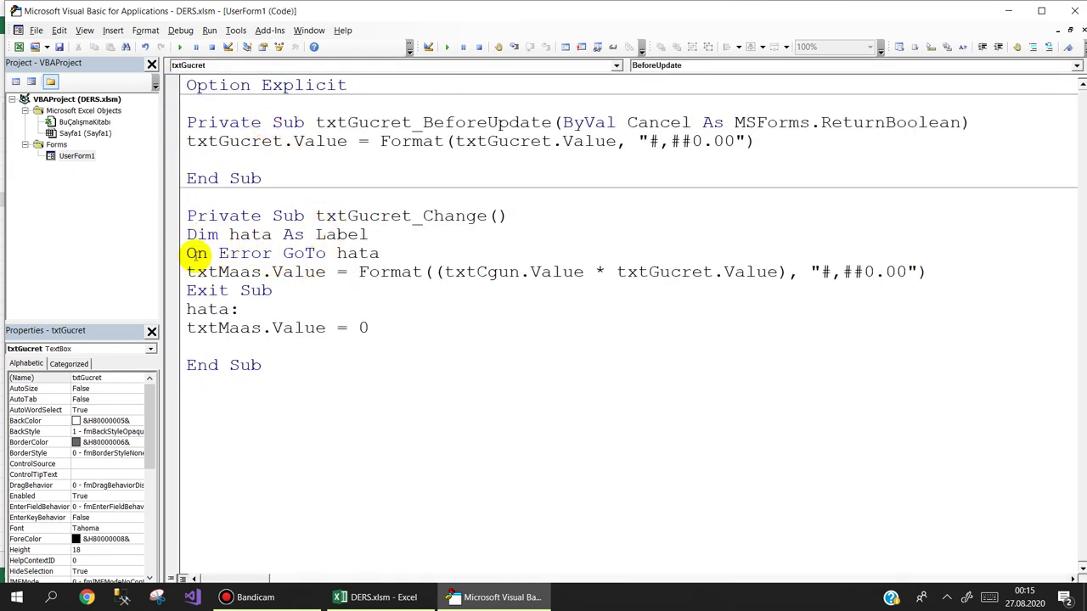
left_click_drag(188, 253, 378, 253)
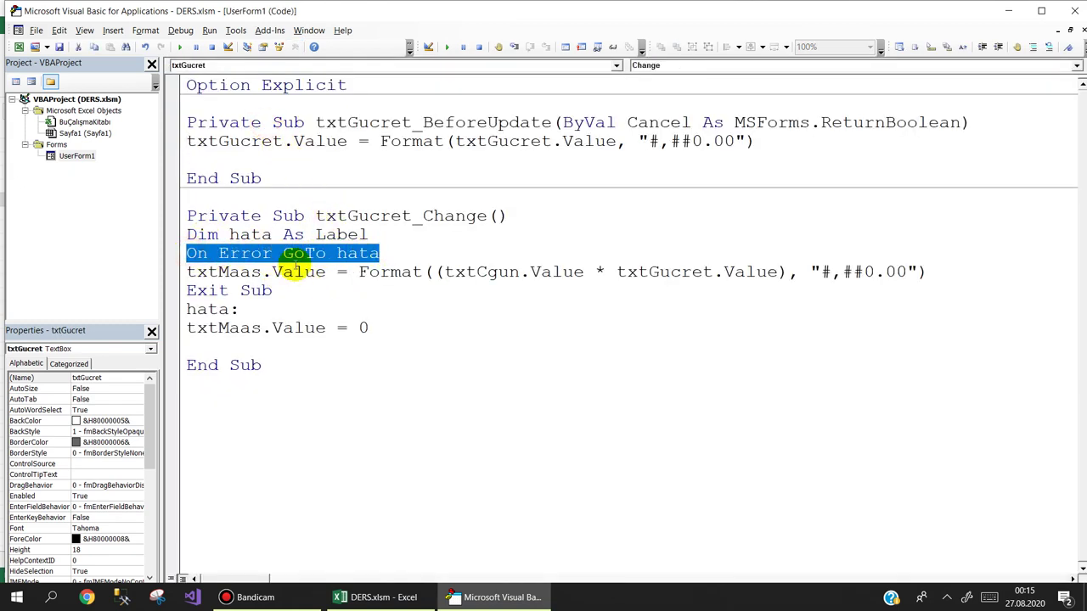
left_click_drag(187, 309, 379, 327)
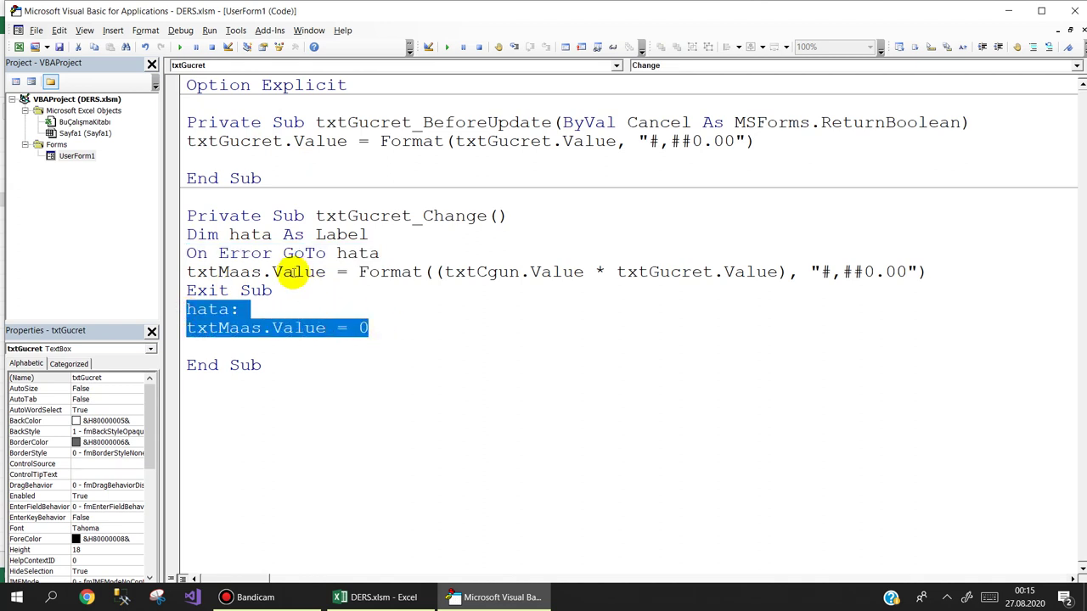
left_click_drag(382, 253, 171, 249)
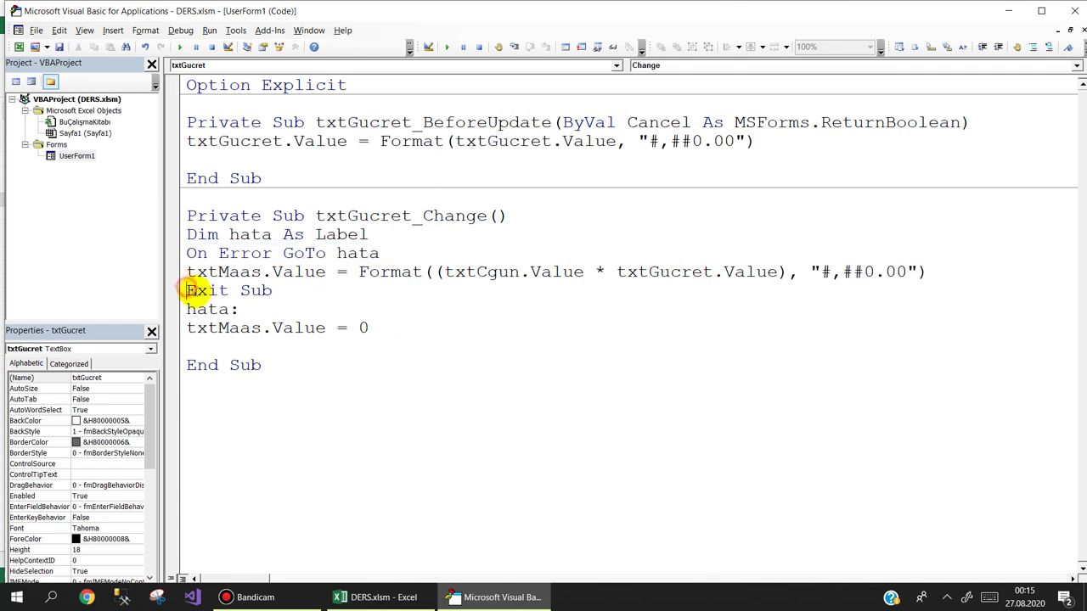
left_click_drag(186, 290, 307, 290)
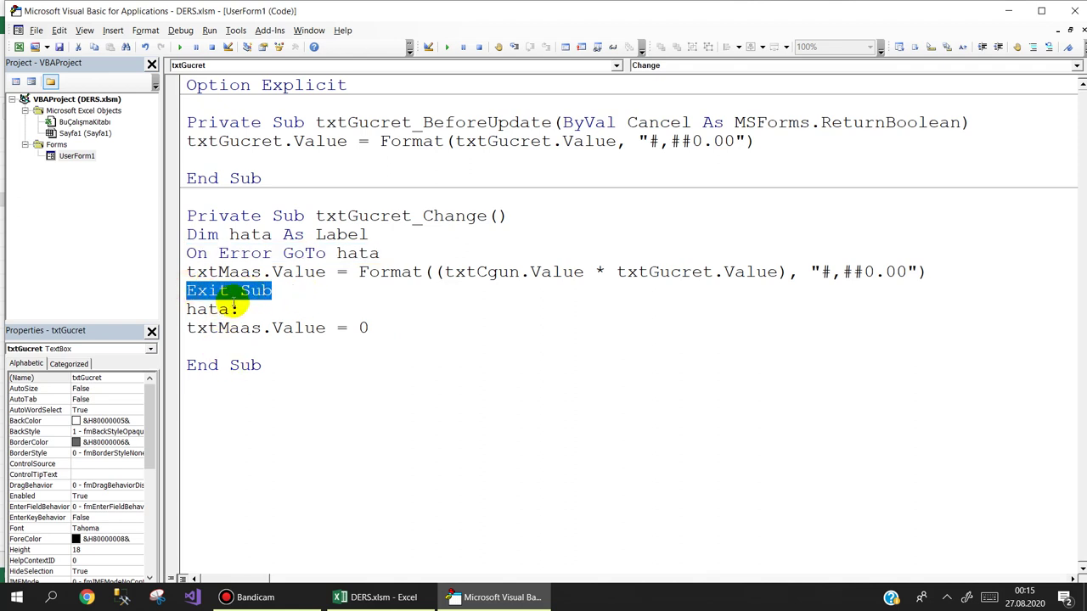
left_click(344, 304)
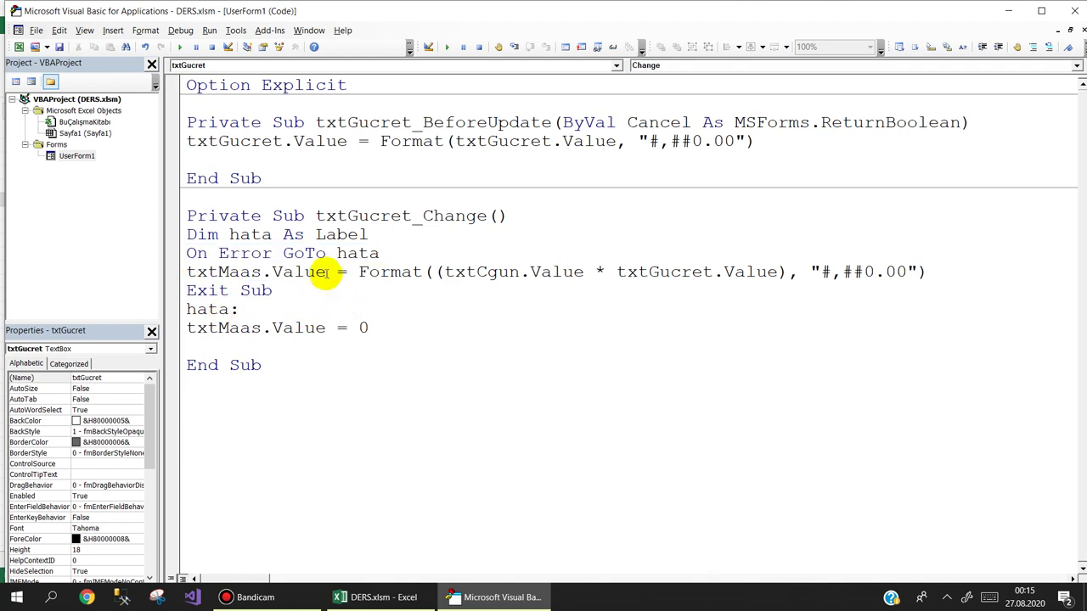
- Run the form with 99 days and a non-numeric wage 'dfgdfgg', and see Maaşı show 0
left_click(181, 47)
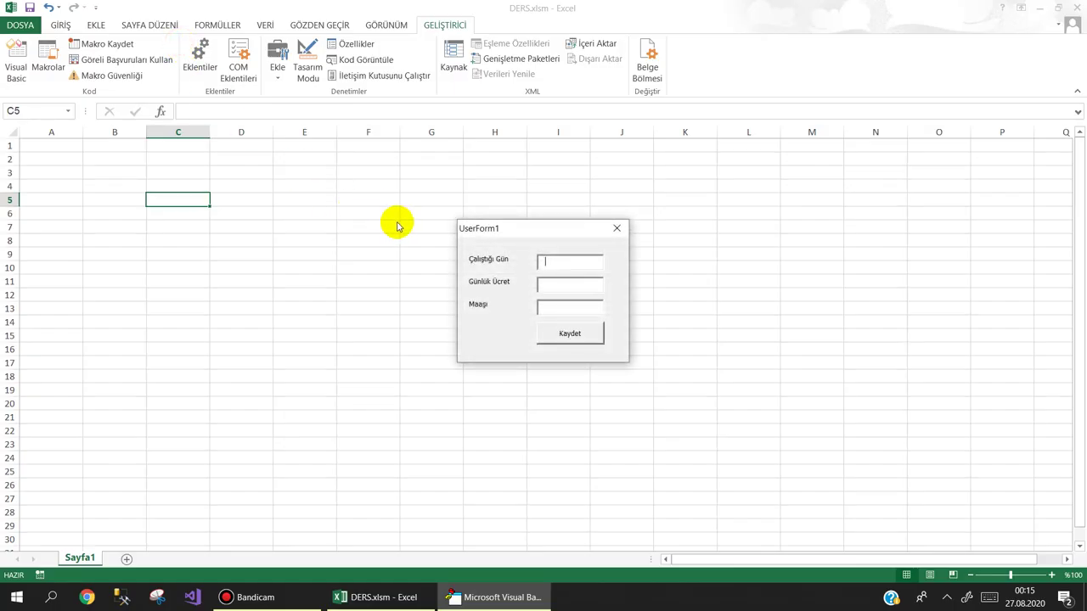
type("9")
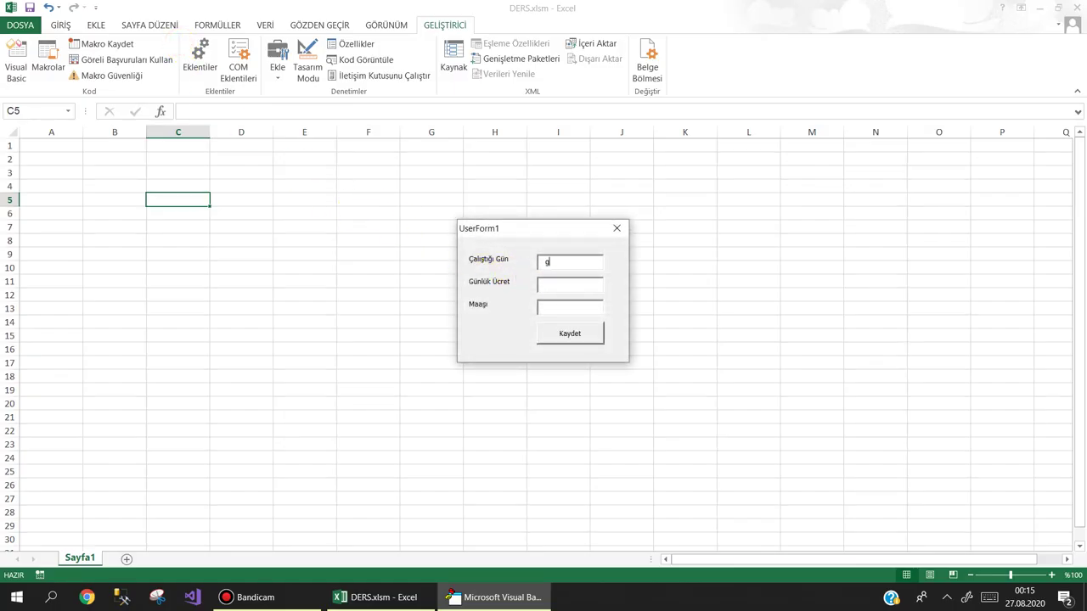
type("9")
left_click(556, 284)
type("dfgdf")
type("gg")
left_click(550, 306)
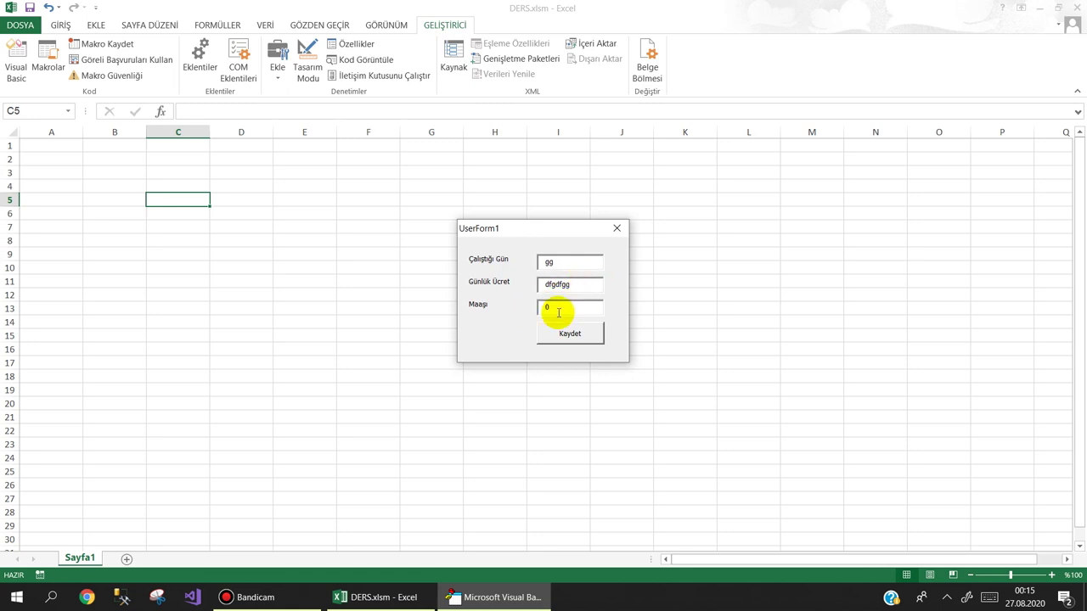
- Close the form and create an empty CommandButton1_Click procedure for the Kaydet button
left_click(617, 228)
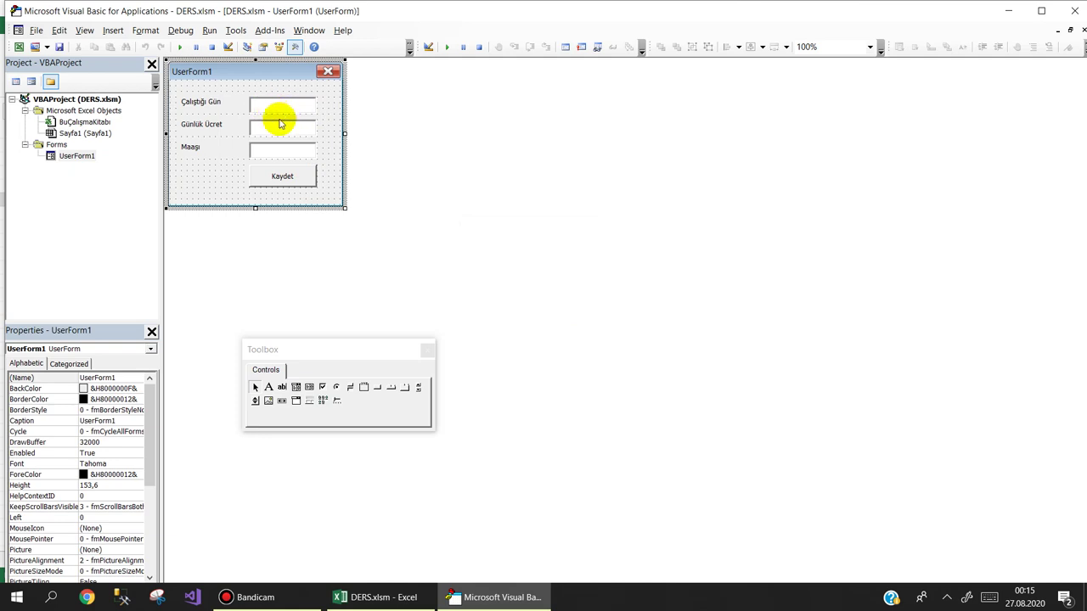
double_click(289, 174)
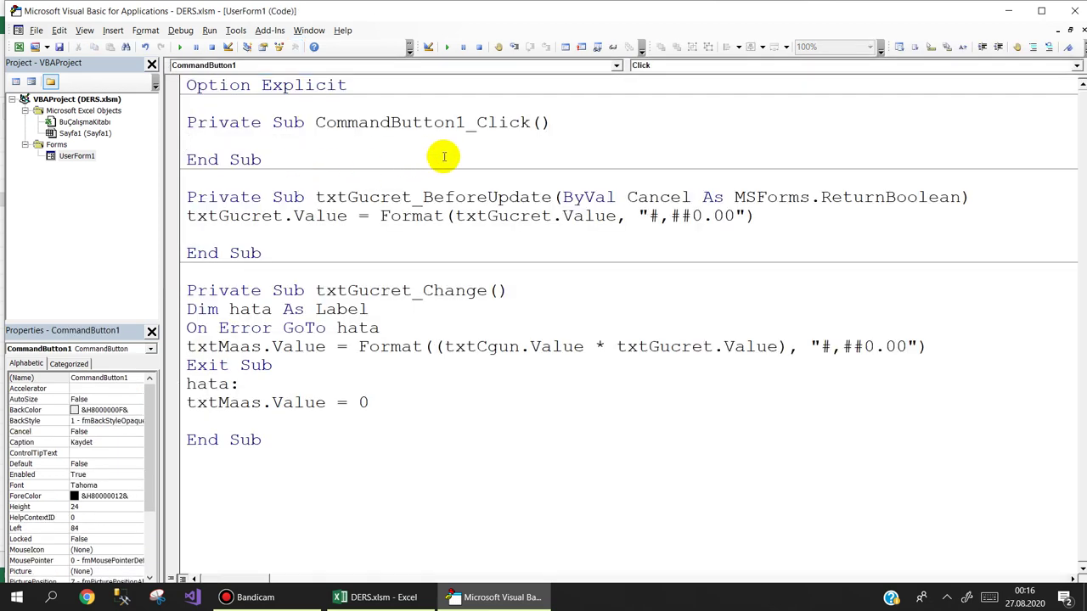
left_click(373, 597)
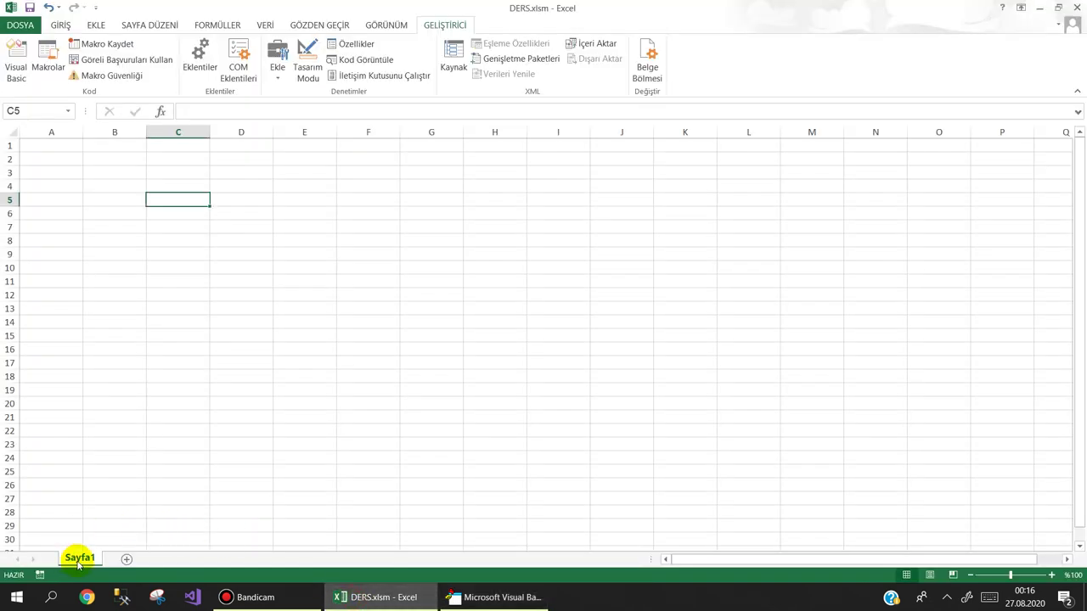
- Rename the Sayfa1 sheet to maas
double_click(78, 560)
type("maas")
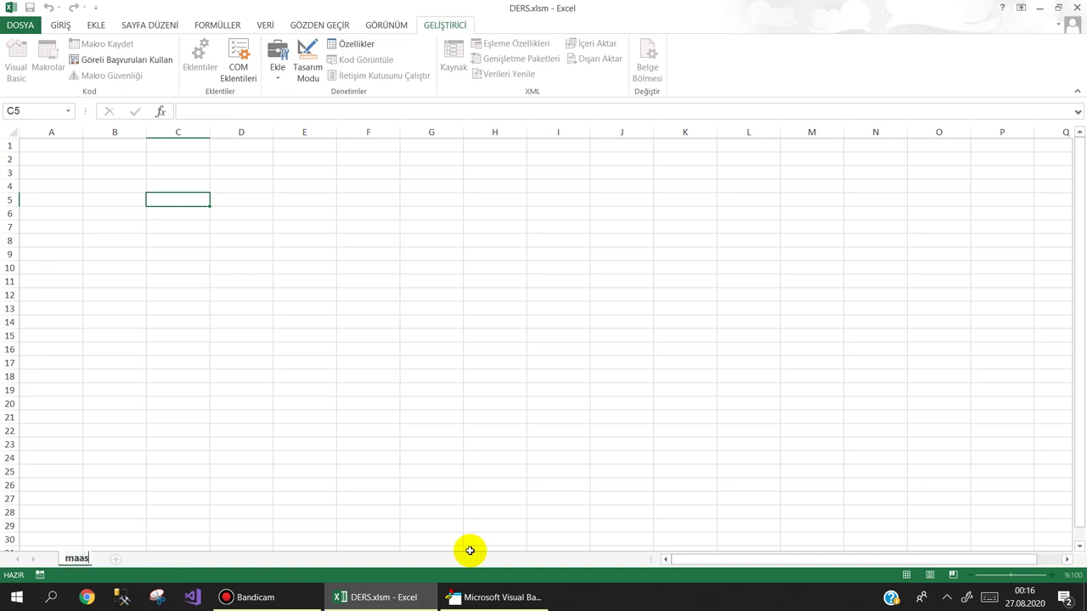
key("Return")
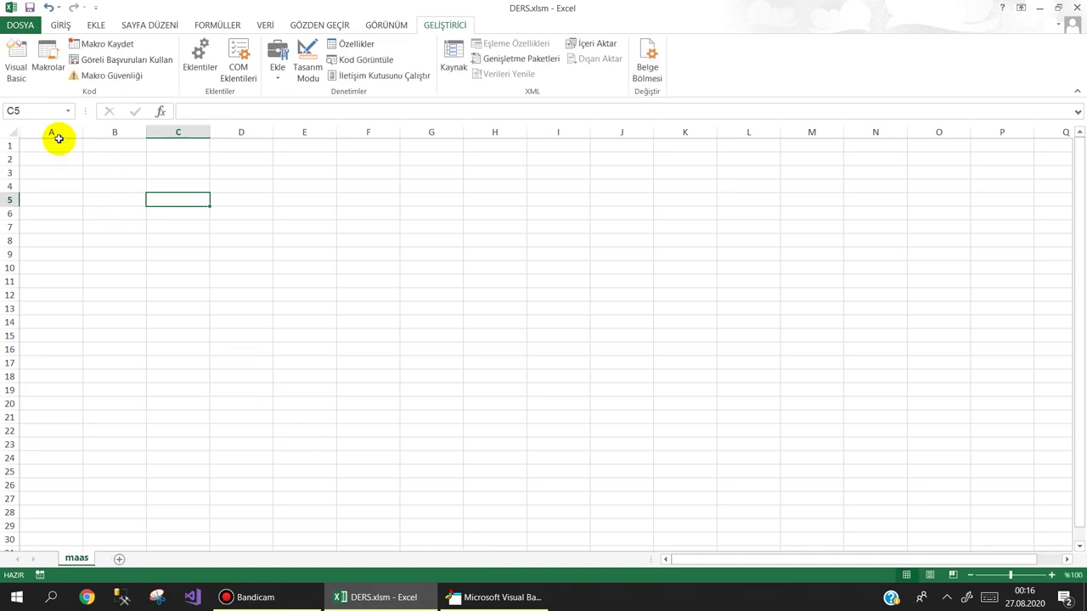
- Enter the headers c.Gün, G.Ücret and Maaş in A1, B1 and C1, zooming the sheet to 150%
left_click(57, 148)
type("c.Gün")
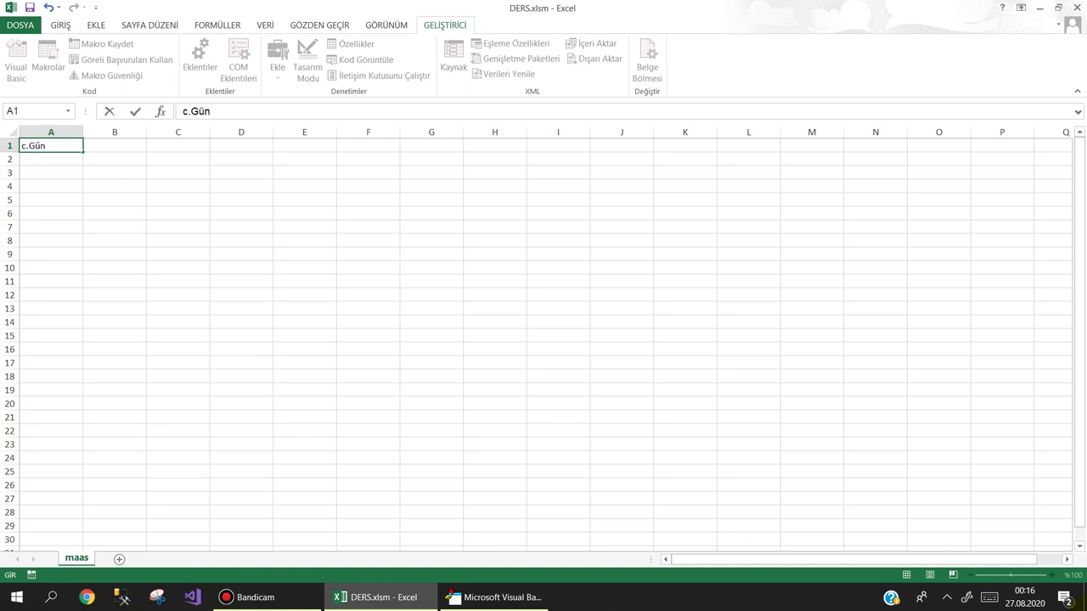
left_click(764, 376)
left_click(1051, 576)
left_click(1051, 575)
left_click(1051, 576)
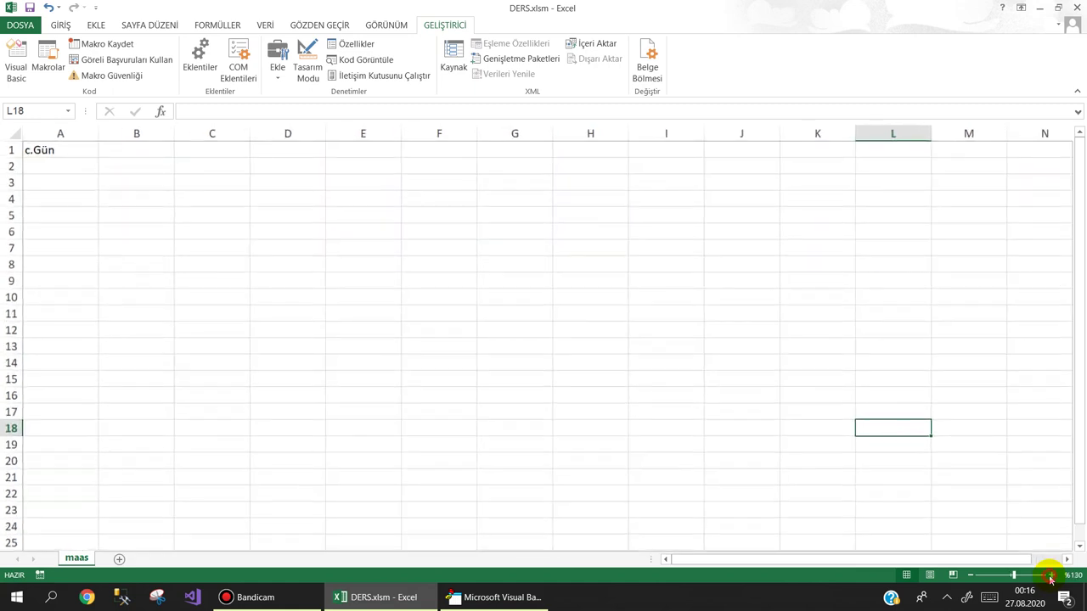
left_click(1051, 576)
left_click(1051, 575)
left_click_drag(894, 559, 762, 556)
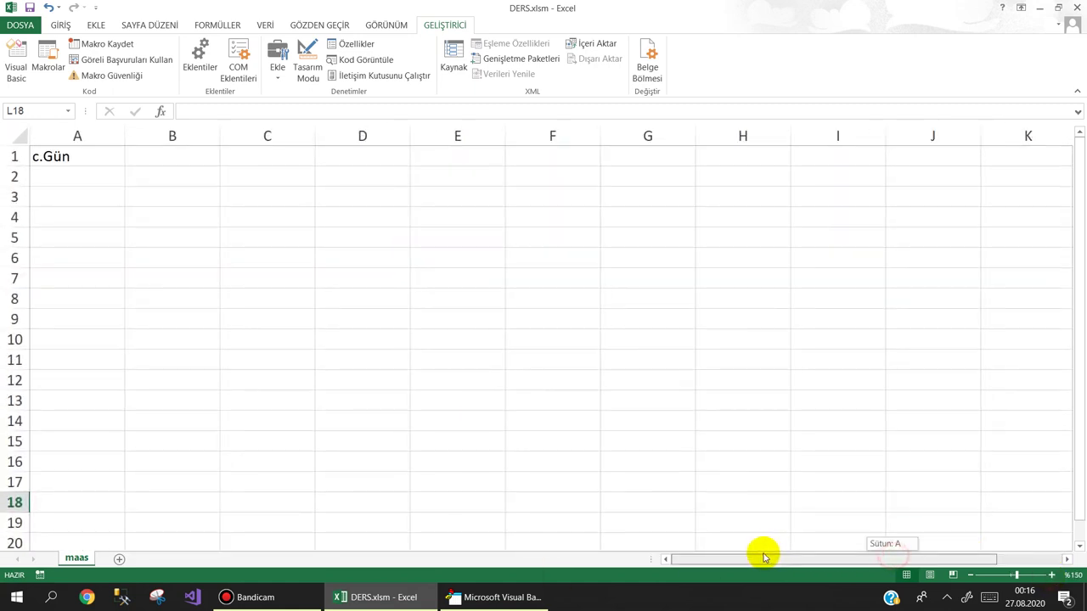
left_click(202, 160)
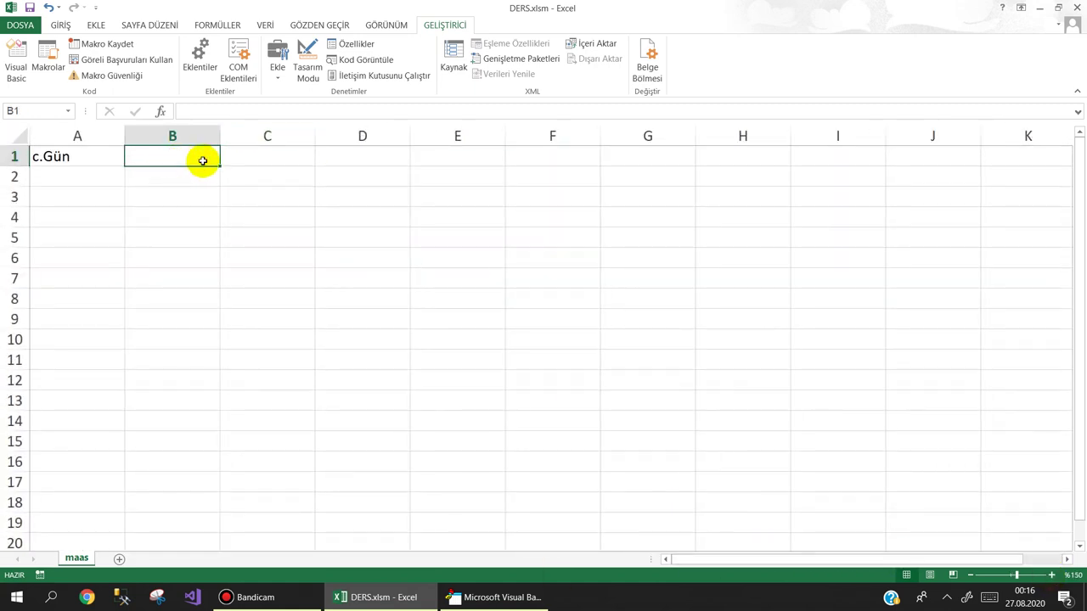
type("G.Ücret")
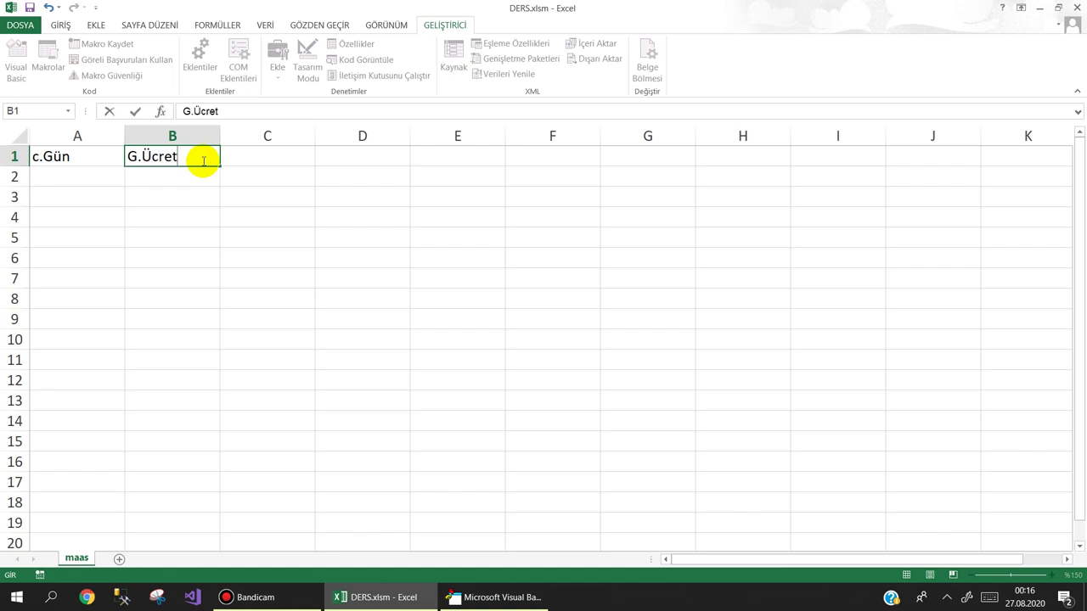
key("Tab")
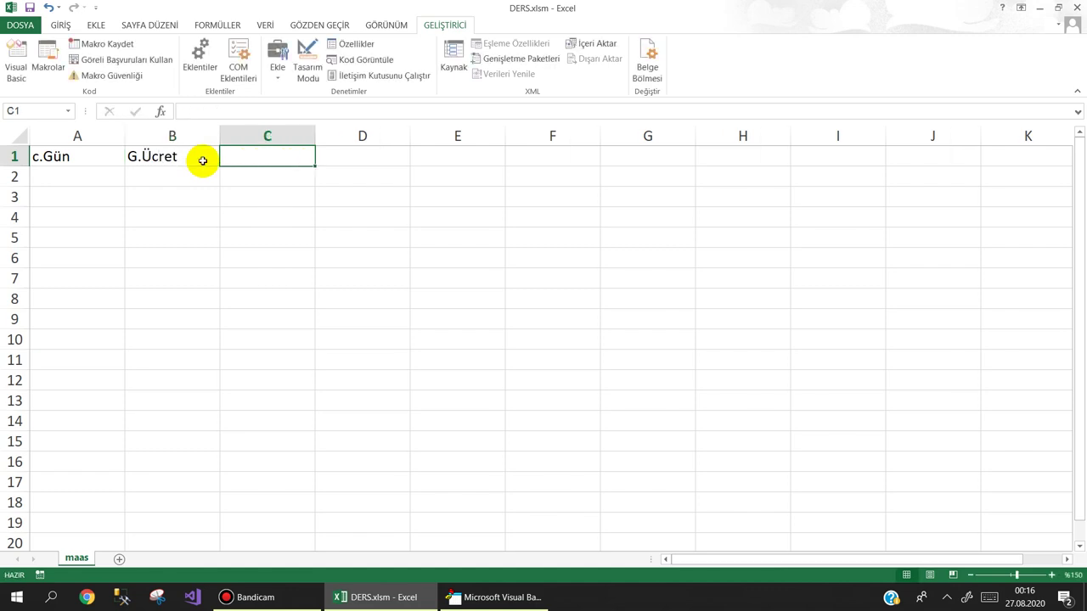
type("Maaş")
key("Return")
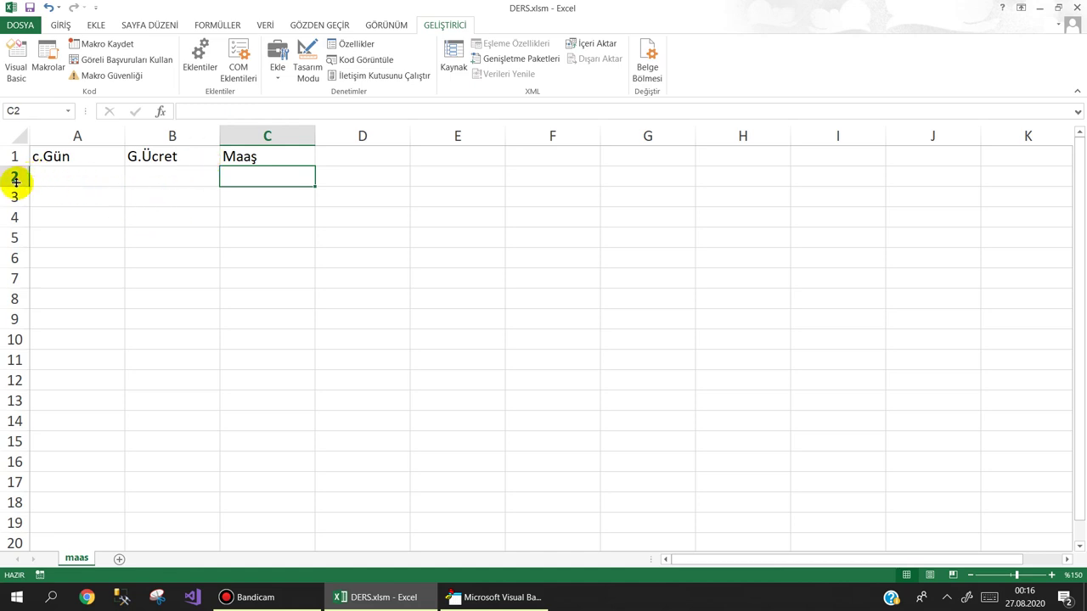
- Look over the data rows below the headers, leaving cell A2 selected
left_click(12, 177)
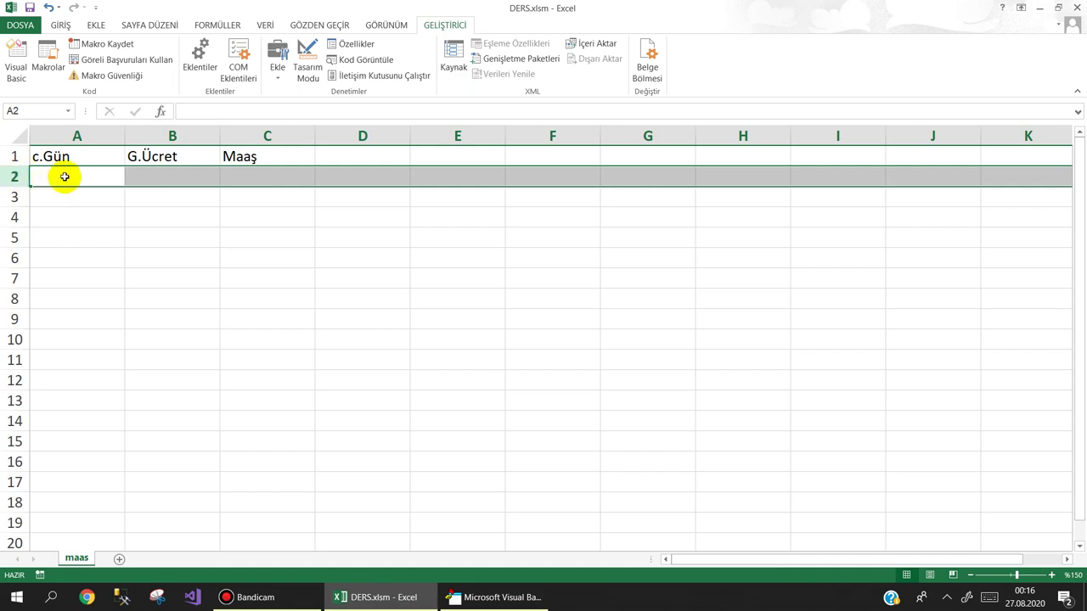
left_click(49, 180)
left_click_drag(66, 182, 259, 174)
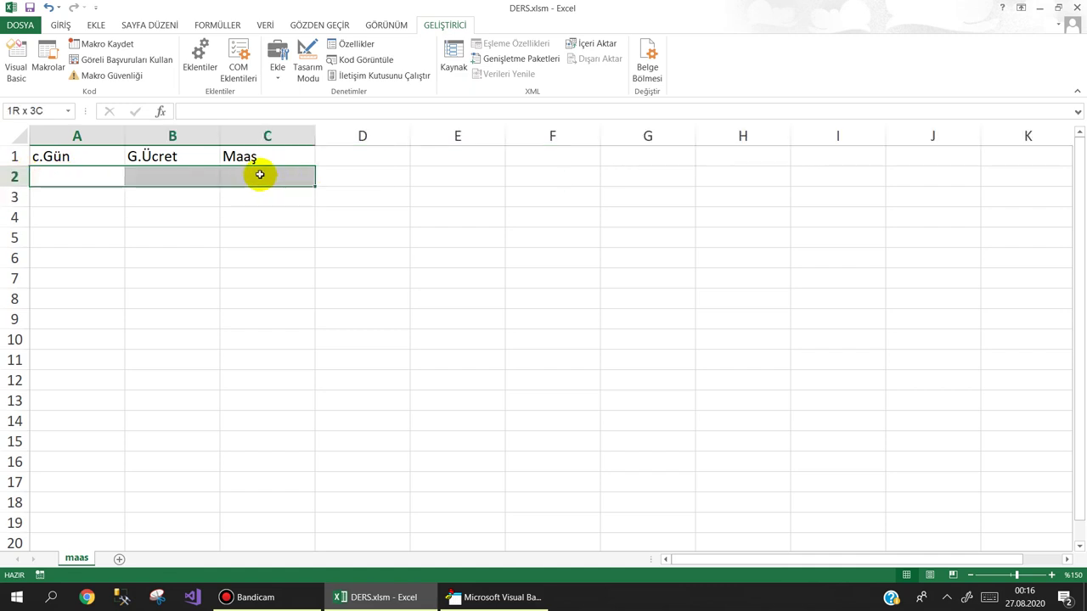
left_click_drag(76, 171, 63, 378)
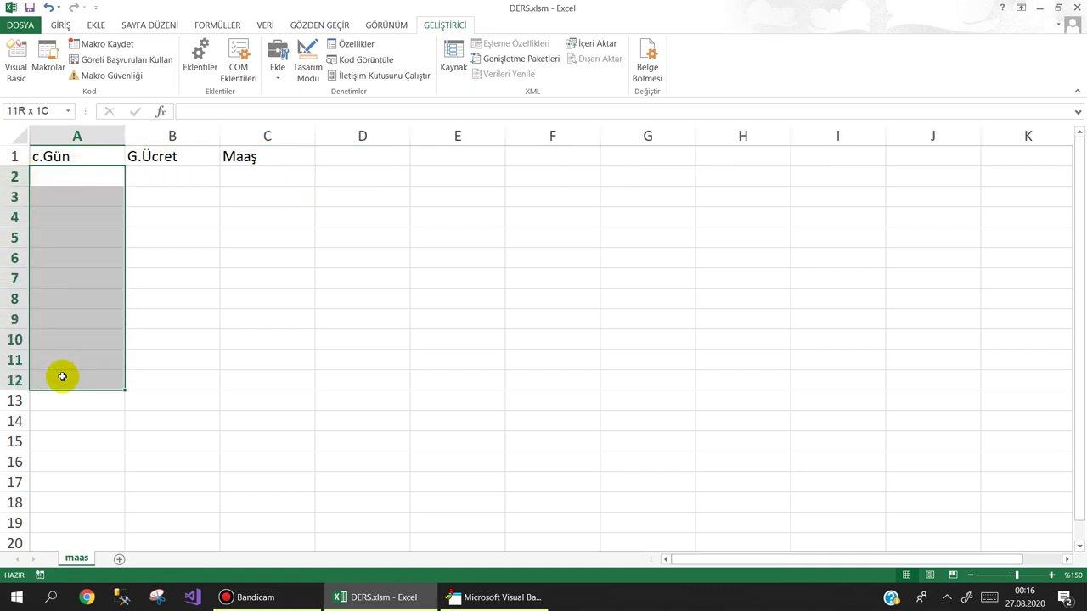
left_click(80, 178)
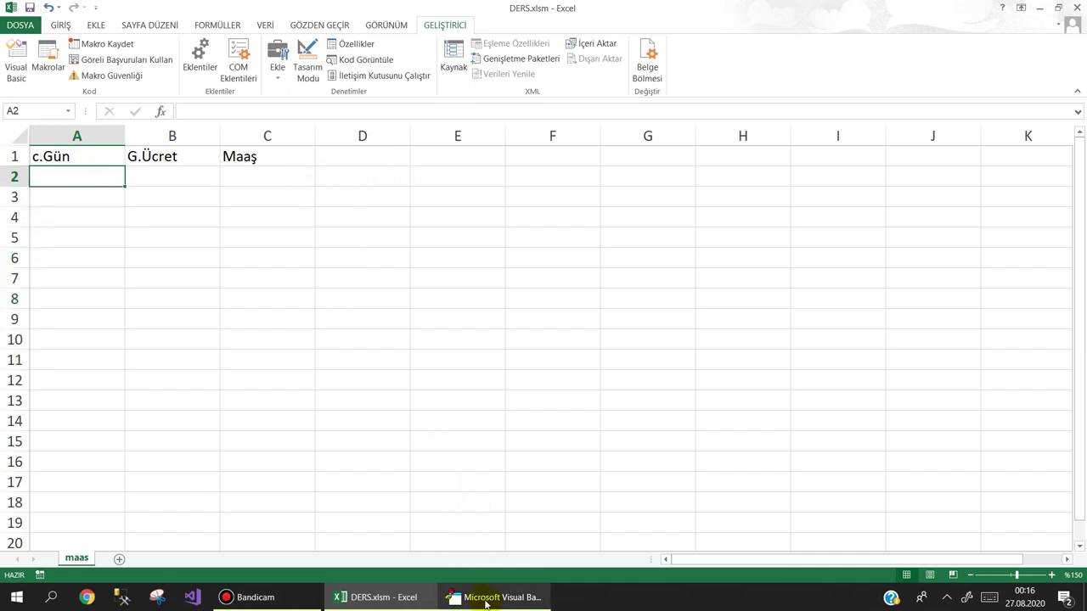
left_click(472, 597)
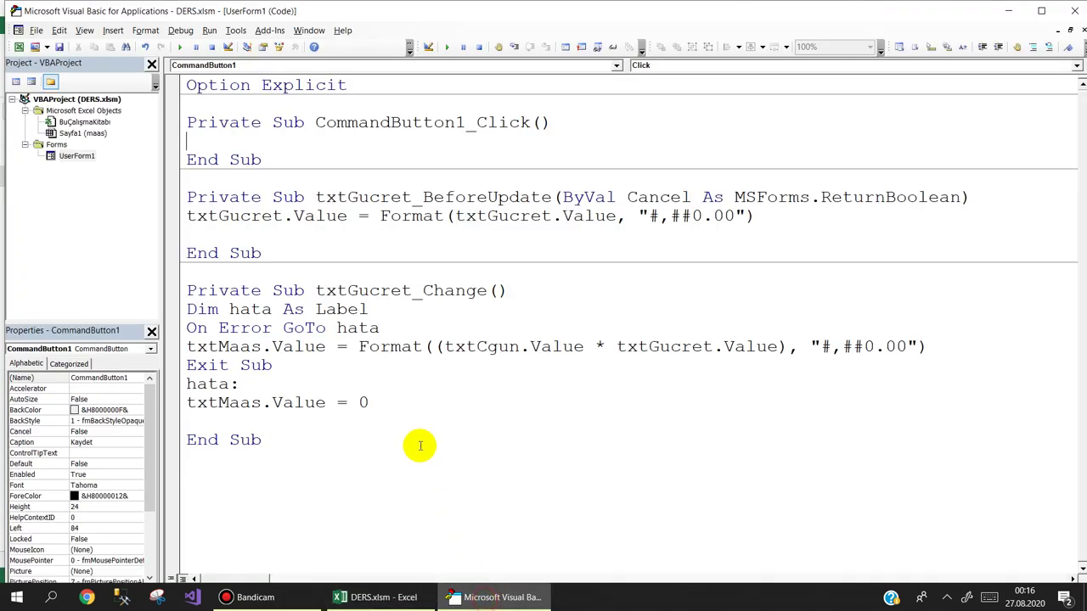
- Go into the CommandButton1_Click procedure for the Kaydet button
double_click(77, 156)
double_click(272, 178)
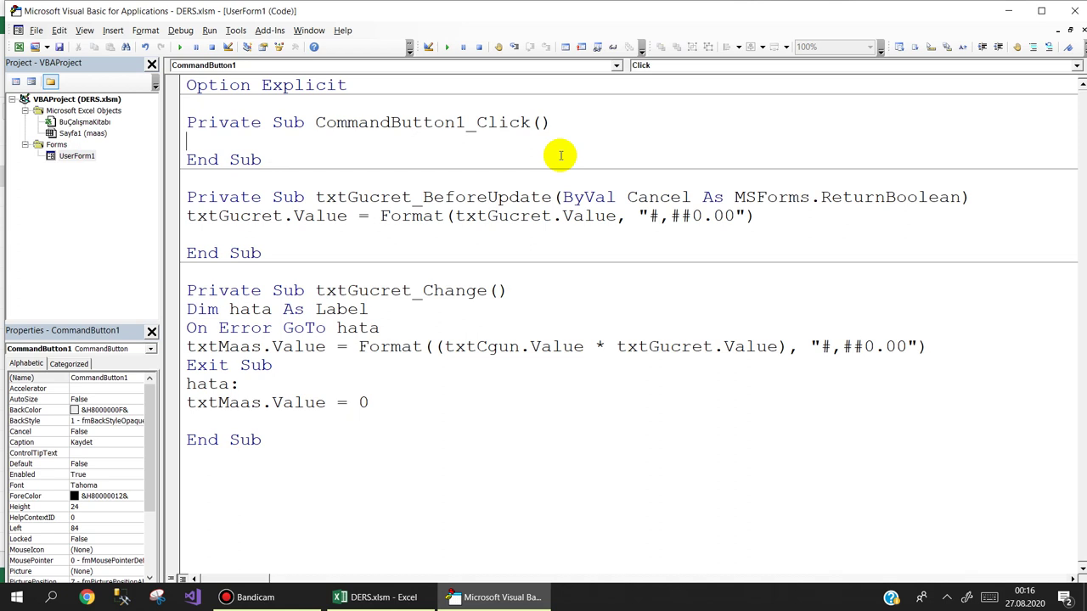
key("Down")
key("Down")
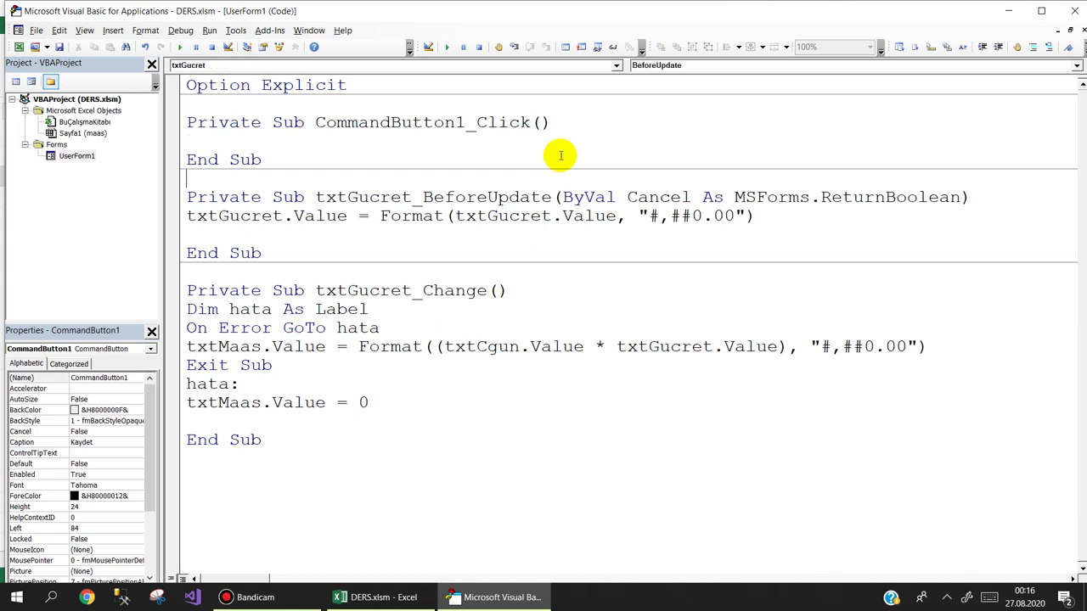
key("Up")
key("Up")
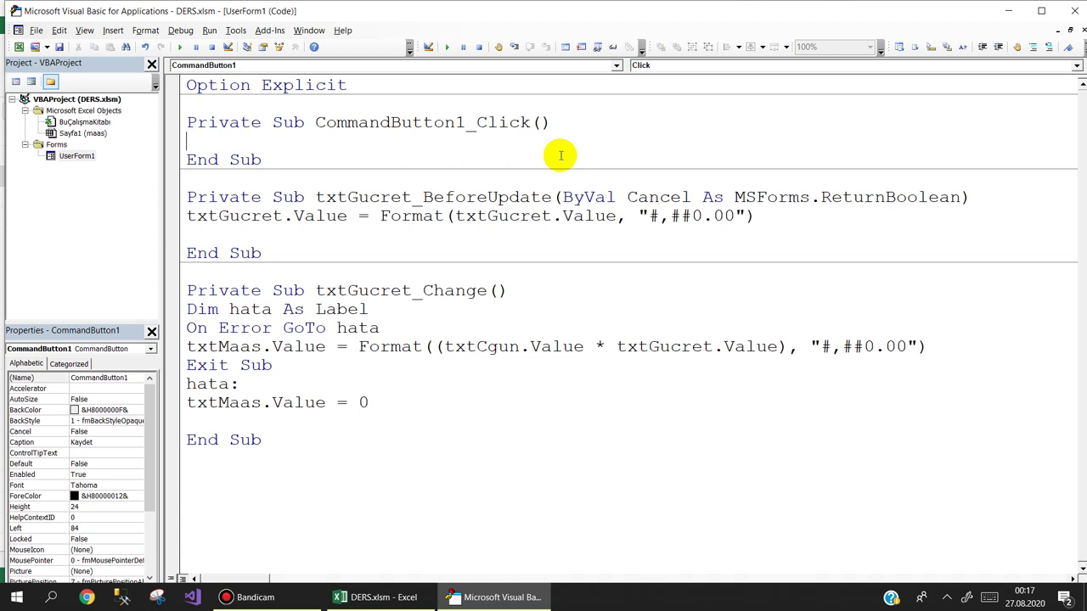
- Write Sheets("Maas").Rows(2).Insert in the procedure and start the next line
type("she")
key("ctrl+space")
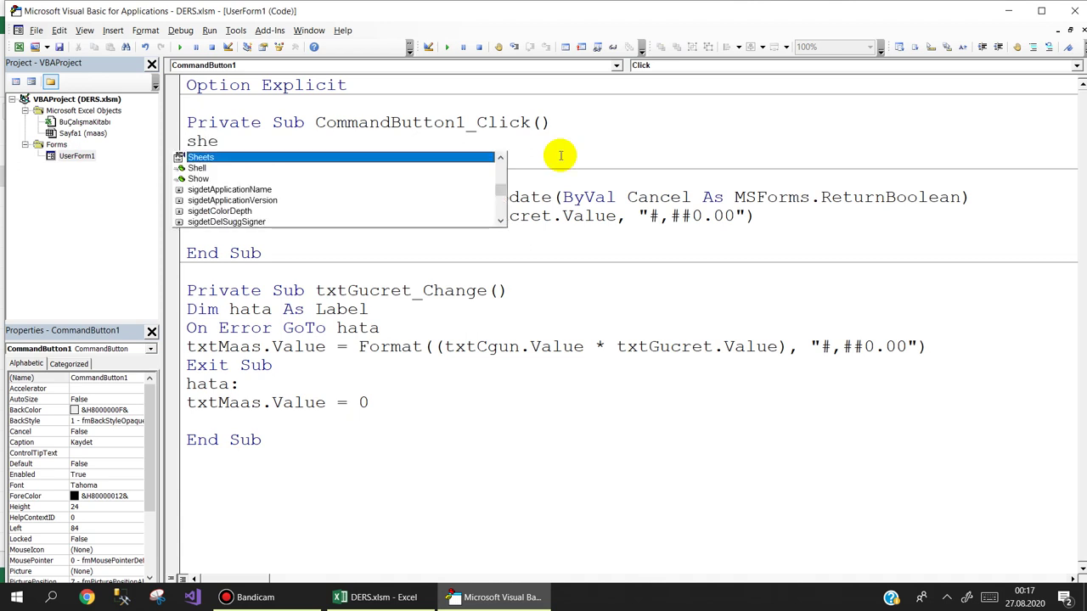
key("Escape")
key("ctrl+space")
type("(\"")
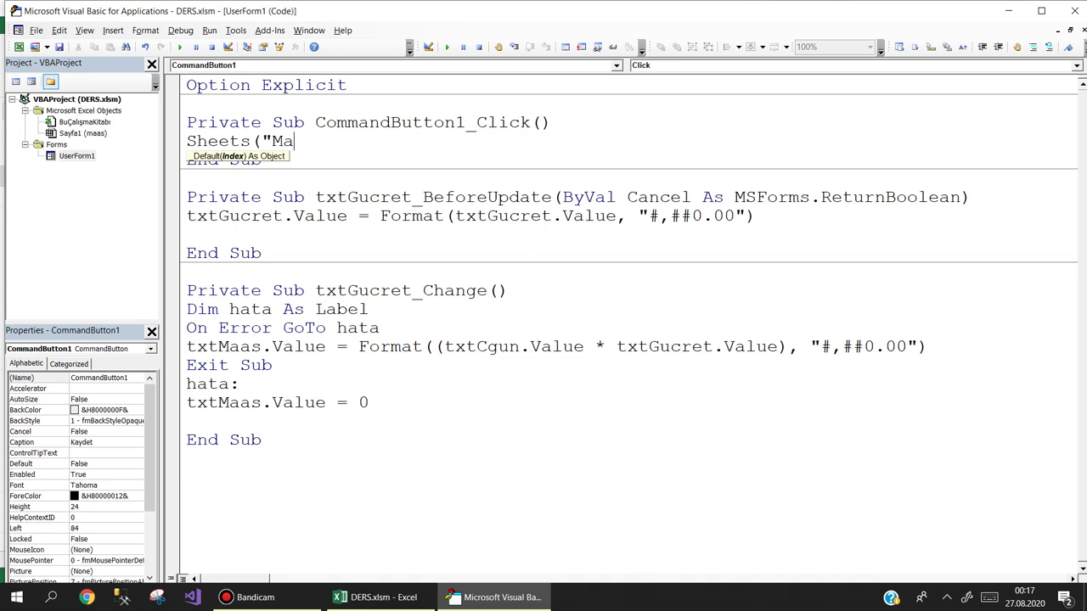
type(").rows(2).insert")
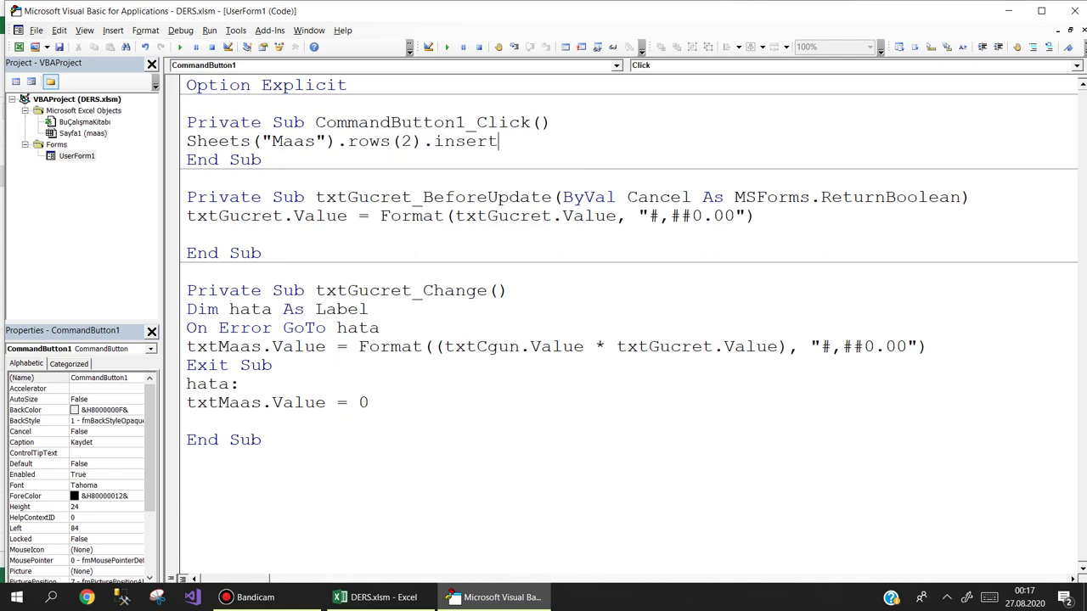
key("Return")
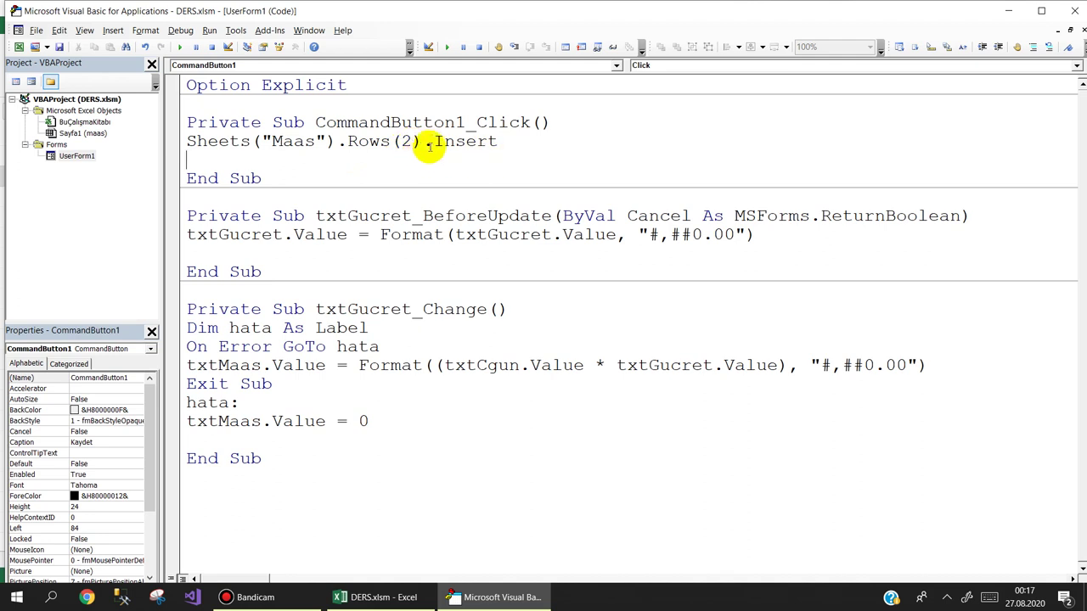
type("sh")
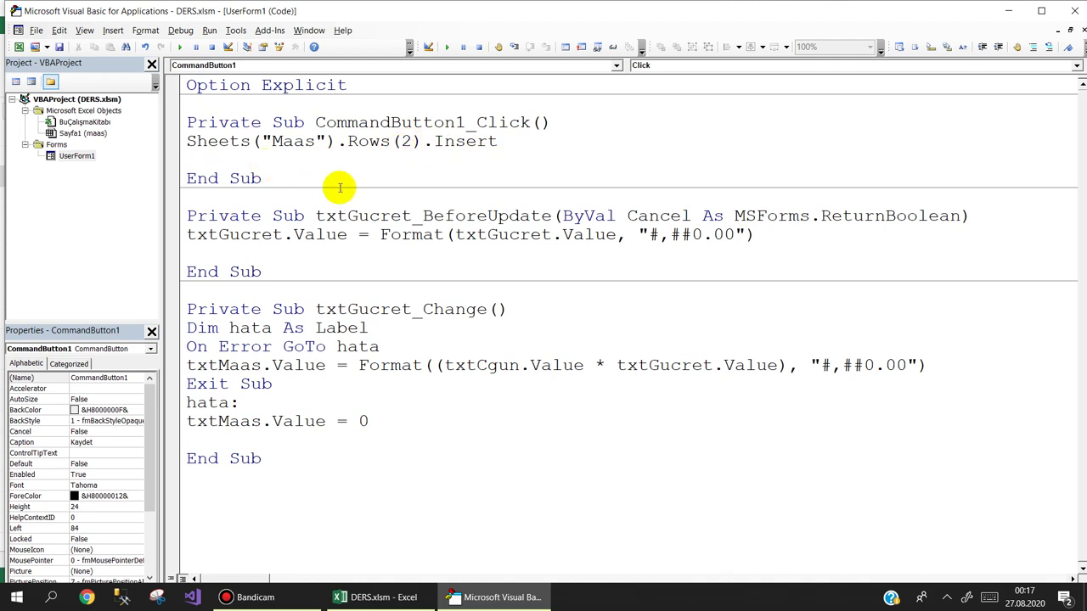
left_click_drag(347, 141, 169, 144)
- Add a line writing txtCgun.Value into cell A2 of the Maas sheet
key("ctrl+c")
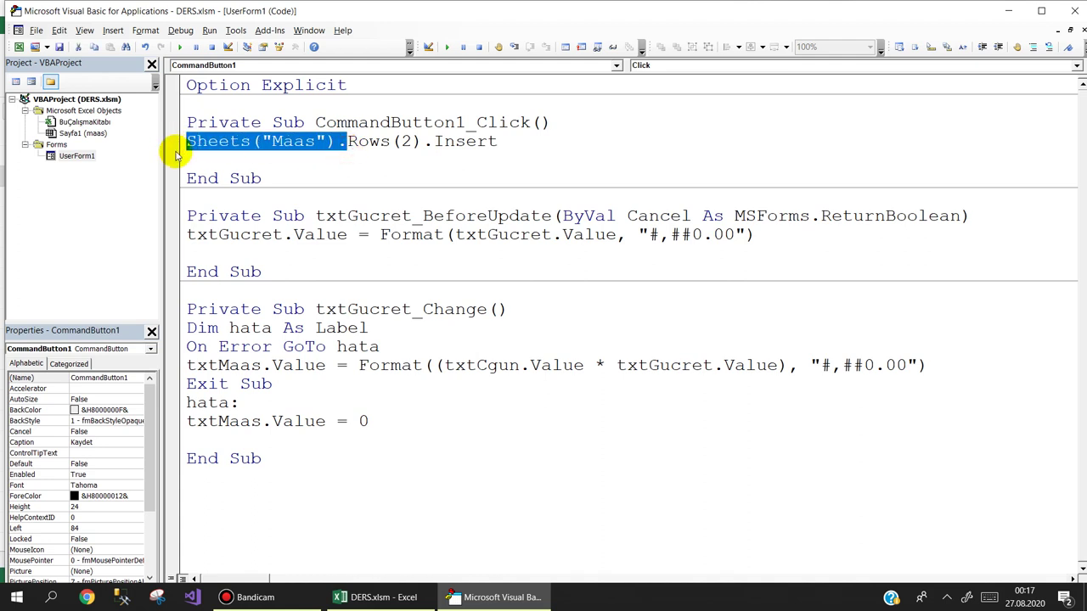
left_click(188, 162)
key("ctrl+v")
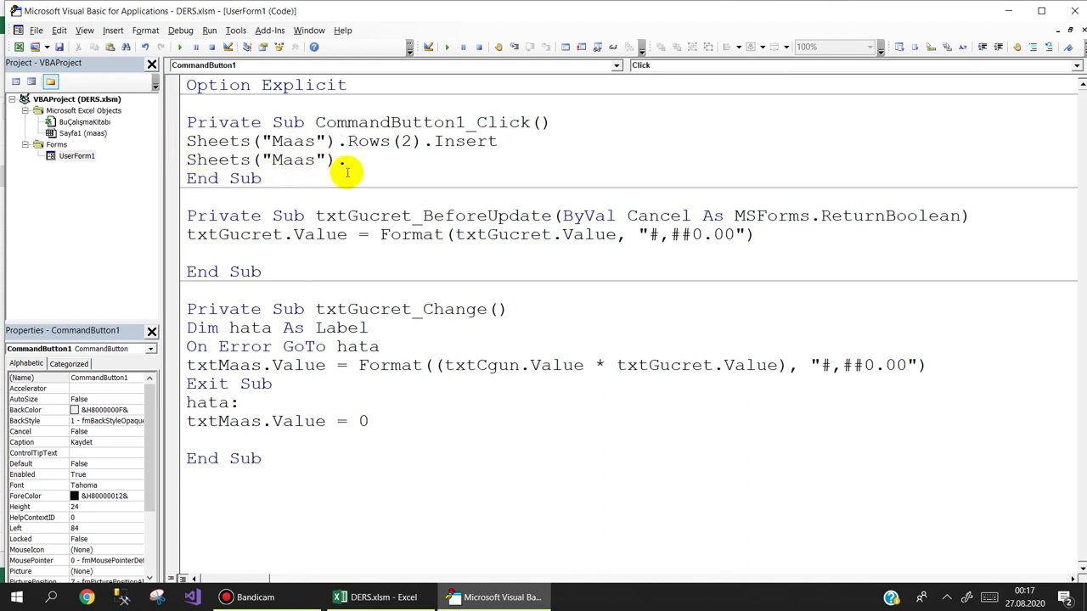
type("range(\"A2\").value=txtcg")
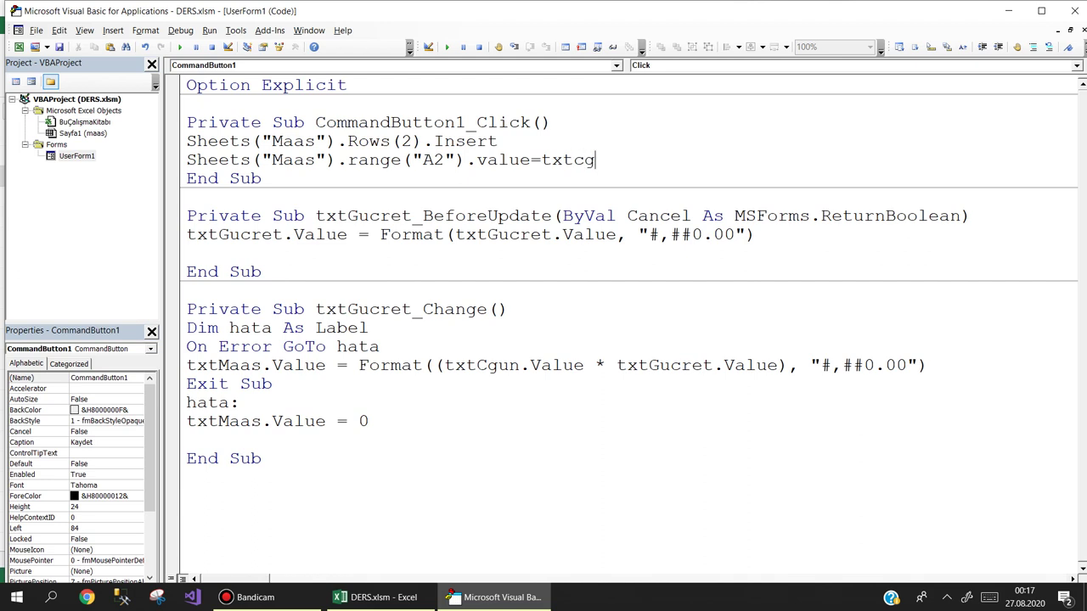
key("ctrl+space")
type(".v")
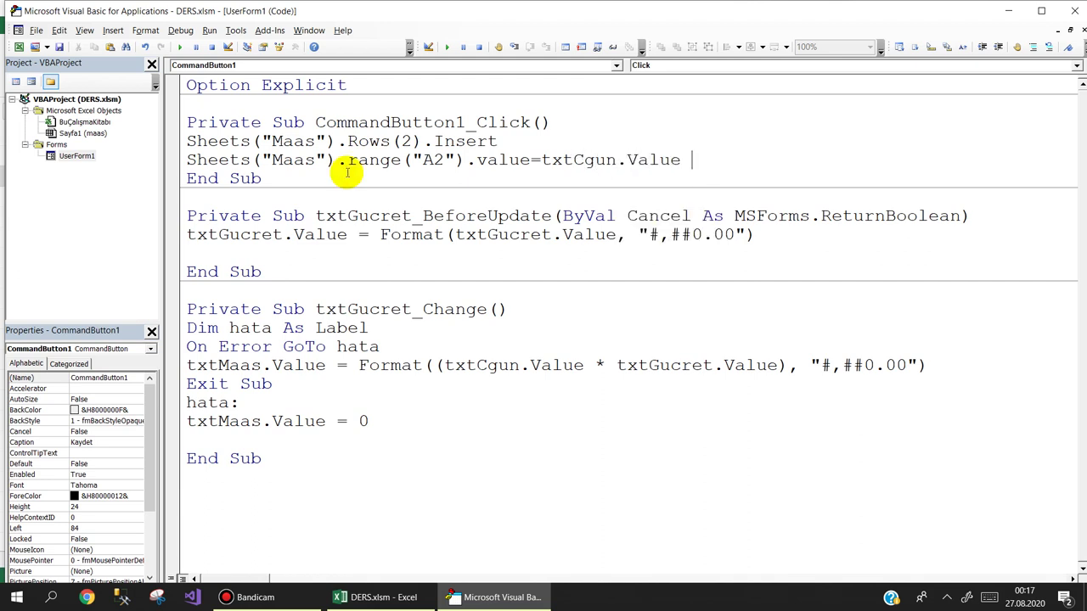
key("Return")
- Duplicate the A2 line twice and change the copies to target B2 and C2
key("shift+Up")
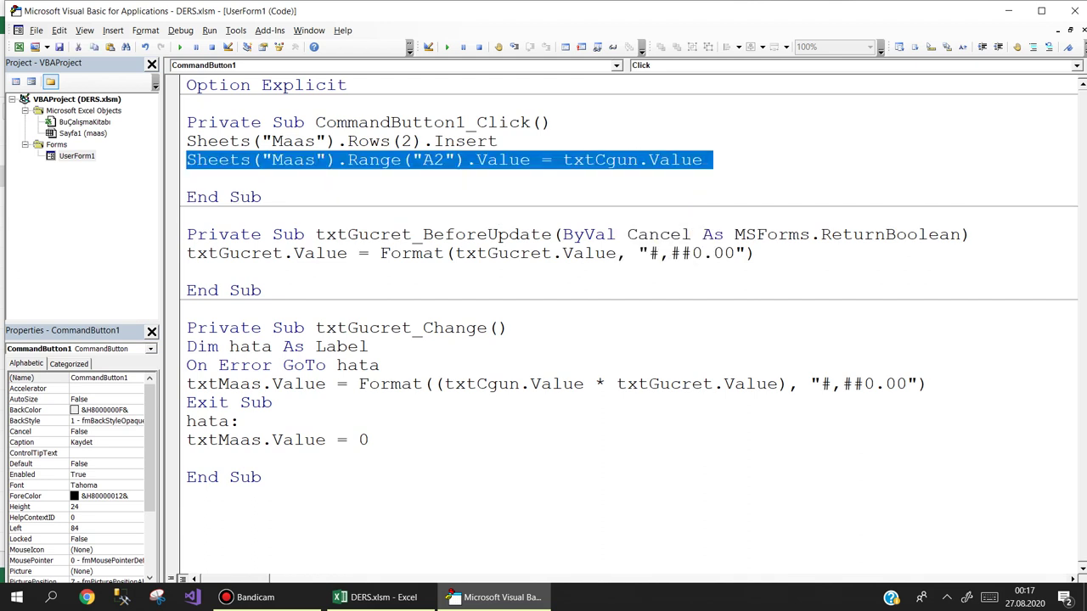
key("ctrl+c")
key("ctrl+v")
key("ctrl+v")
key("ctrl+v")
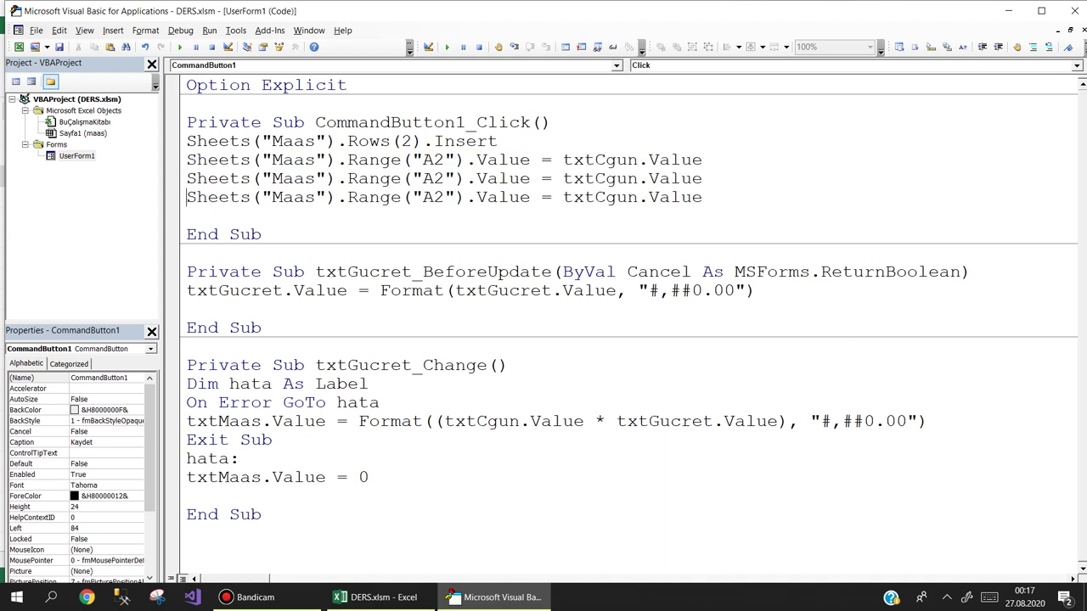
left_click(423, 178)
type("B")
key("Delete")
key("Down")
key("BackSpace")
type("C")
- Make B2 take txtGucret and C2 take txtMaas instead of txtCgun
double_click(616, 178)
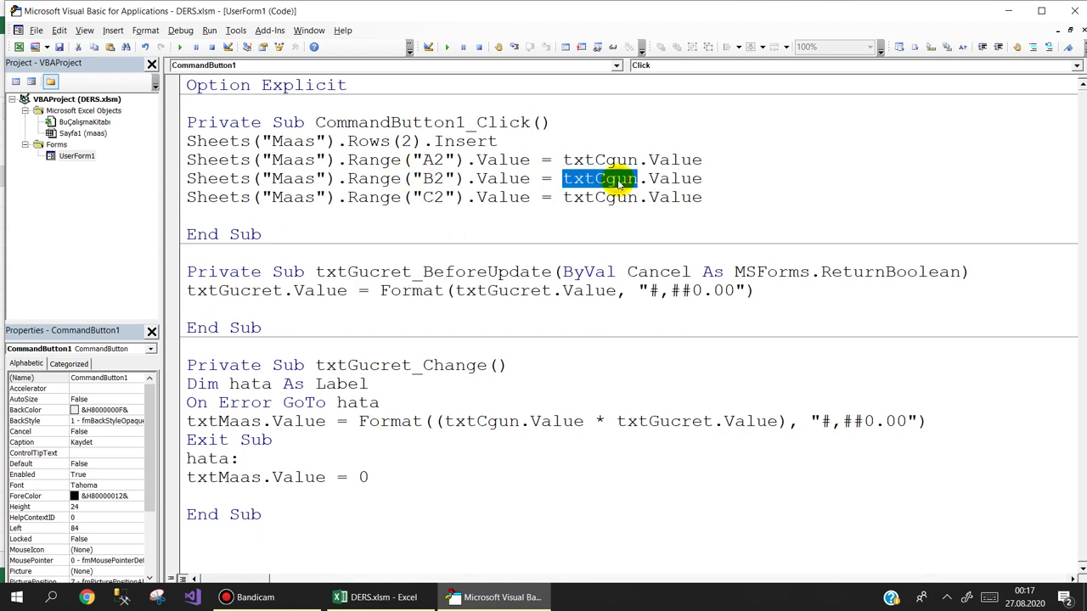
type("txtg")
key("ctrl+space")
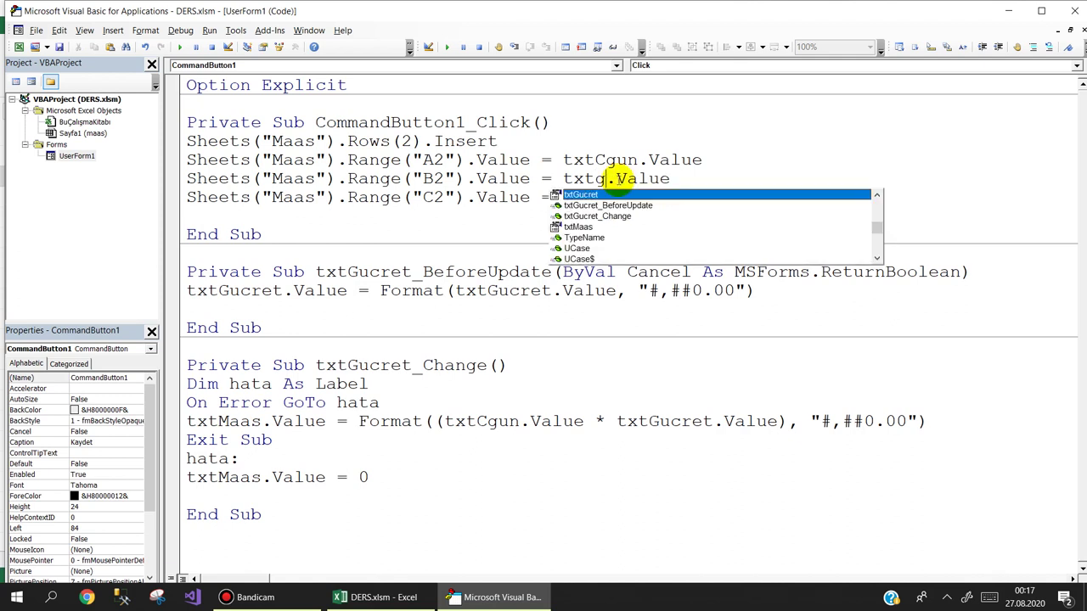
key("Tab")
double_click(591, 201)
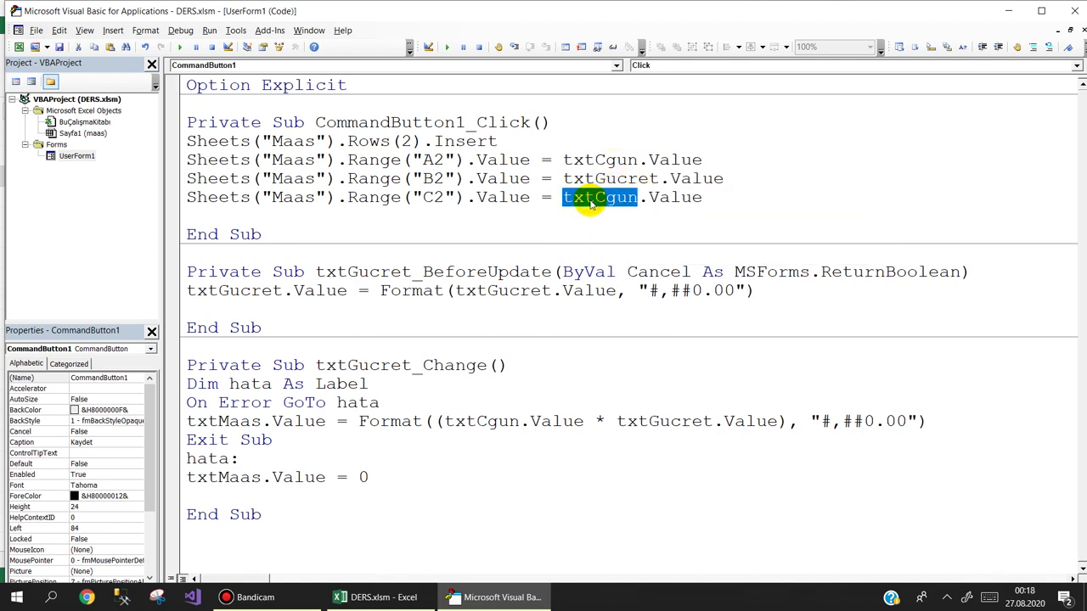
type("txtma")
key("ctrl+space")
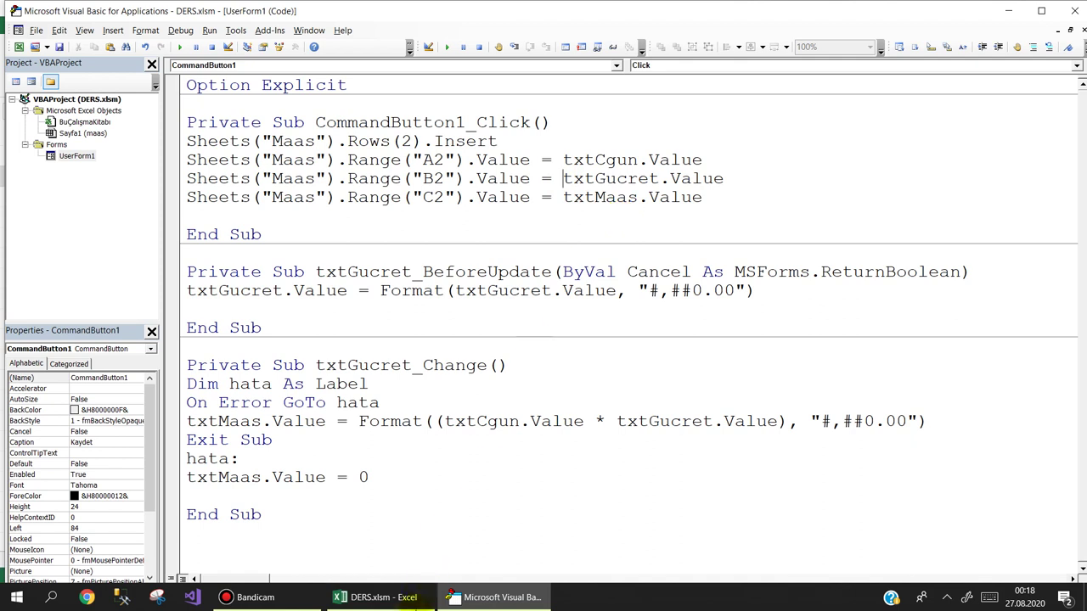
left_click(378, 597)
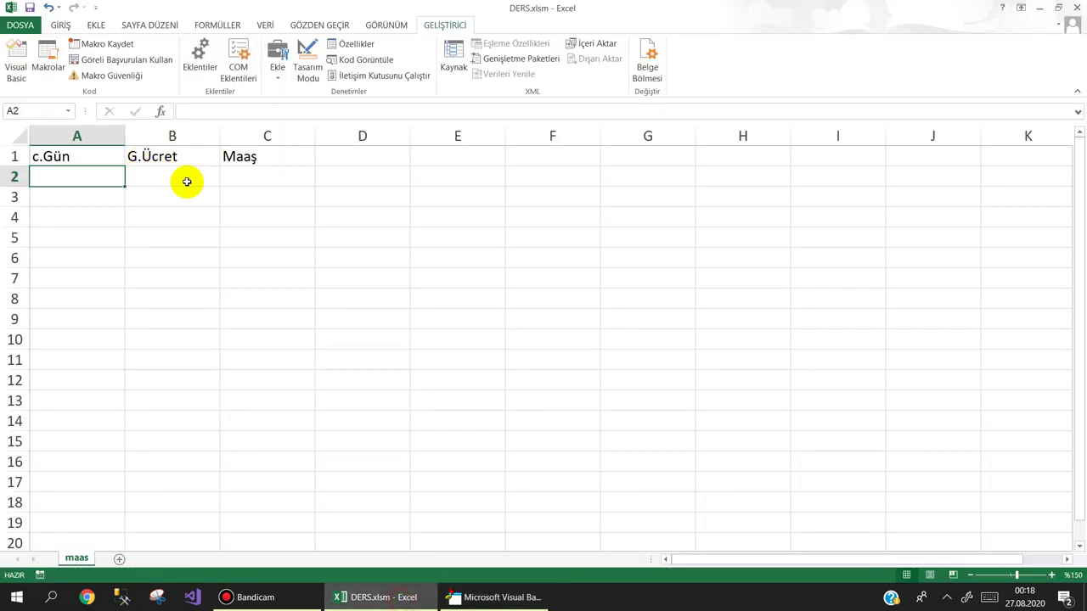
- Type test values 120 in B2 and 3200 in C2, then delete them again
left_click(187, 182)
type("120")
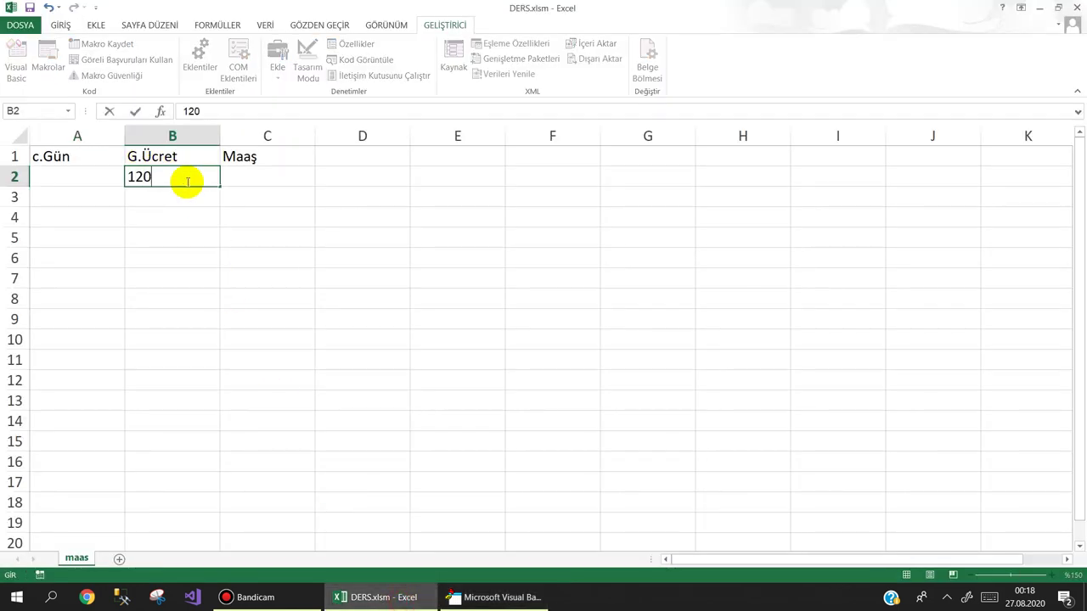
key("Tab")
type("32")
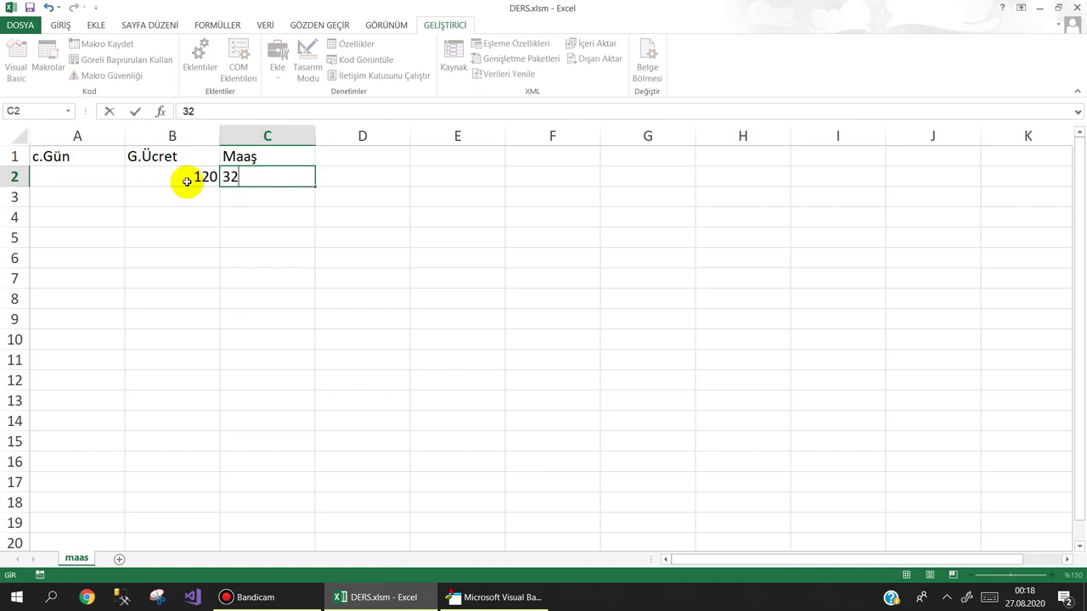
key("Return")
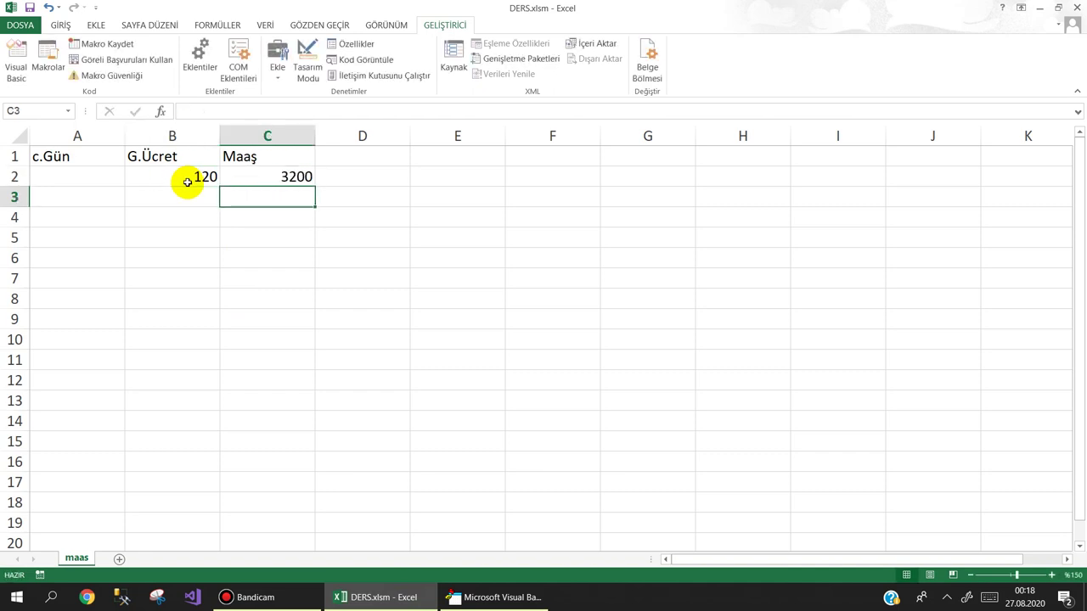
mouse_move(183, 176)
left_mouse_down()
mouse_move(303, 175)
mouse_move(291, 175)
left_mouse_up()
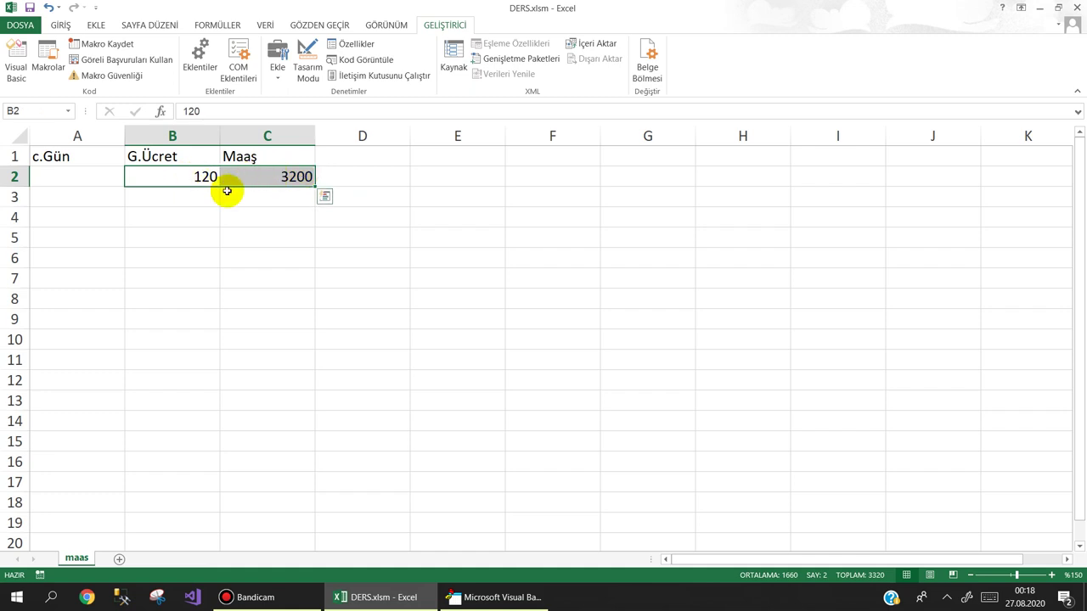
key("Delete")
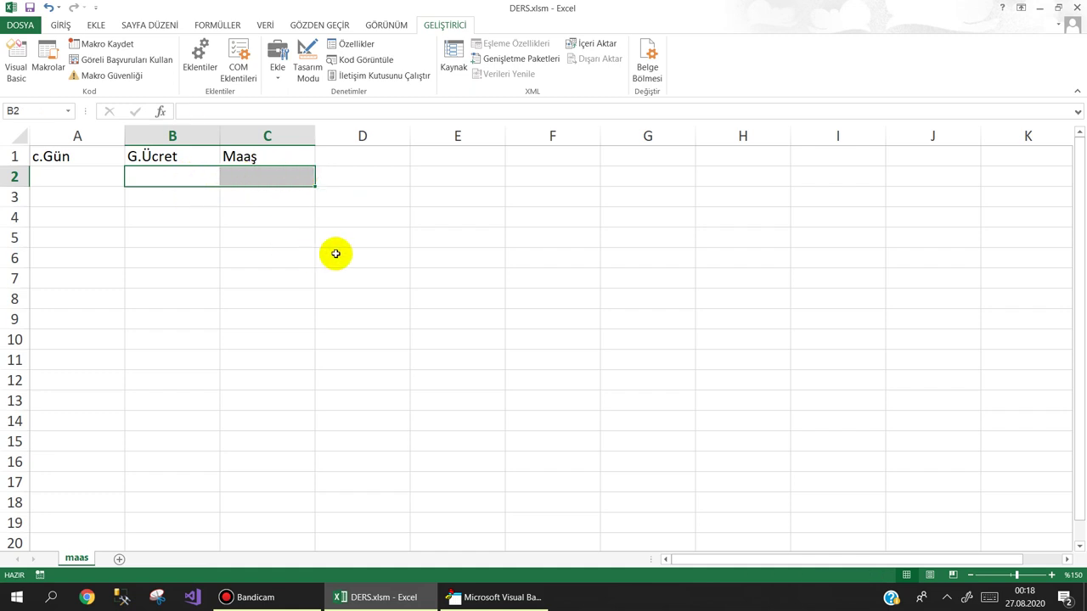
left_click(332, 252)
left_click(479, 597)
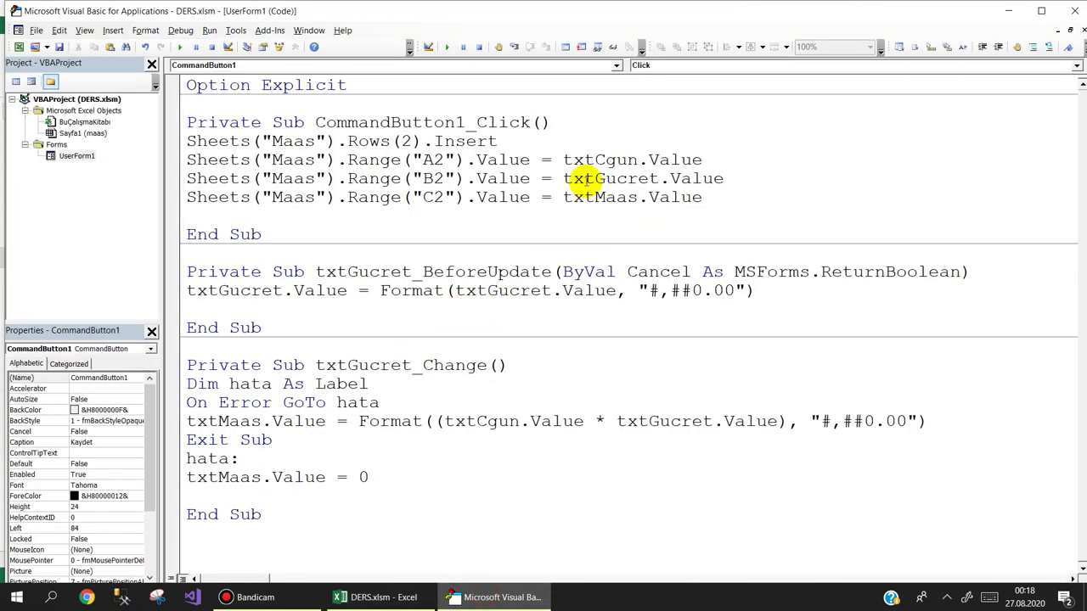
- Wrap the txtGucret and txtMaas values for B2 and C2 in Format(..., "#0")
type("format")
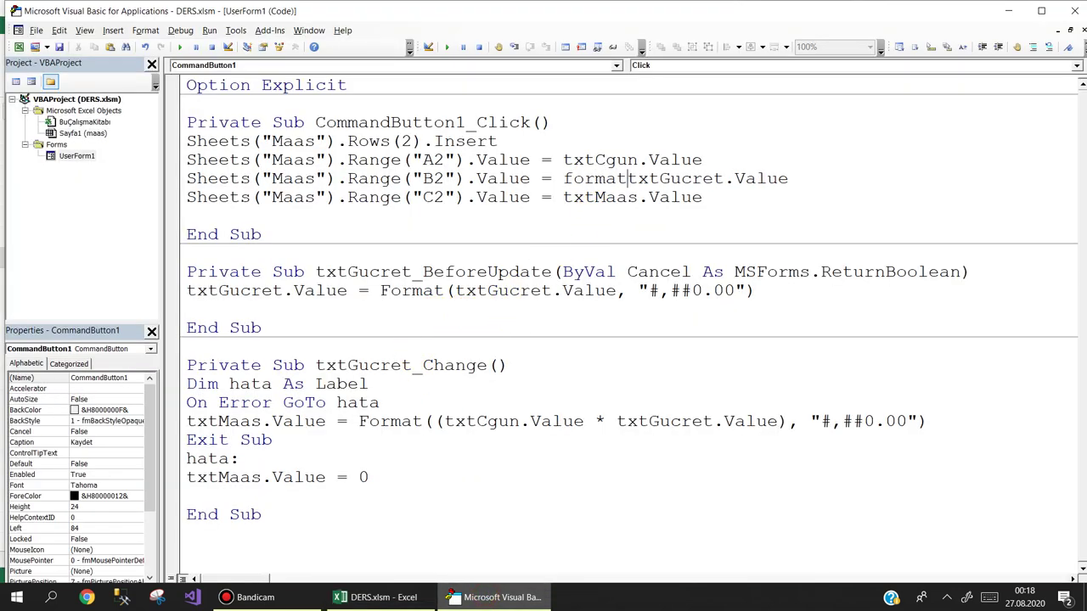
type("(")
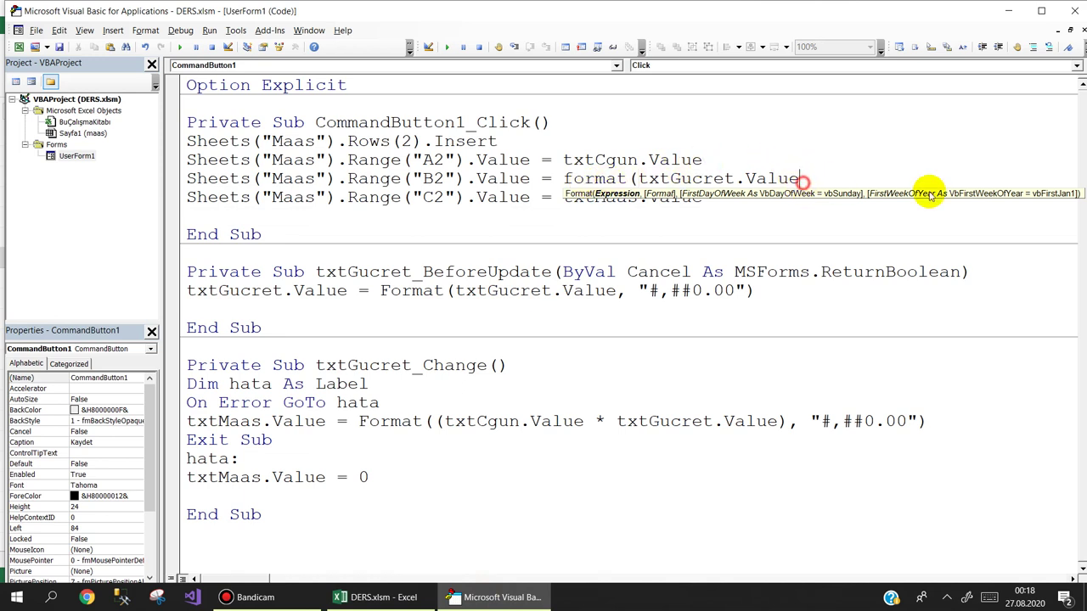
type(",\"")
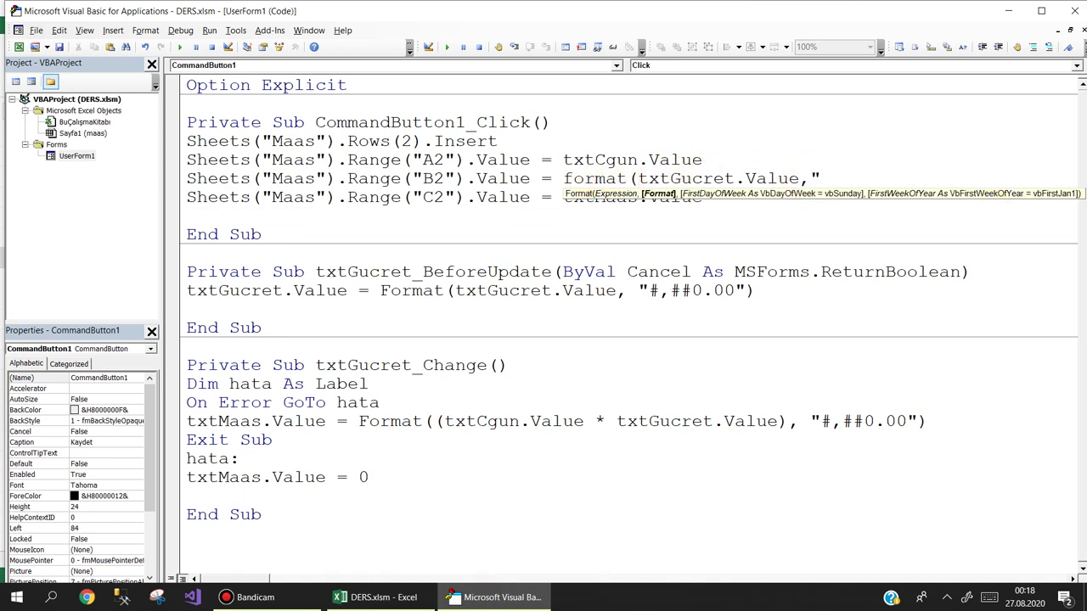
type(")")
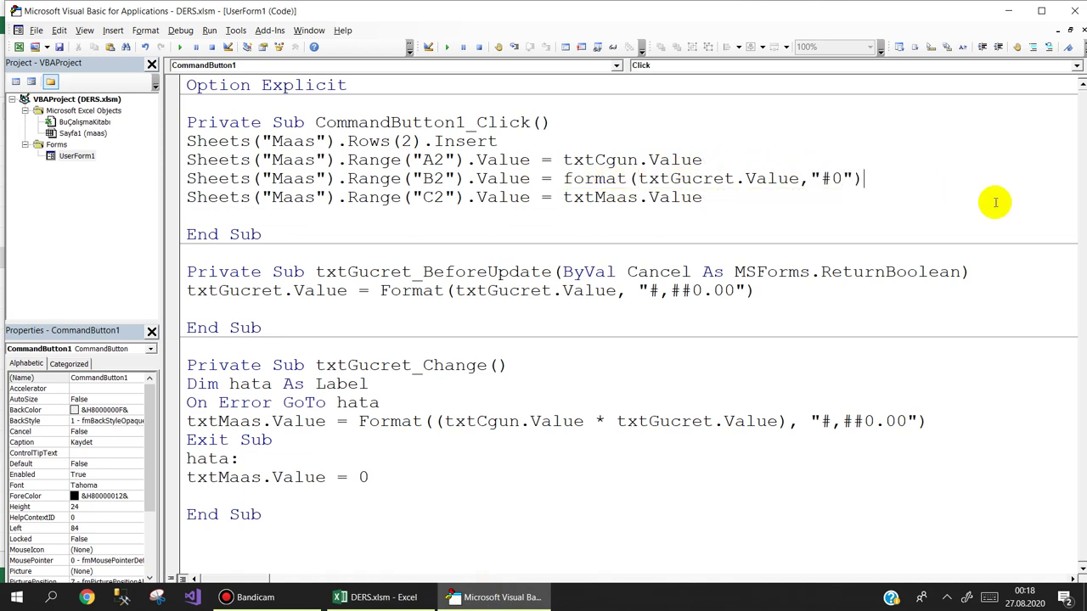
left_click(883, 232)
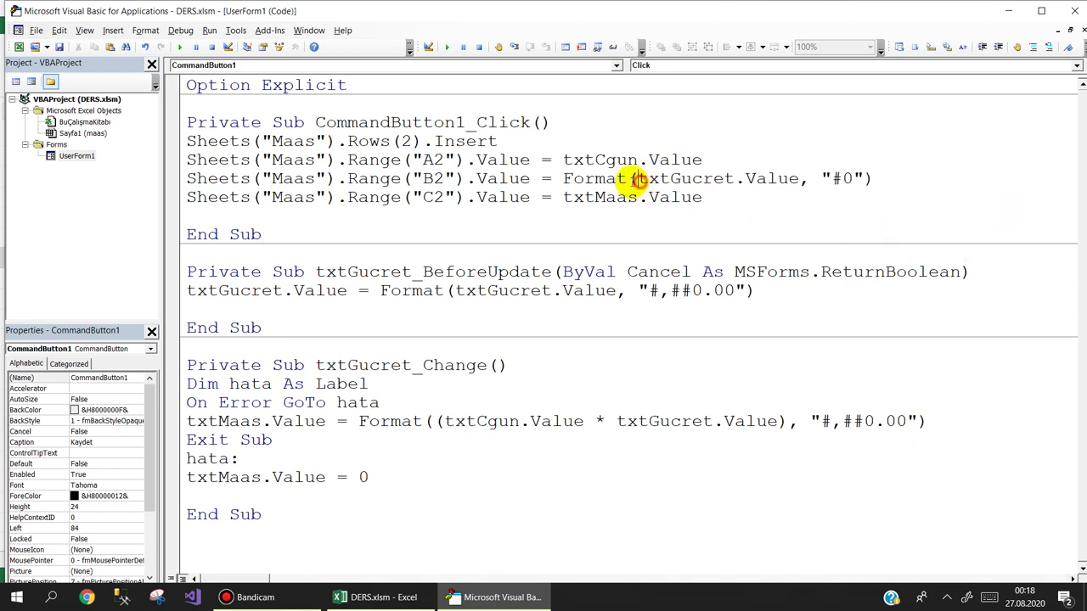
left_click_drag(637, 178, 562, 178)
key("ctrl+c")
left_click(563, 197)
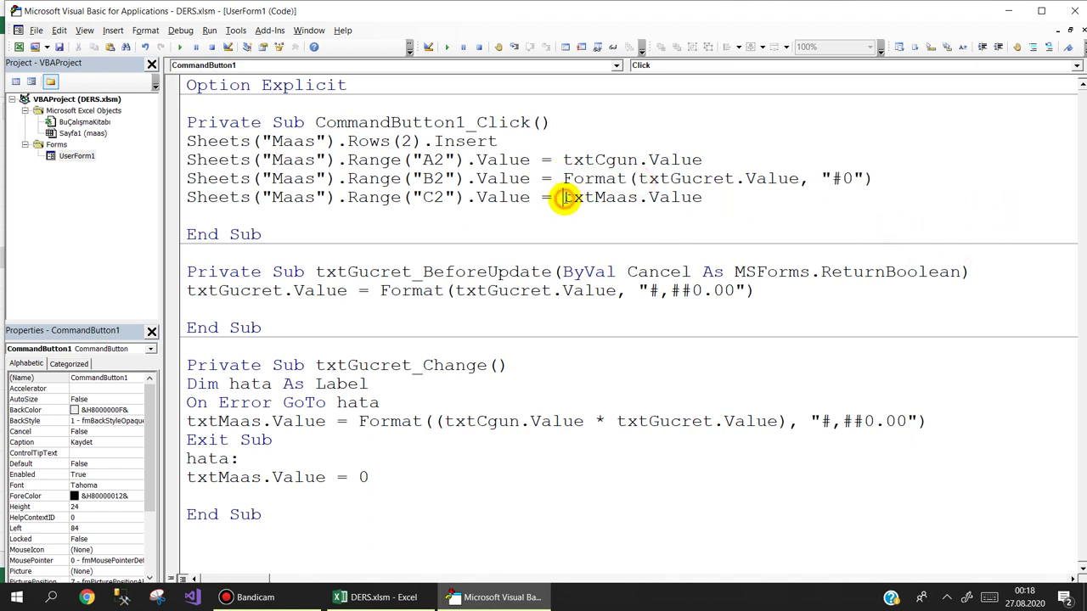
key("ctrl+v")
left_click(799, 178)
left_click_drag(798, 178, 864, 178)
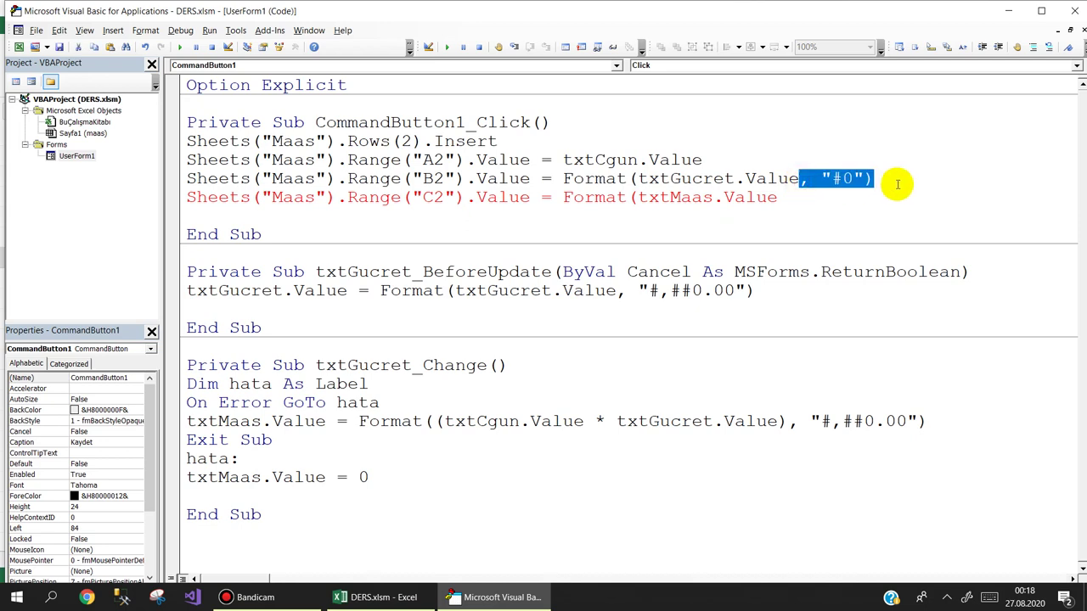
left_click(808, 200)
key("ctrl+v")
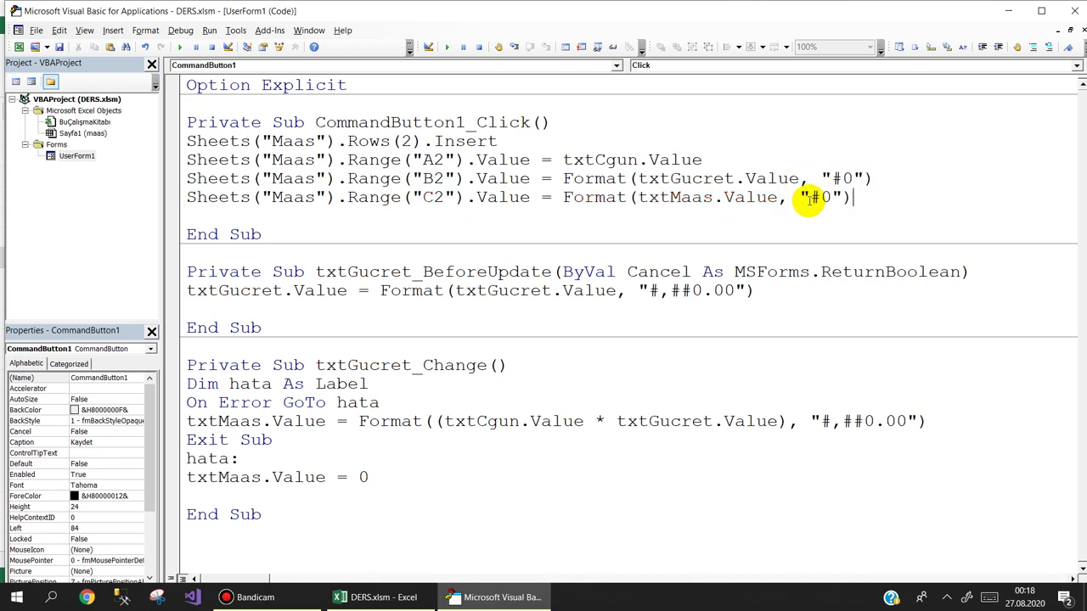
left_click(704, 241)
- Run the form and save a first record of 25 days at 125 (3125)
left_click(179, 48)
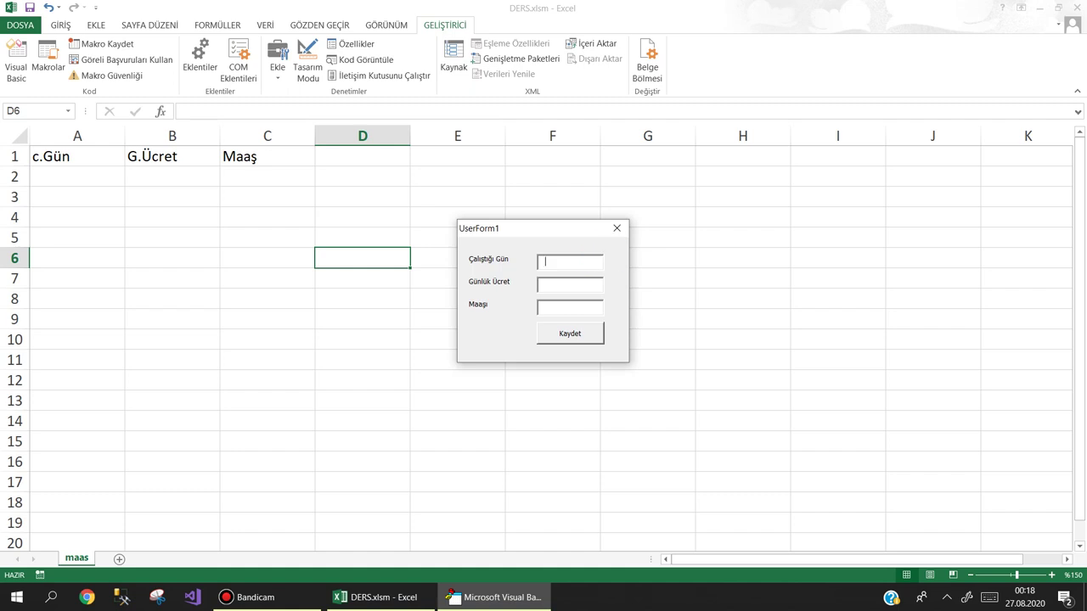
type("25")
key("Tab")
key("Tab")
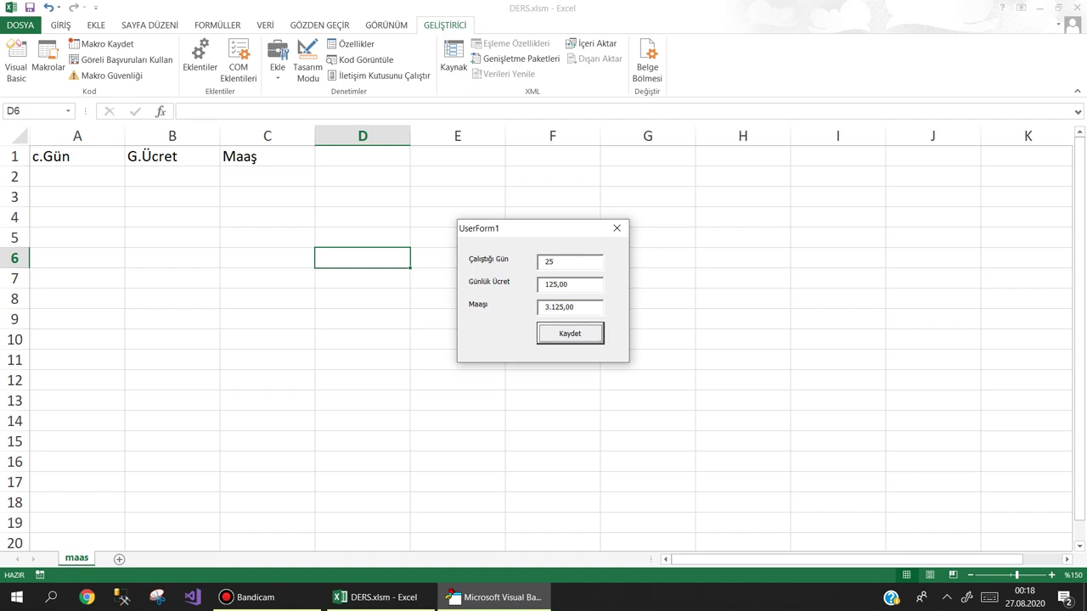
key("Return")
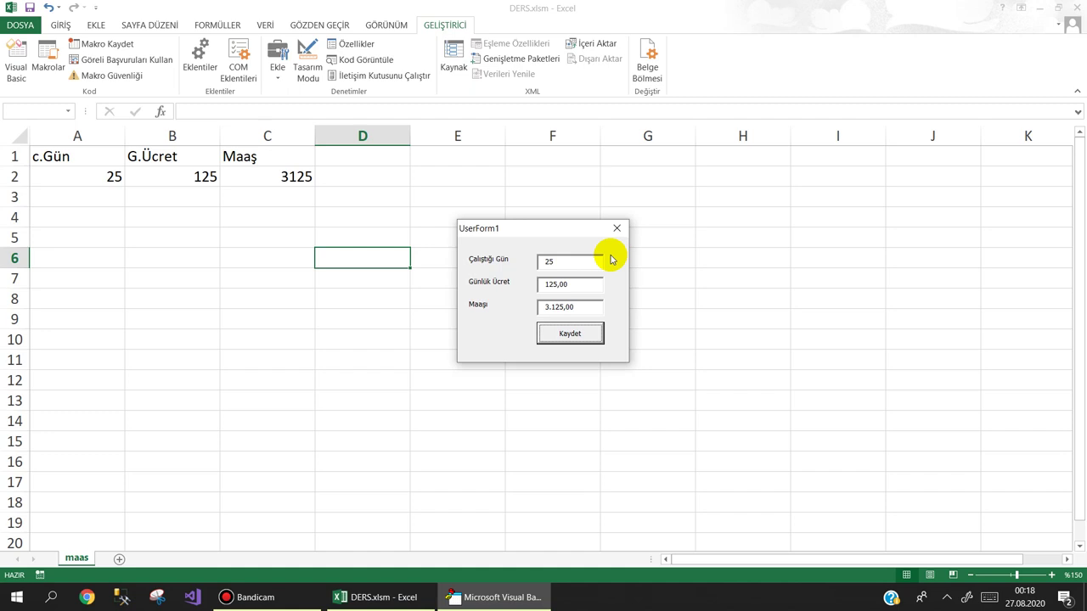
- Save a second record of 21 days at 175 (3675) into row 2, then close the form
double_click(575, 261)
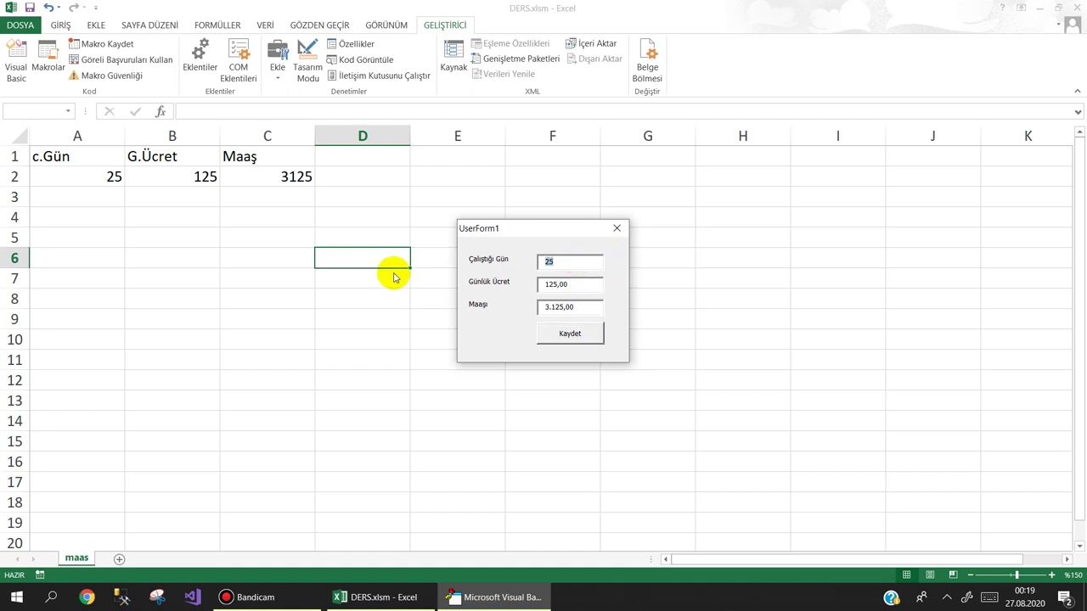
type("21")
key("Tab")
type("1")
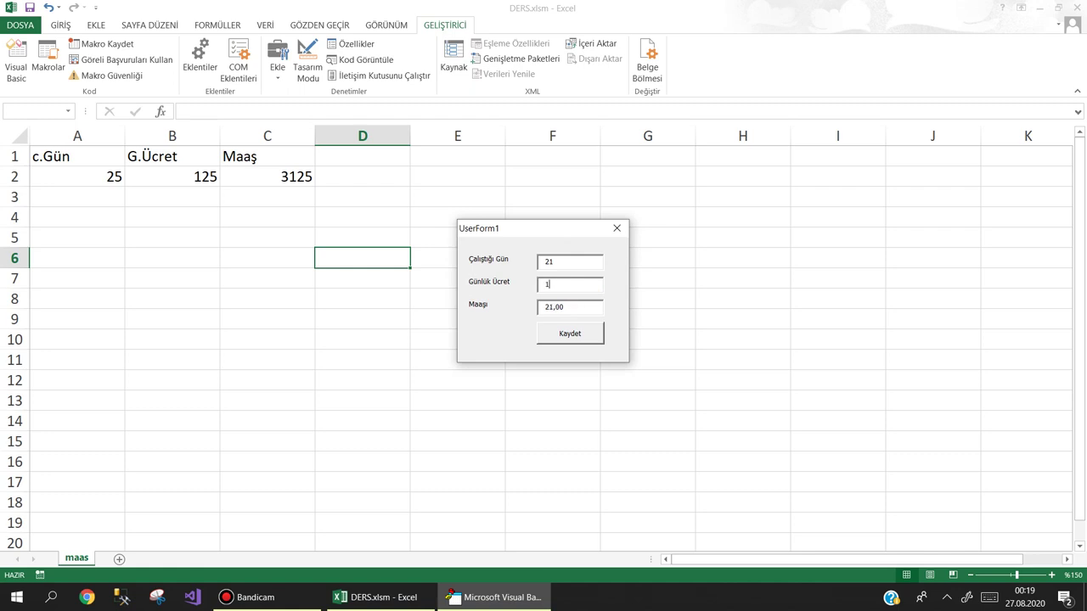
type("75")
key("Tab")
key("Tab")
key("Return")
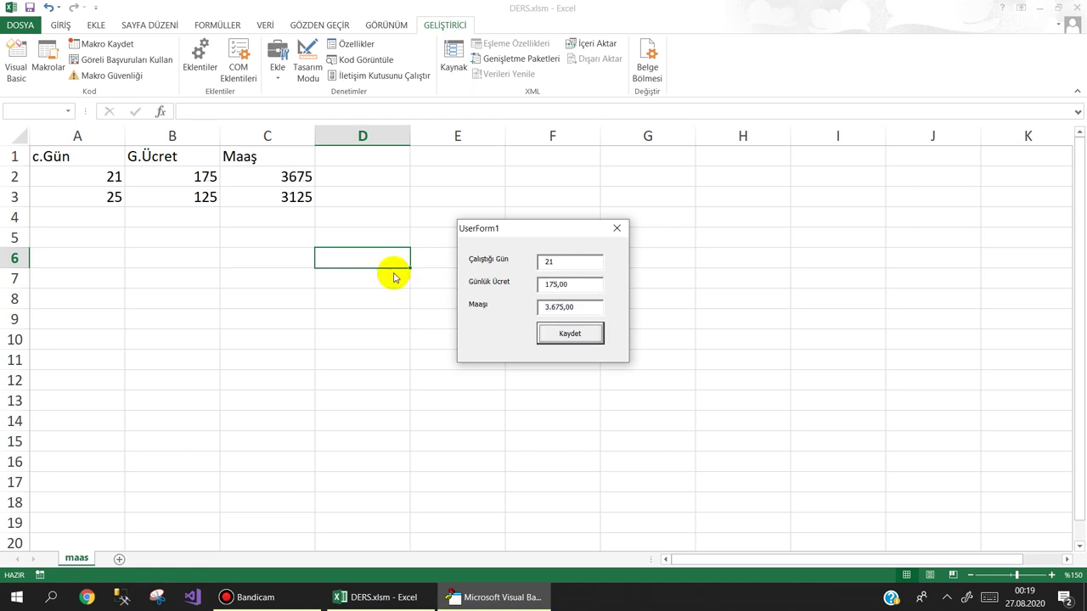
left_click(618, 229)
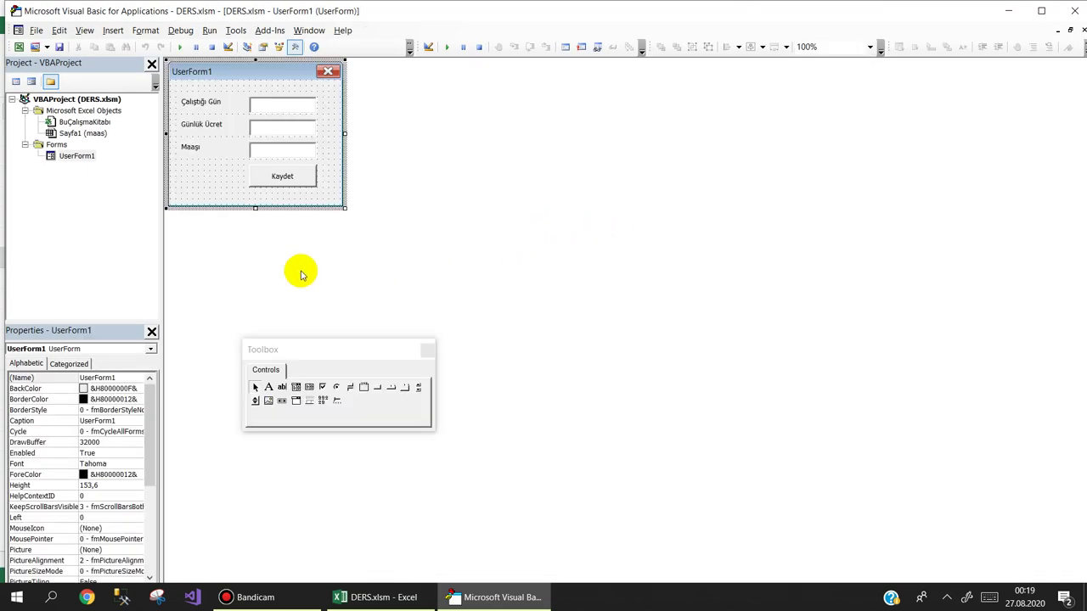
- Enlarge UserForm1, copy the Kaydet button below the original, and create its CommandButton2_Click procedure
left_click(273, 195)
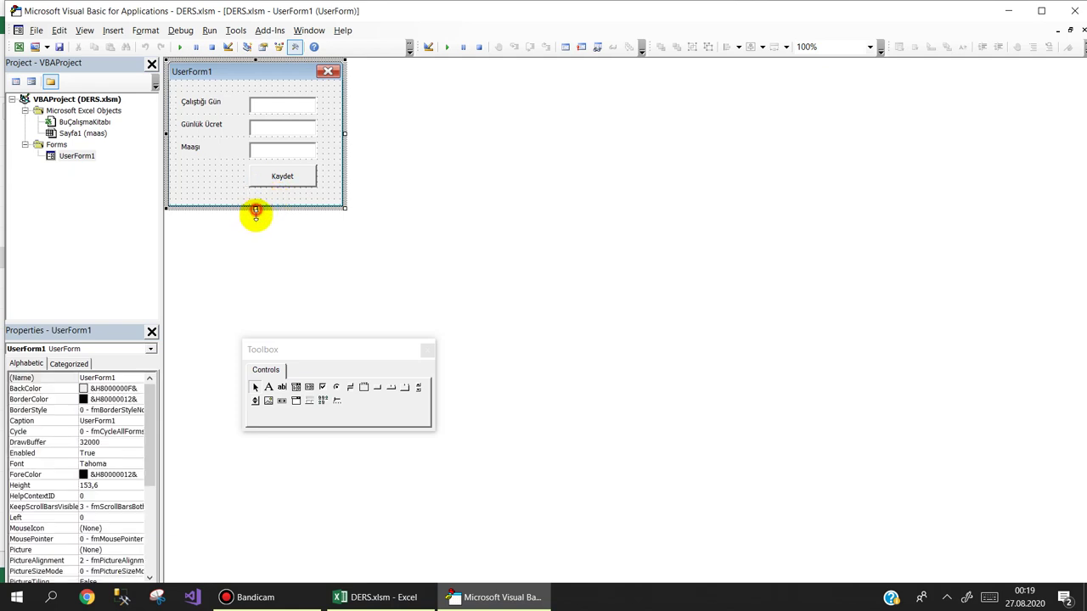
left_click_drag(255, 210, 254, 238)
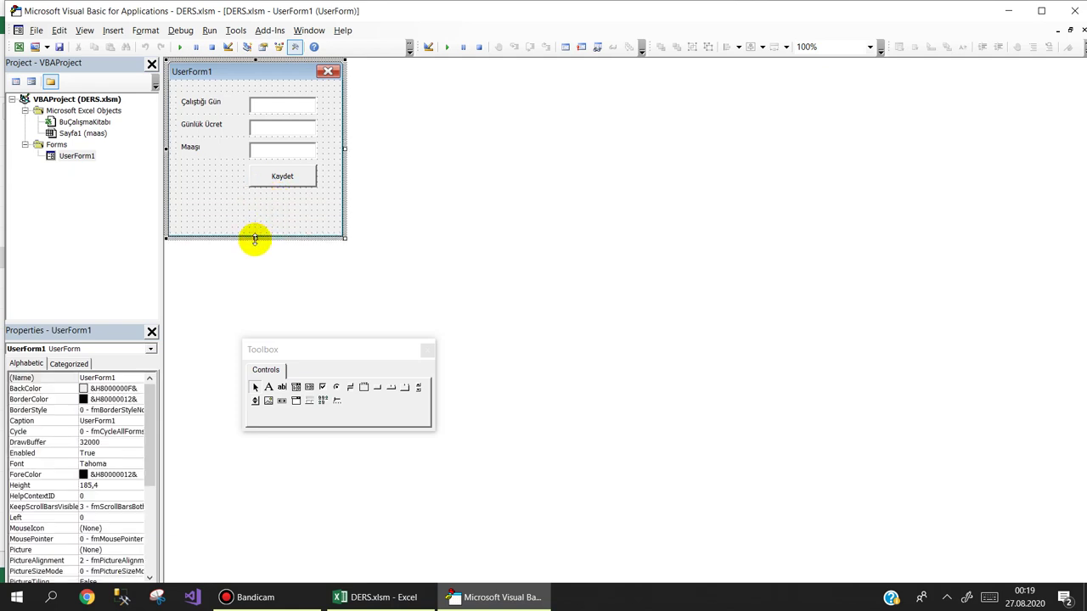
left_click_drag(284, 180, 285, 208)
left_click(331, 202)
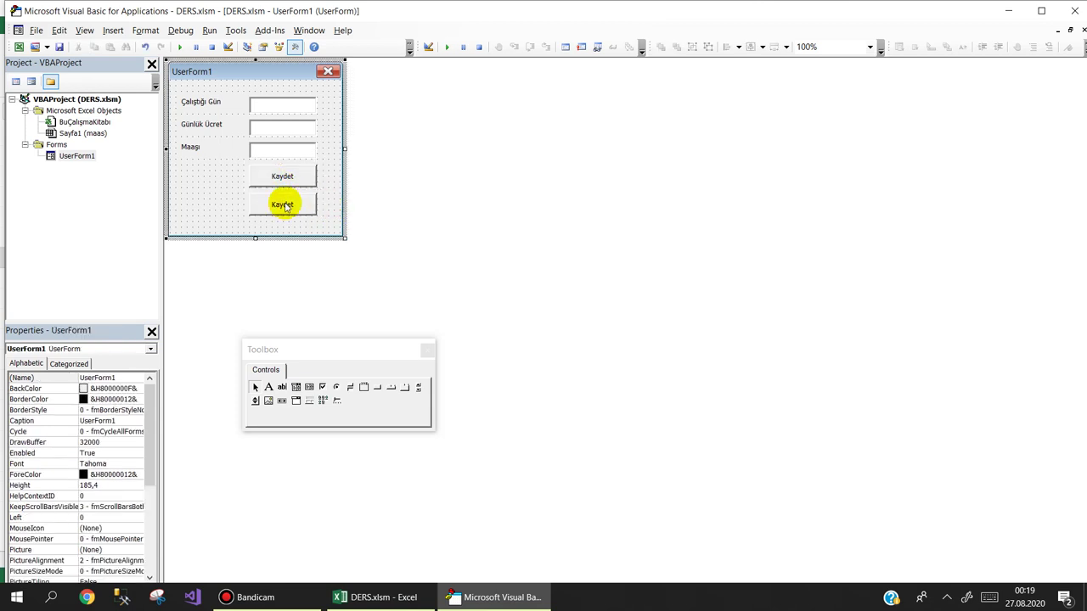
left_click(285, 207)
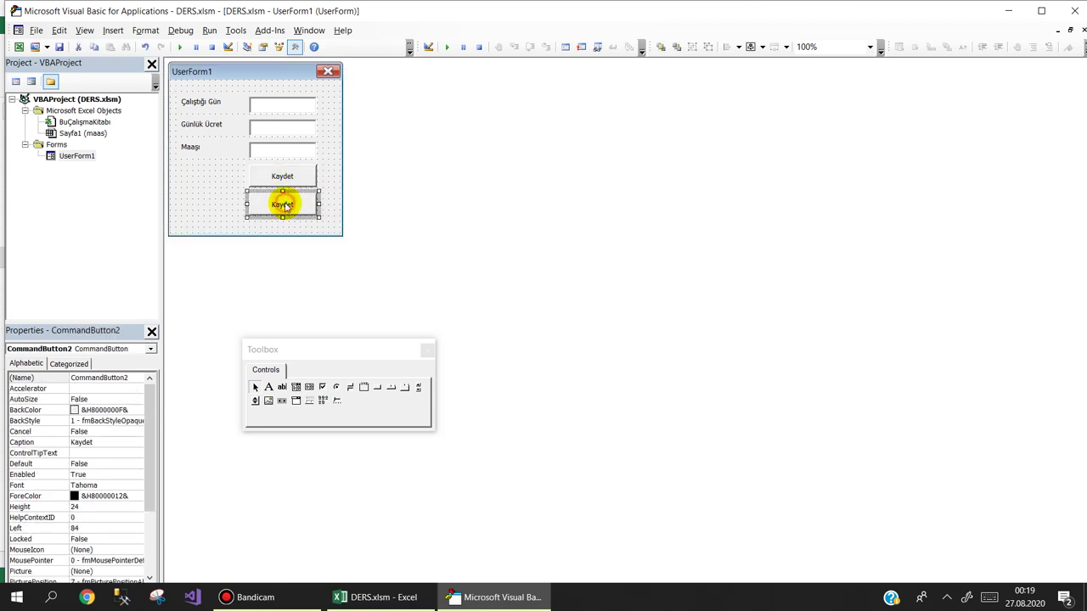
double_click(275, 206)
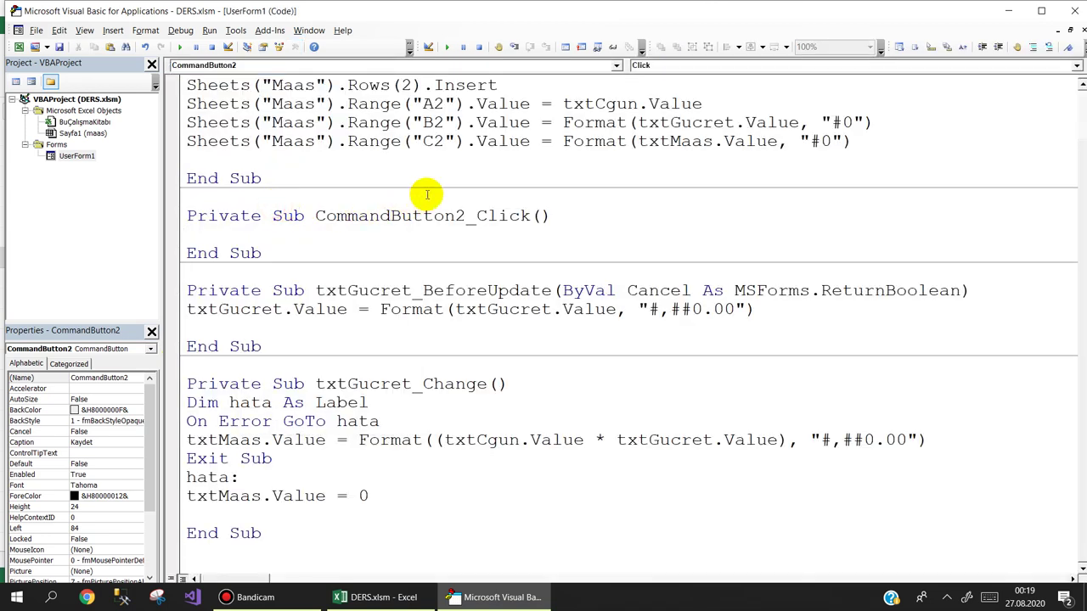
- Select the first handler's four Sheets lines and declare Dim x As Long in CommandButton2_Click
mouse_move(866, 141)
left_mouse_down()
mouse_move(197, 105)
mouse_move(185, 85)
left_mouse_up()
key("ctrl+c")
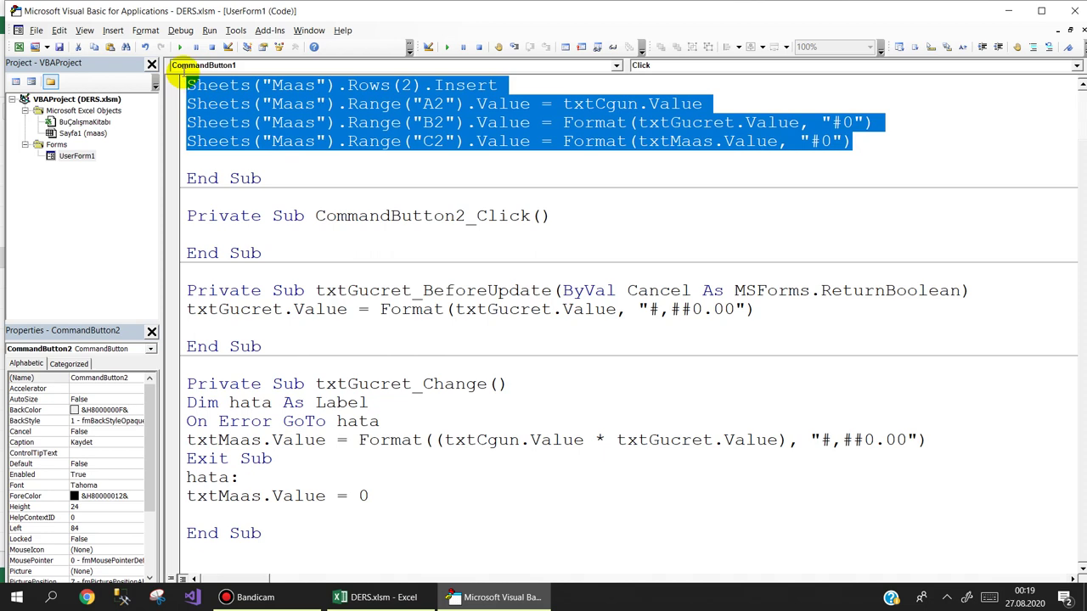
scroll(193, 140, "up", 1)
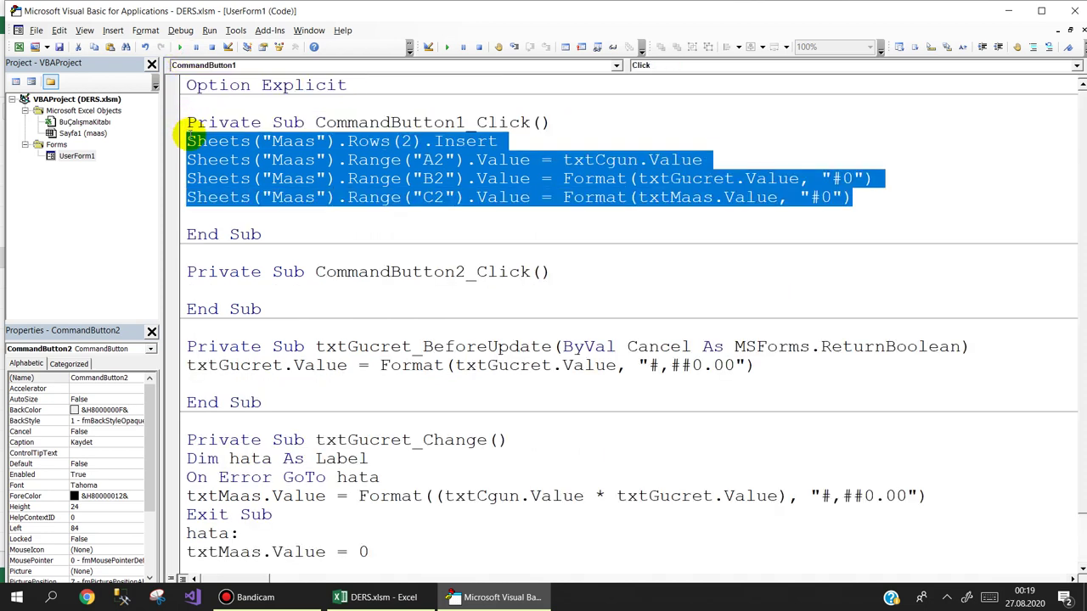
left_click(206, 290)
type("dim ")
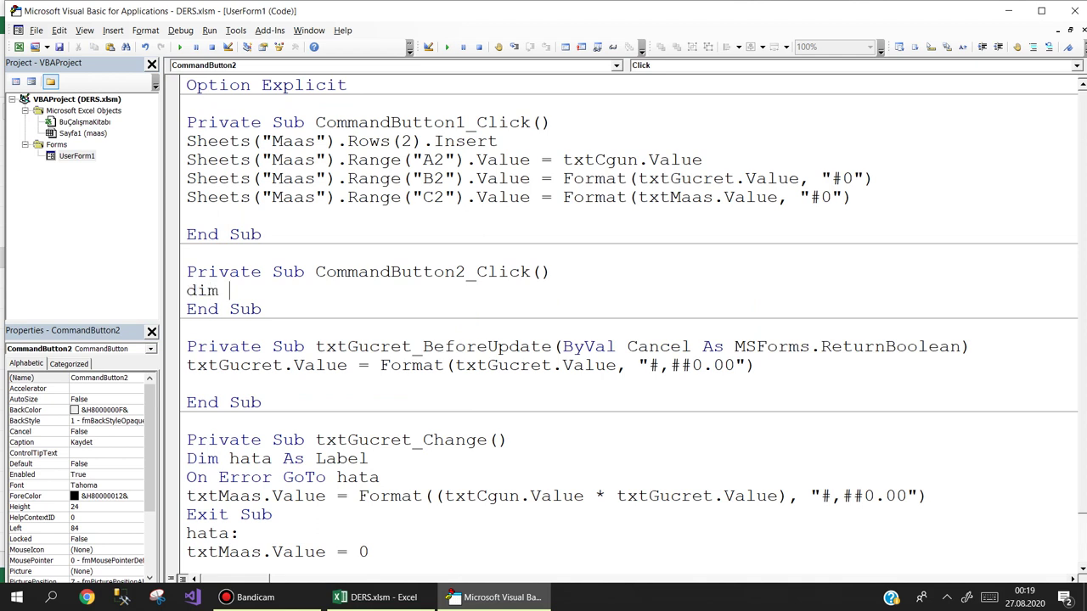
type("x as long")
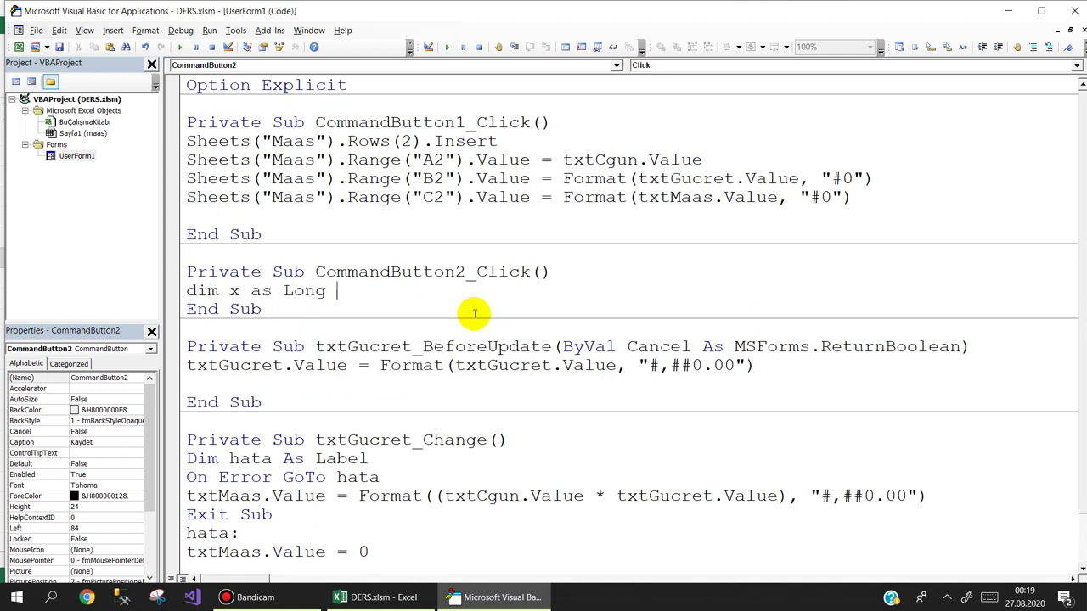
key("Return")
key("Return")
key("Return")
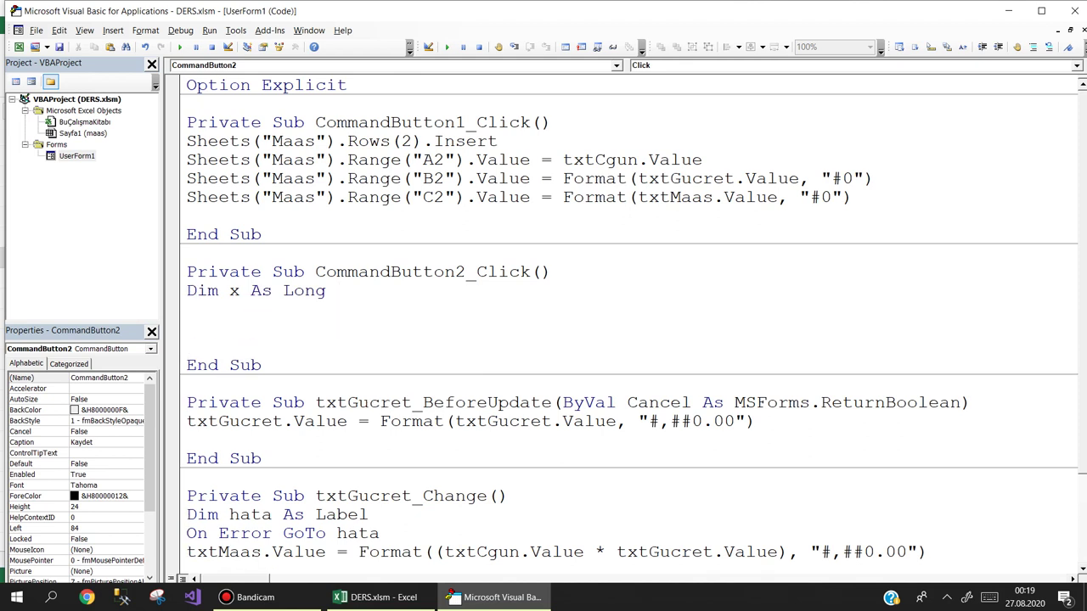
- Add x = Sheets("Maas").Range("A100000").End(xlUp).Row to get the last filled row
type("x=")
type("she")
key("ctrl+space")
type("(")
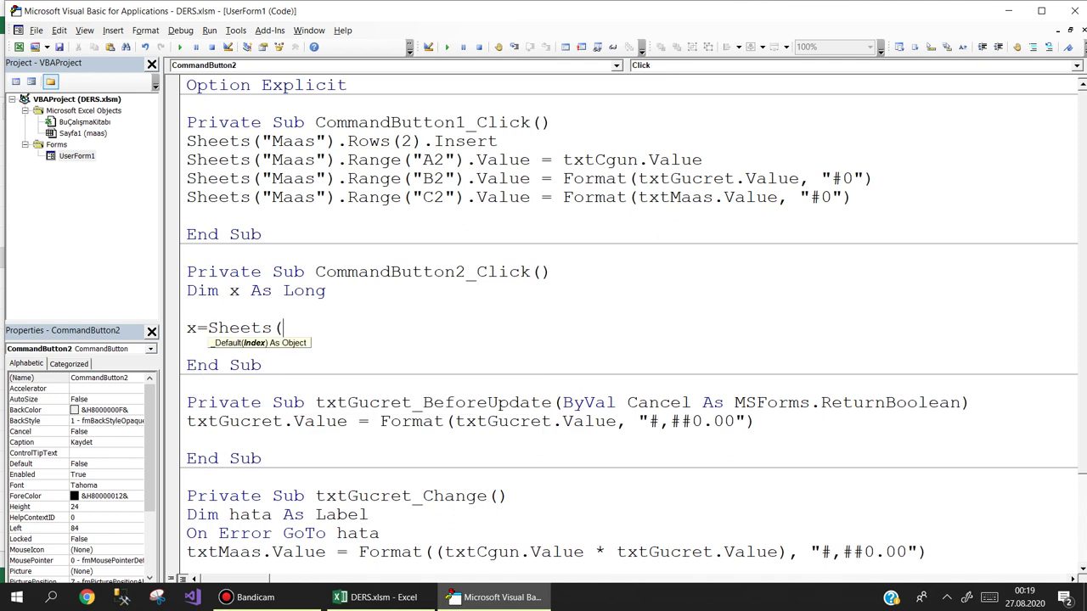
type("\"Maas\"")
type(").")
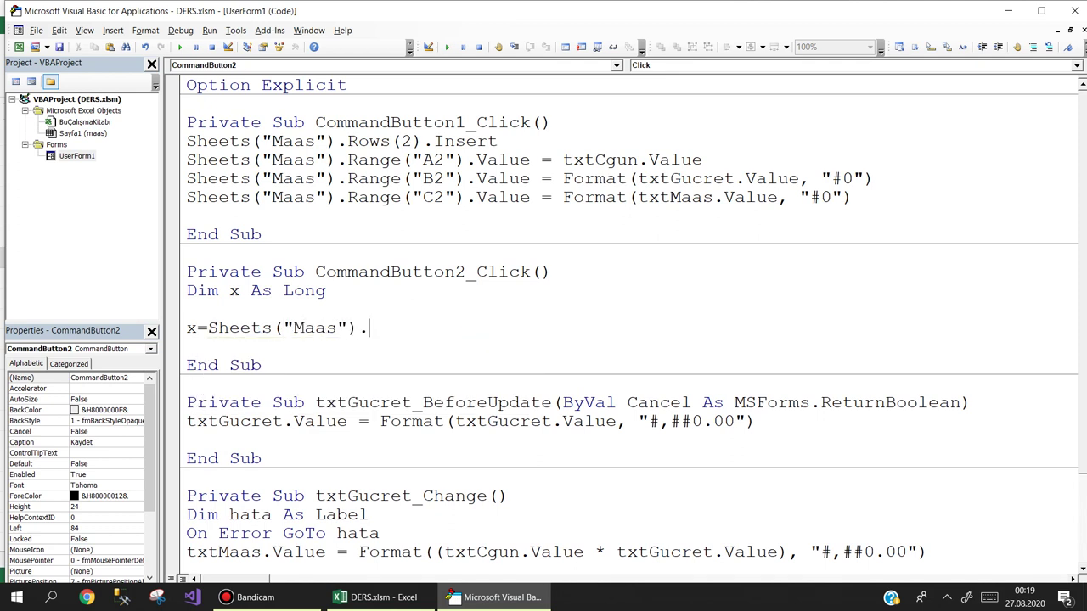
type("range(\"")
type("A1")
type("000")
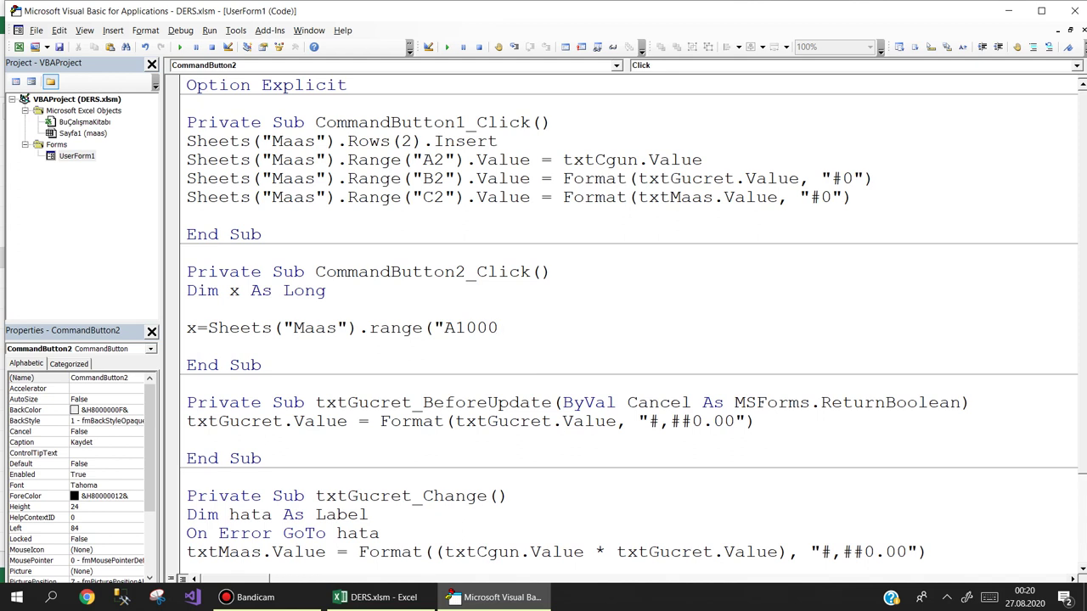
type("00\").")
type("end(")
type("xl")
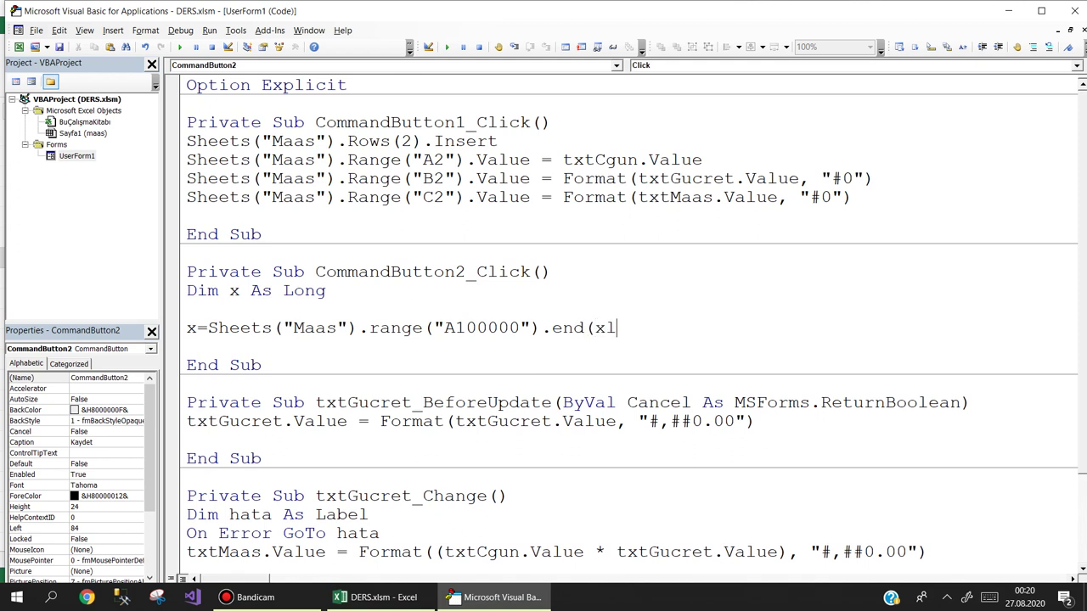
type("up).")
type("row")
key("Return")
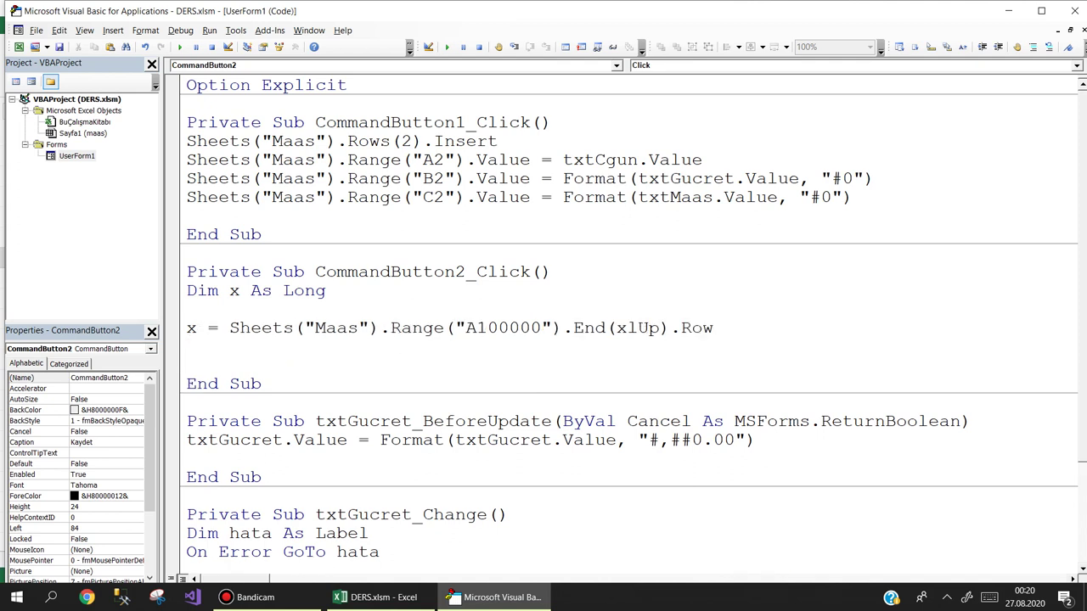
left_click(745, 333)
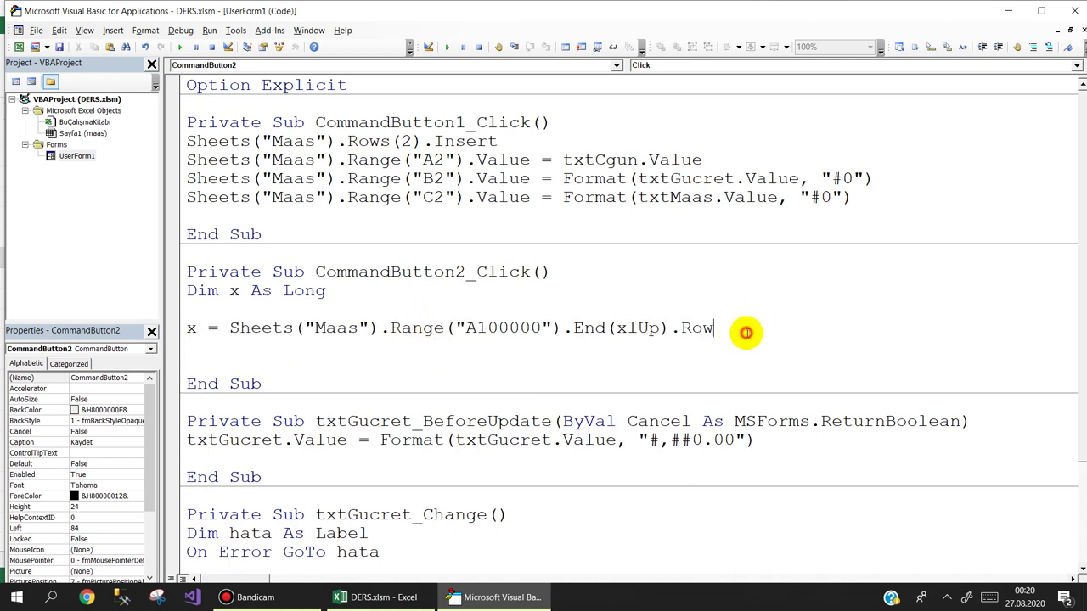
- Comment that line with 'dolu satırı al' and paste the four copied Sheets lines below it
type("'")
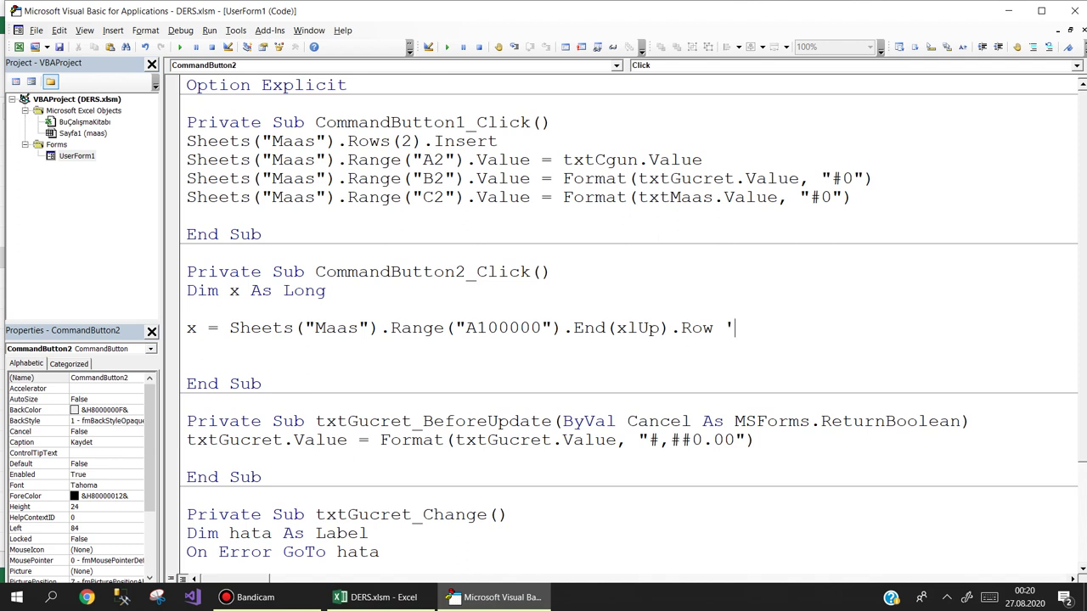
type("dolu s")
type("atırı al")
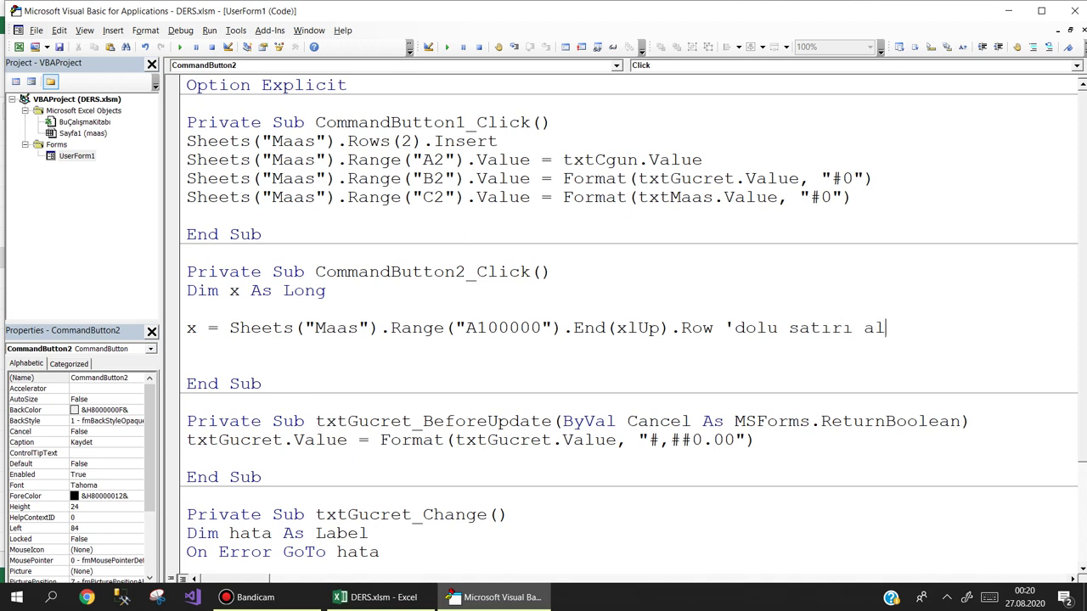
key("Return")
key("Return")
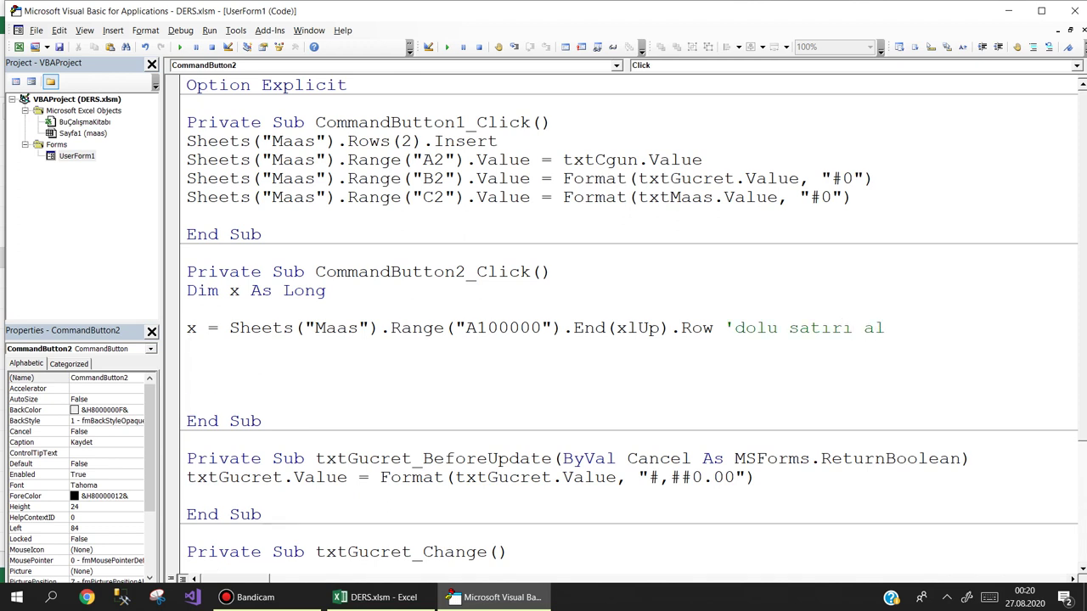
key("ctrl+v")
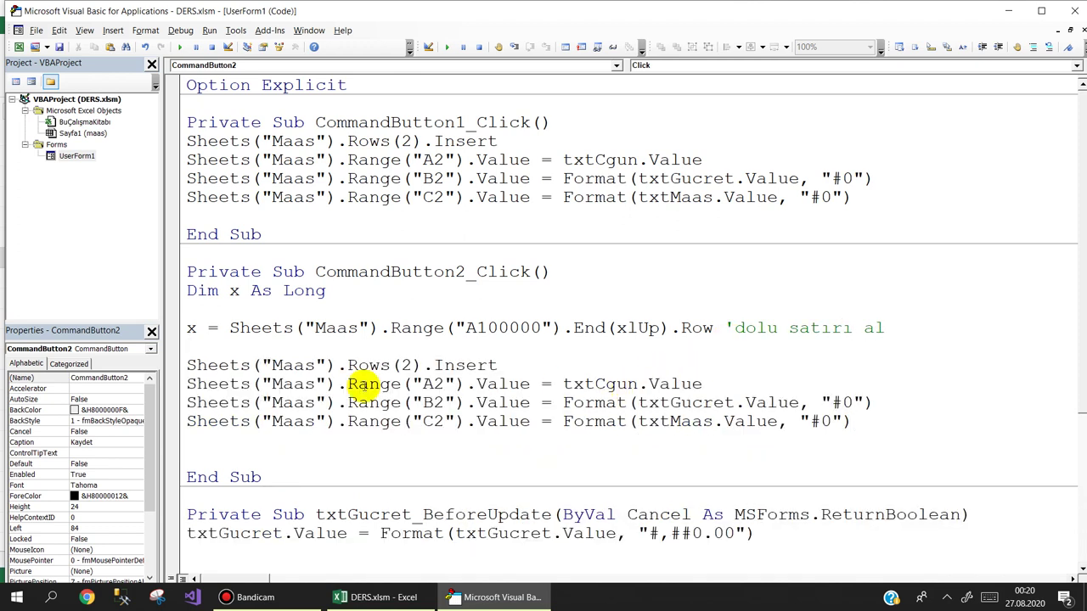
- Delete the Rows(2).Insert line and change the A2 reference to "A" & x + 1
left_click_drag(565, 365, 167, 368)
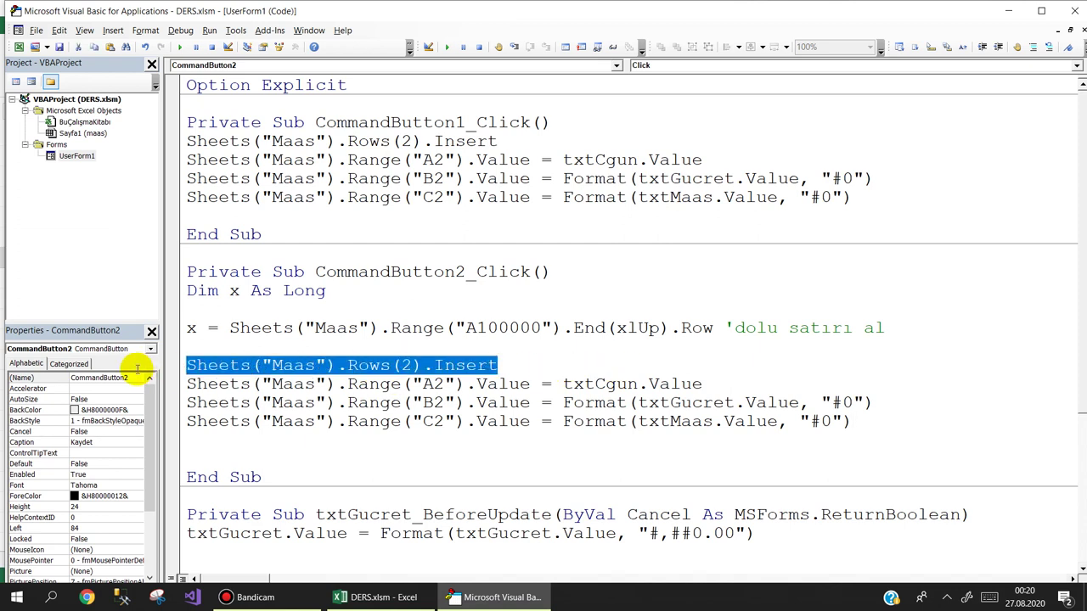
key("Delete")
left_click_drag(434, 384, 444, 384)
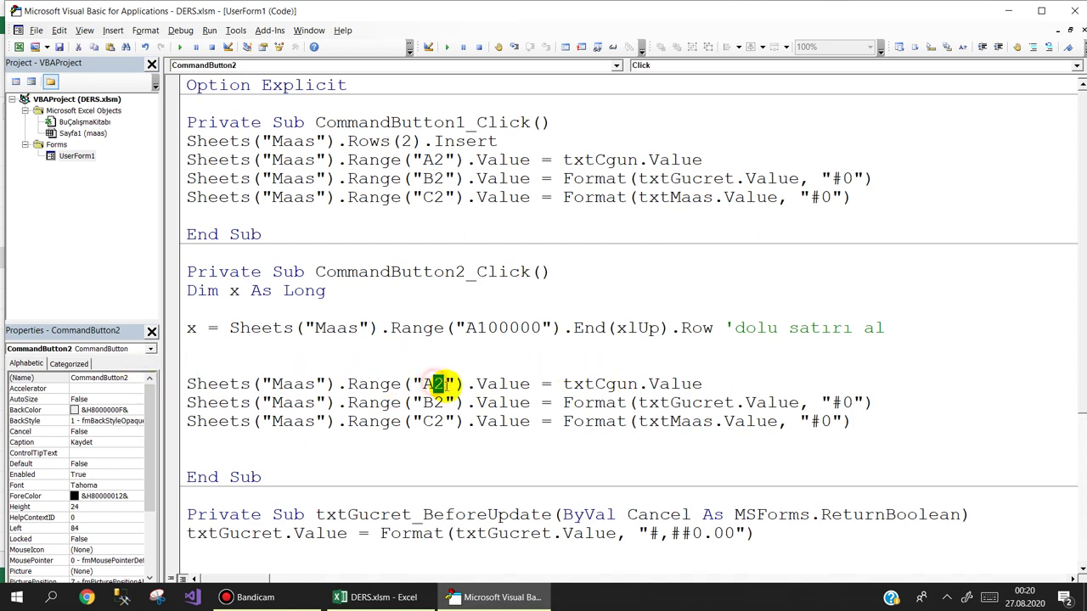
key("Delete")
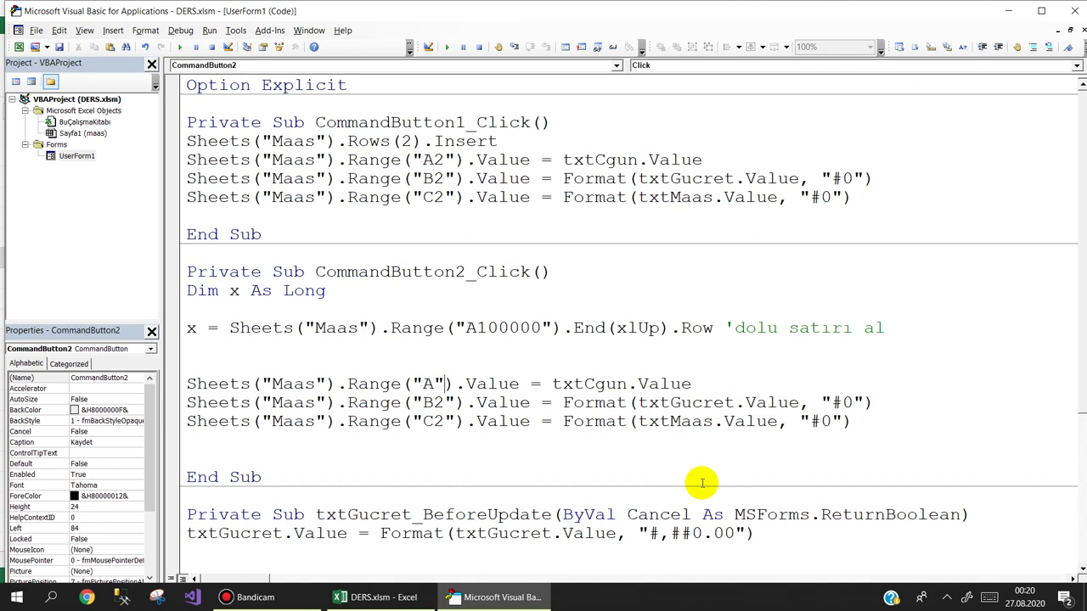
type("+")
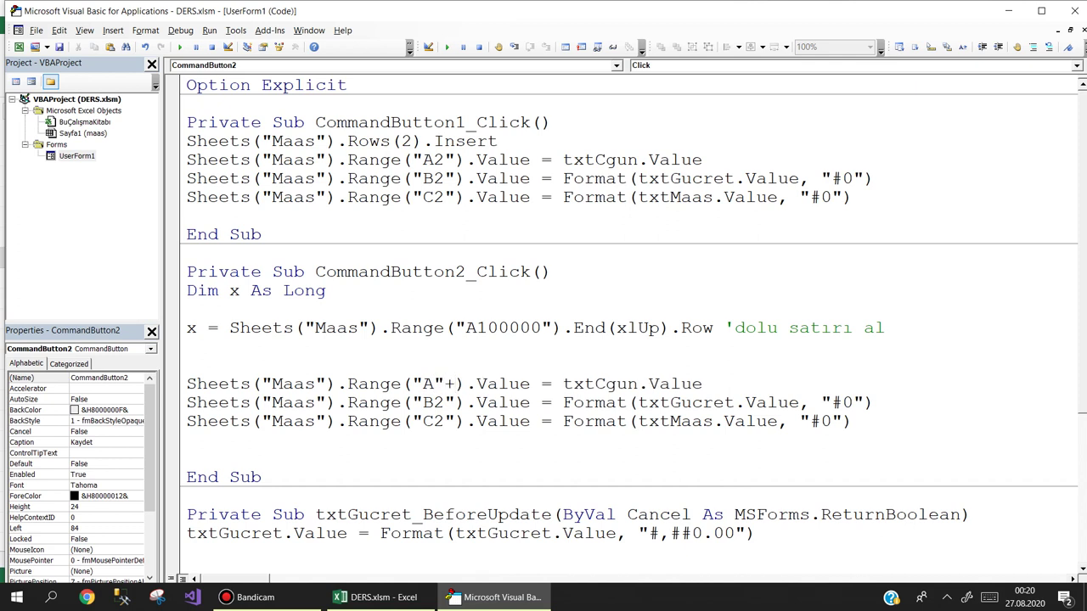
type(",")
key("BackSpace")
key("BackSpace")
type("&")
type("x+1")
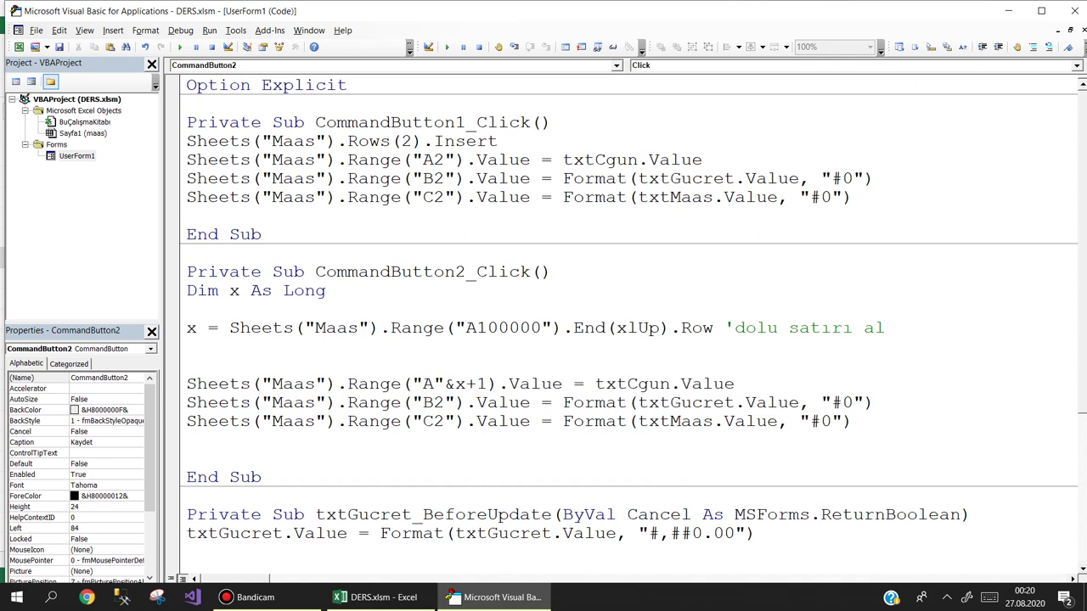
key("Down")
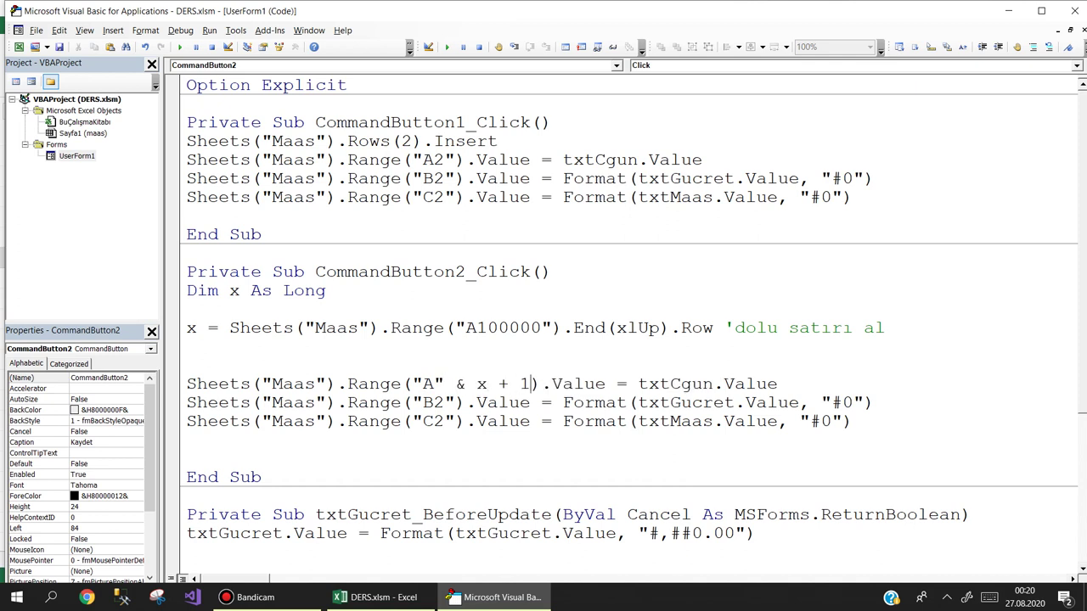
- Change B2 and C2 to "B" & x + 1 and "C" & x + 1, then run the form
left_click_drag(530, 384, 455, 383)
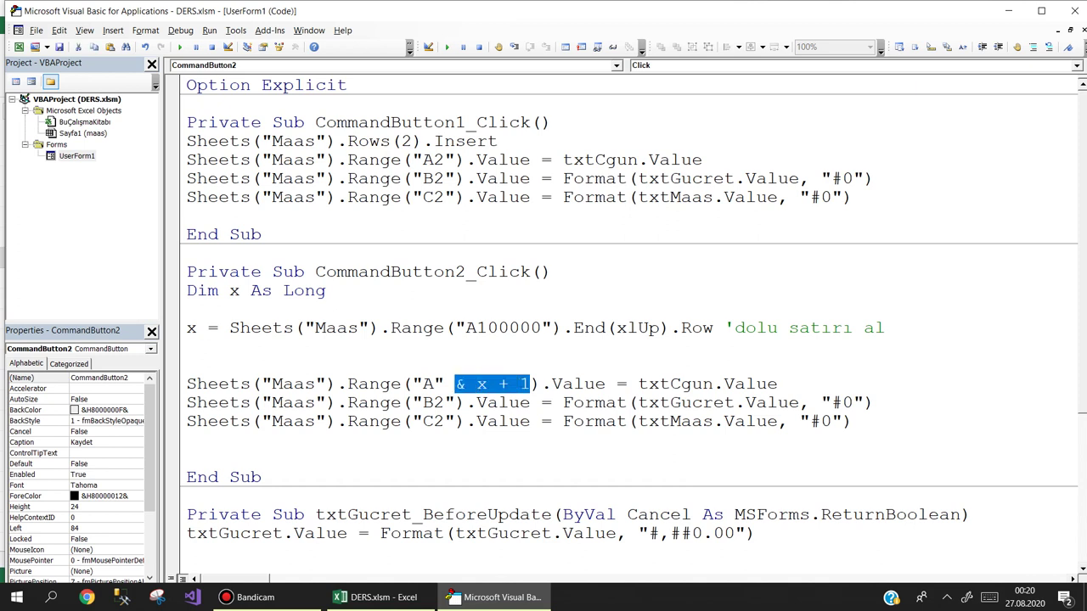
left_click(459, 402)
key("Delete")
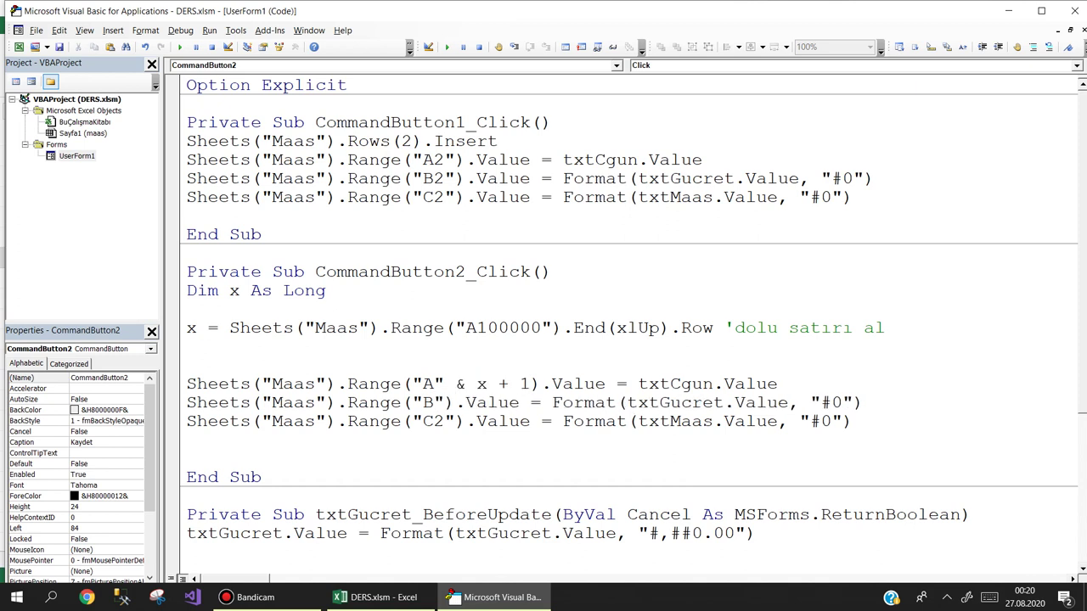
key("Delete")
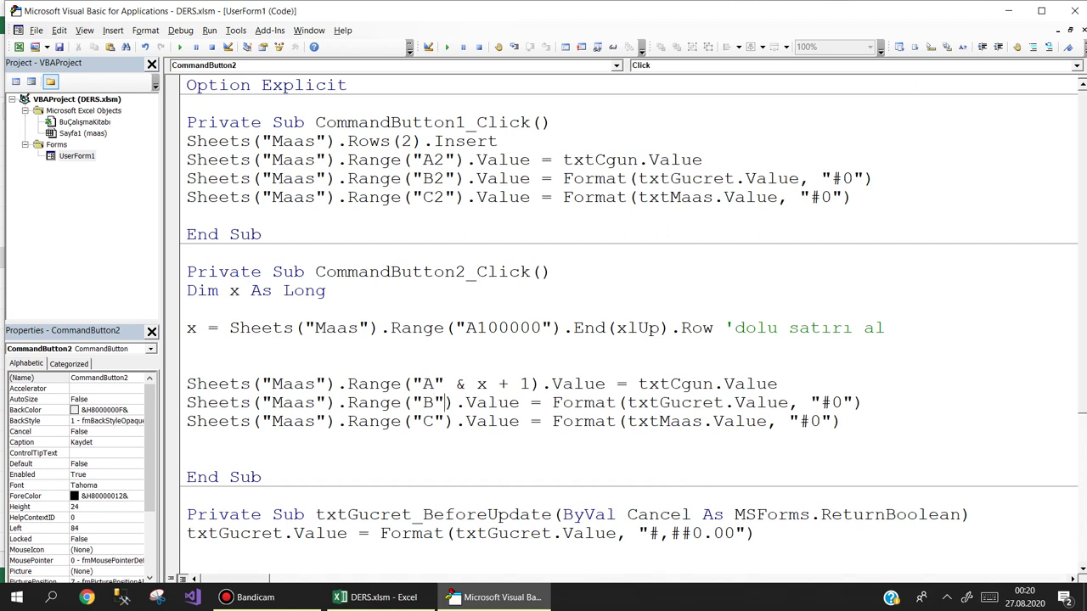
type("& x + 1")
key("Down")
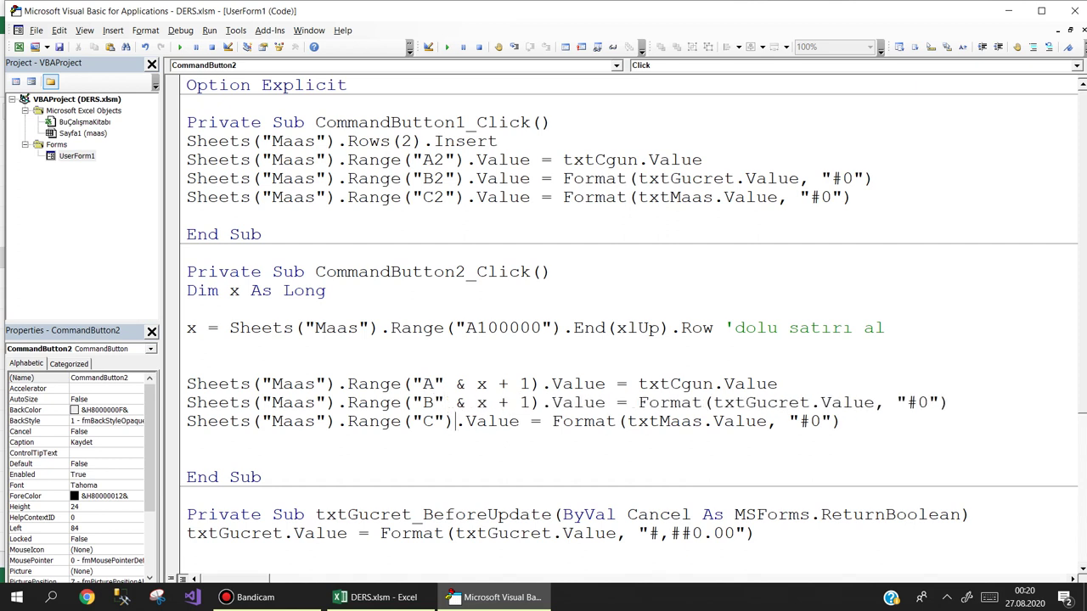
type("& x + 1")
key("Down")
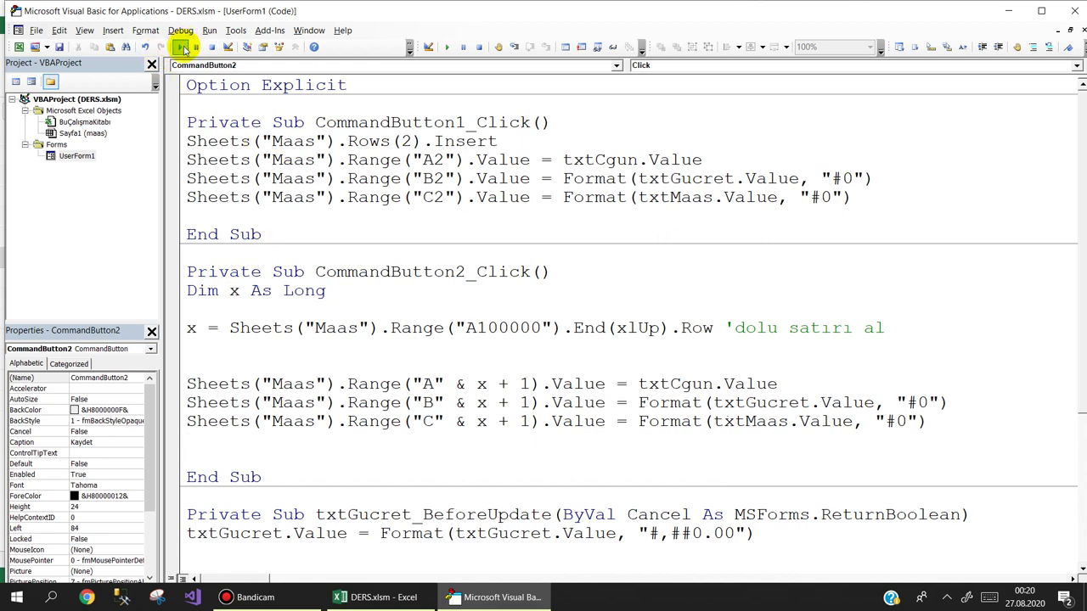
left_click(184, 49)
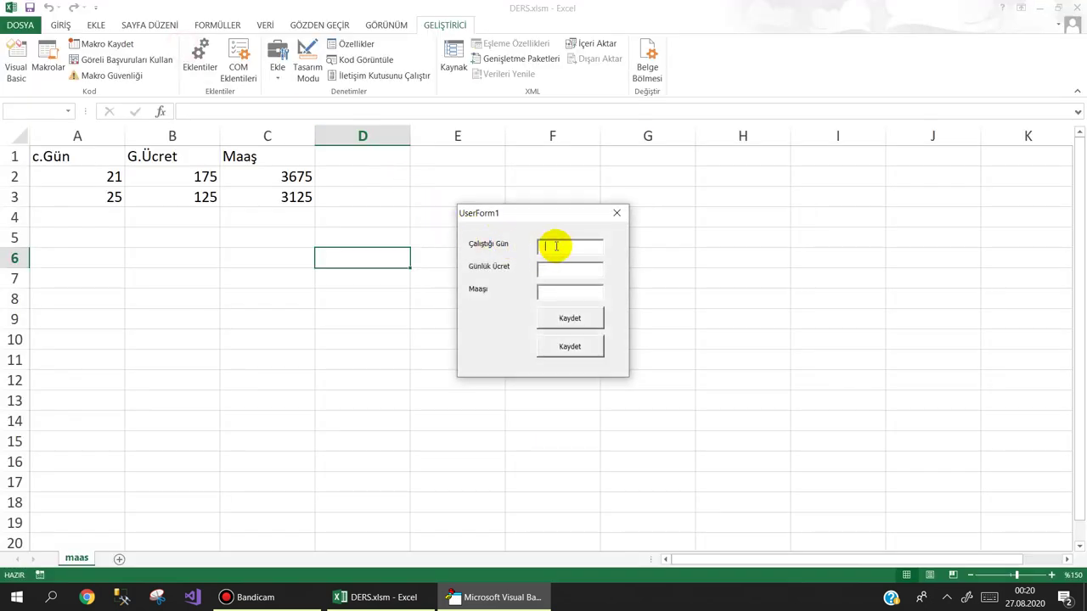
- Enter 23 days and a daily wage of 140, then save via the second Kaydet button
type("23")
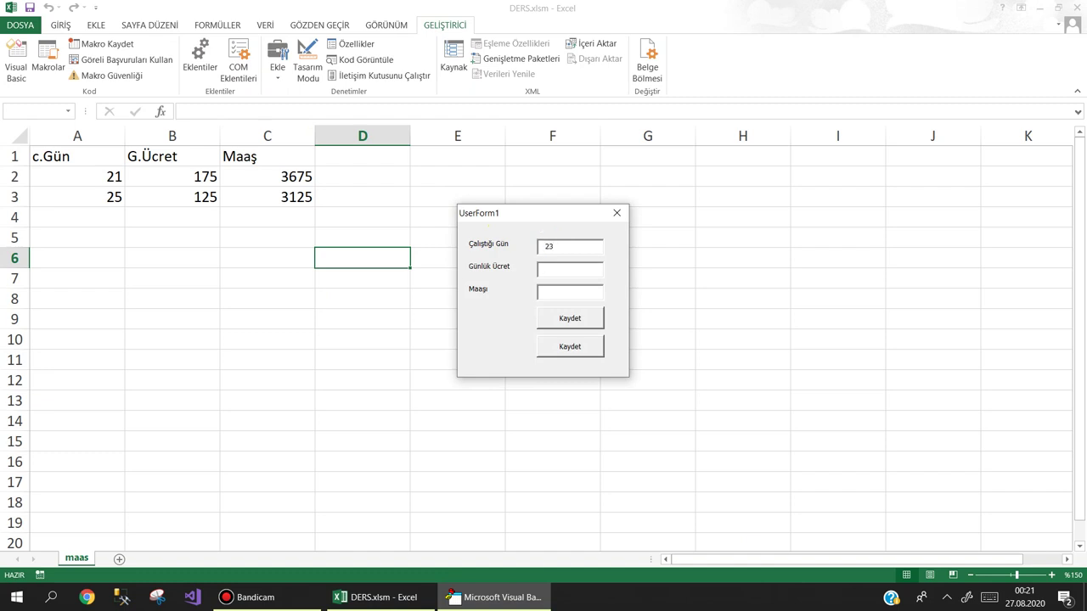
key("Tab")
type("1")
type("40")
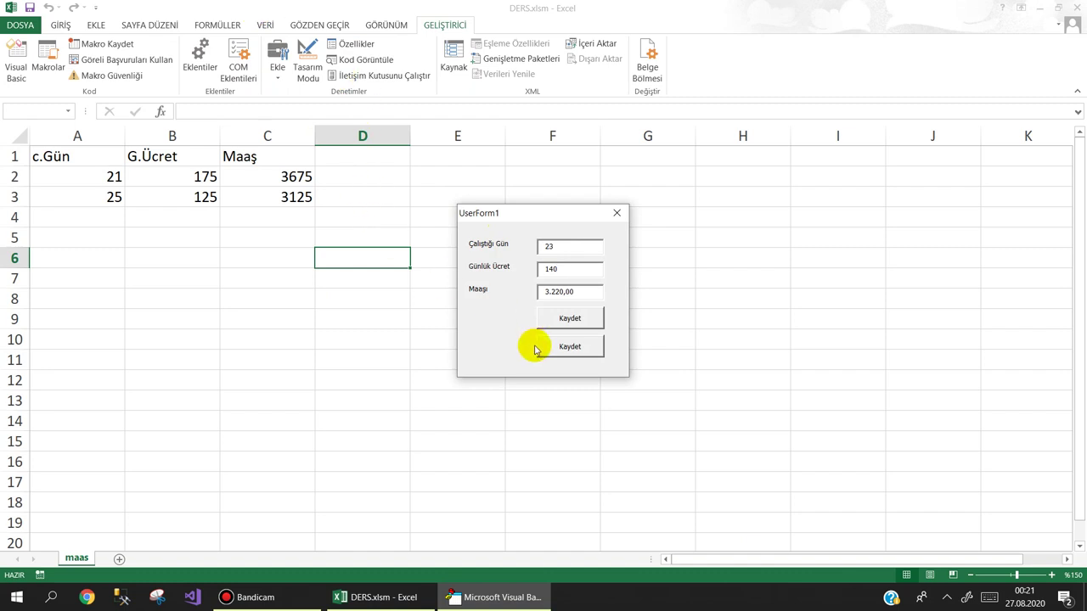
left_click(561, 348)
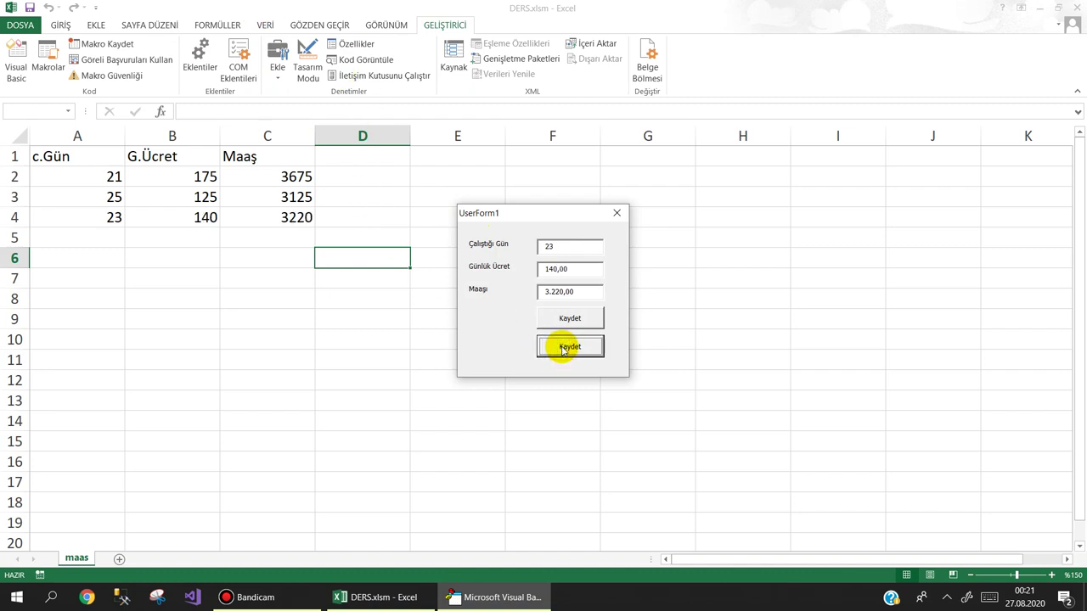
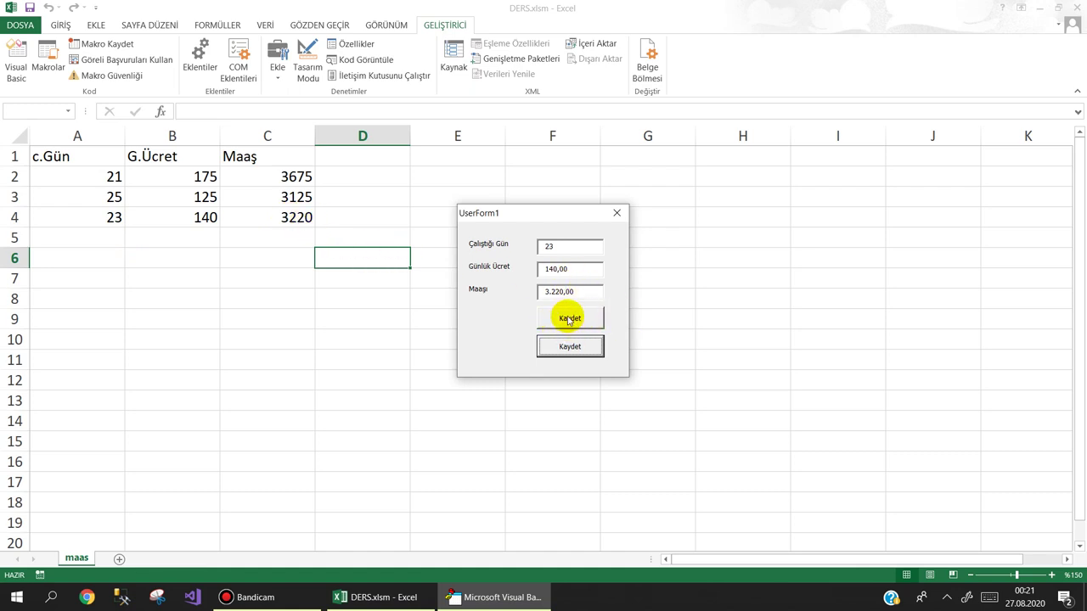
- Save the form's entry as a new row, close the form, and check rows 2 and 5 on the maas sheet
left_click(568, 319)
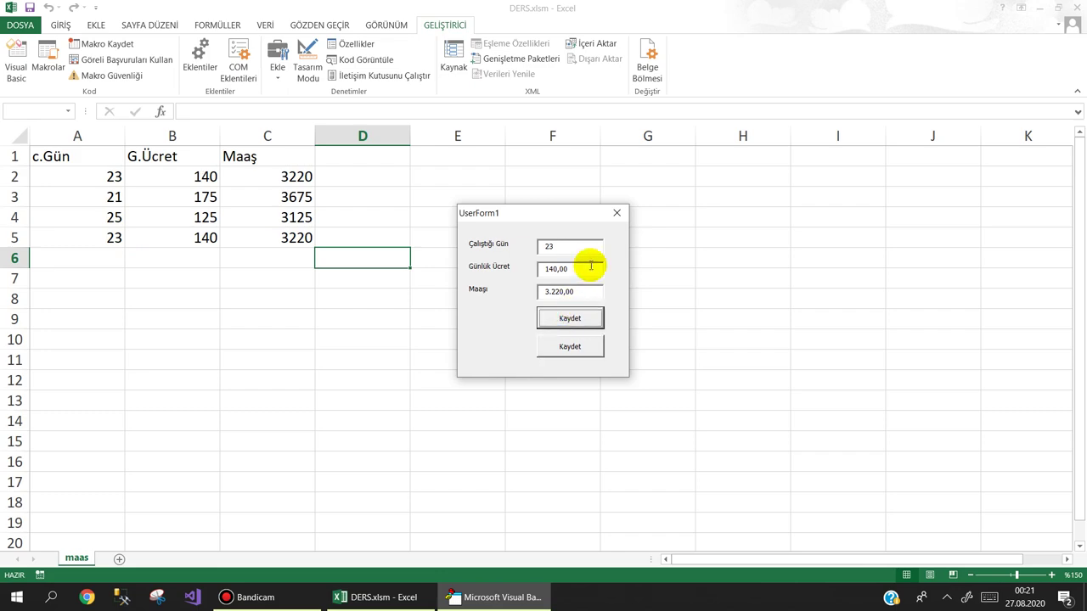
left_click(617, 213)
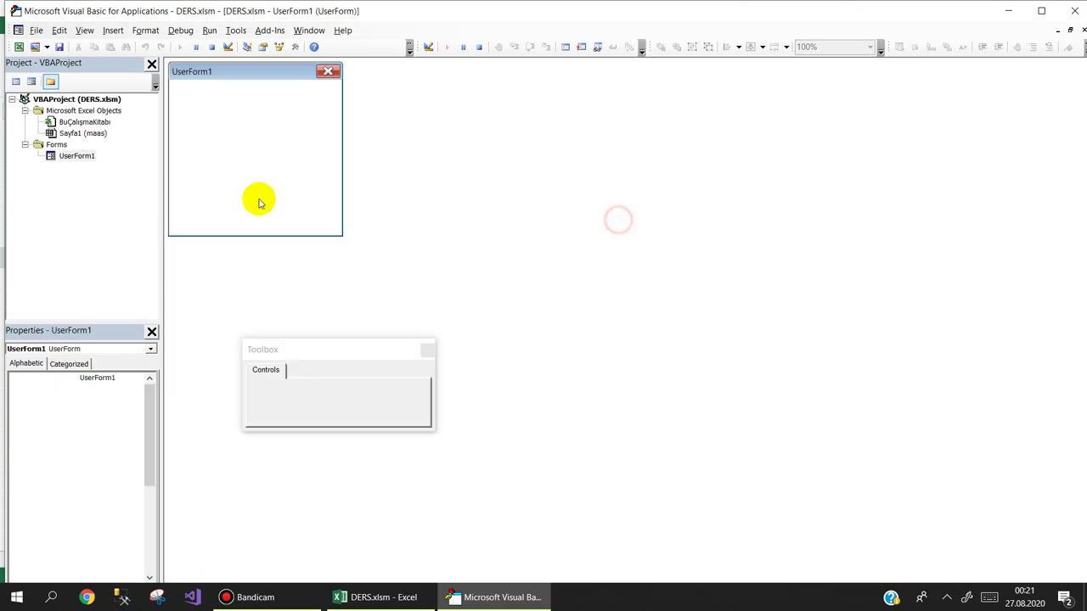
left_click(373, 597)
left_click_drag(104, 179, 289, 177)
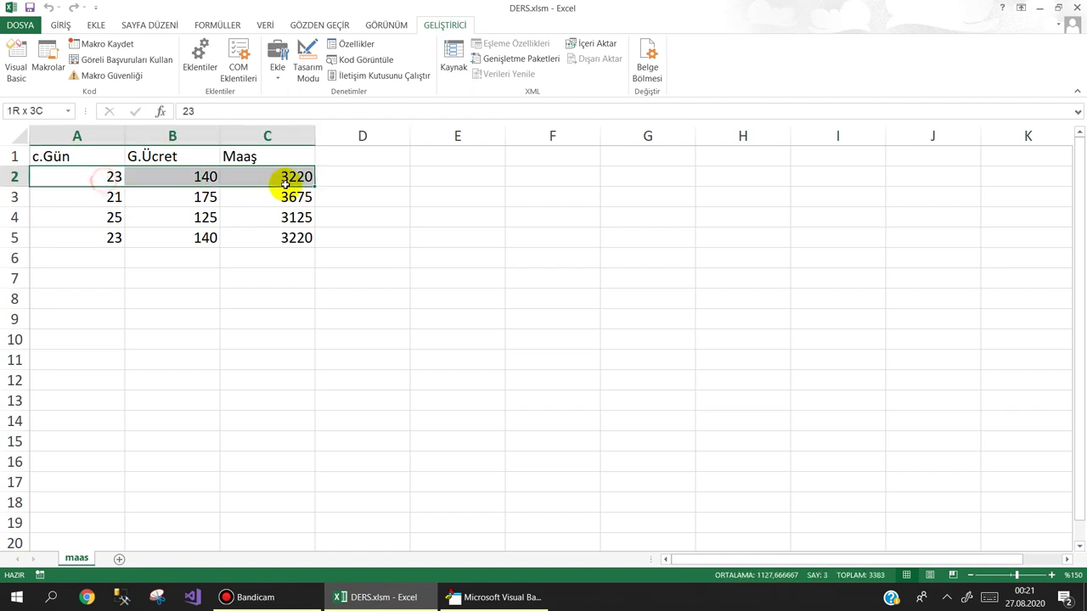
left_click_drag(94, 238, 270, 245)
left_click(482, 598)
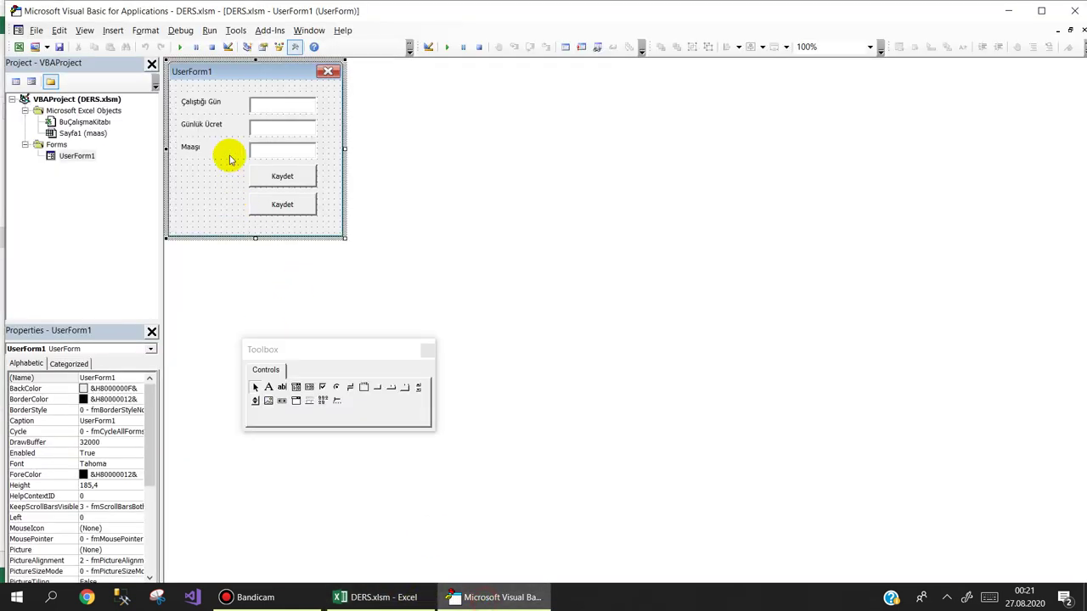
- Rerun the form, save 15 days at 300 per day with both Kaydet buttons, then close it
left_click(179, 46)
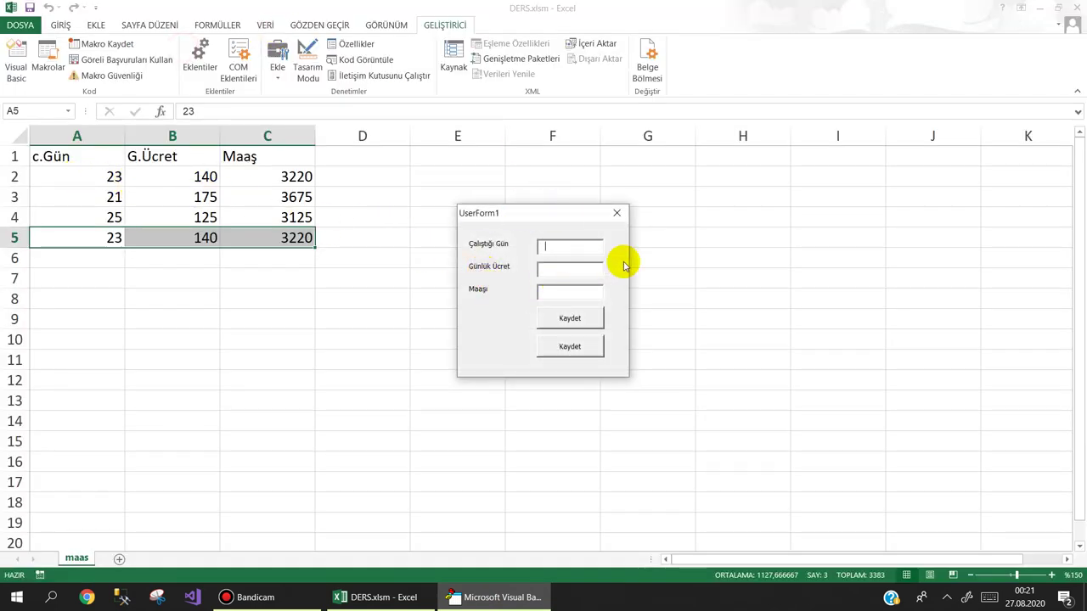
type("15")
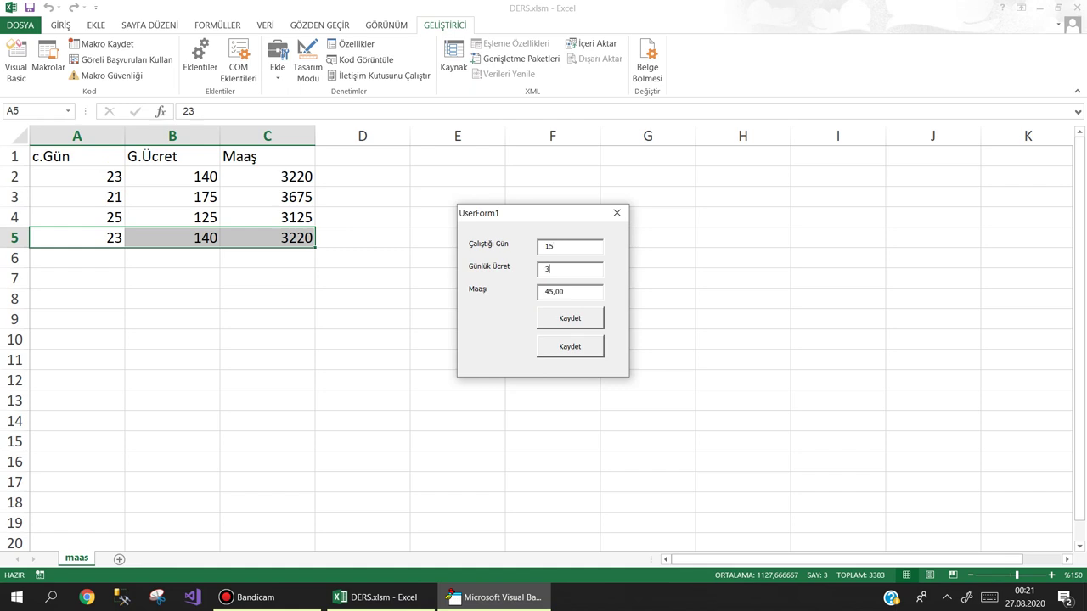
type("00")
key("Tab")
key("Tab")
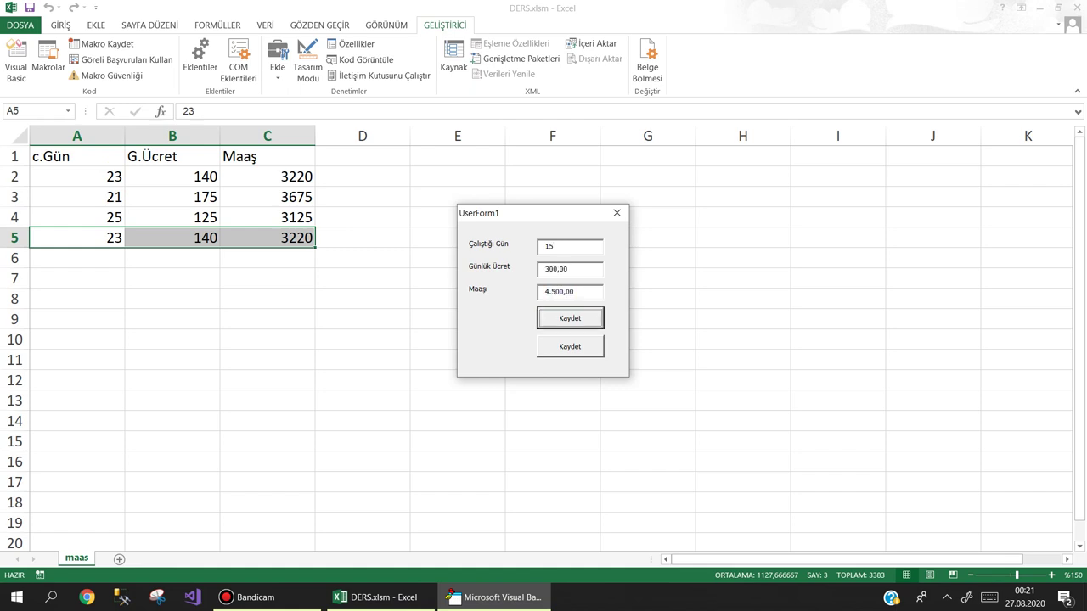
key("Return")
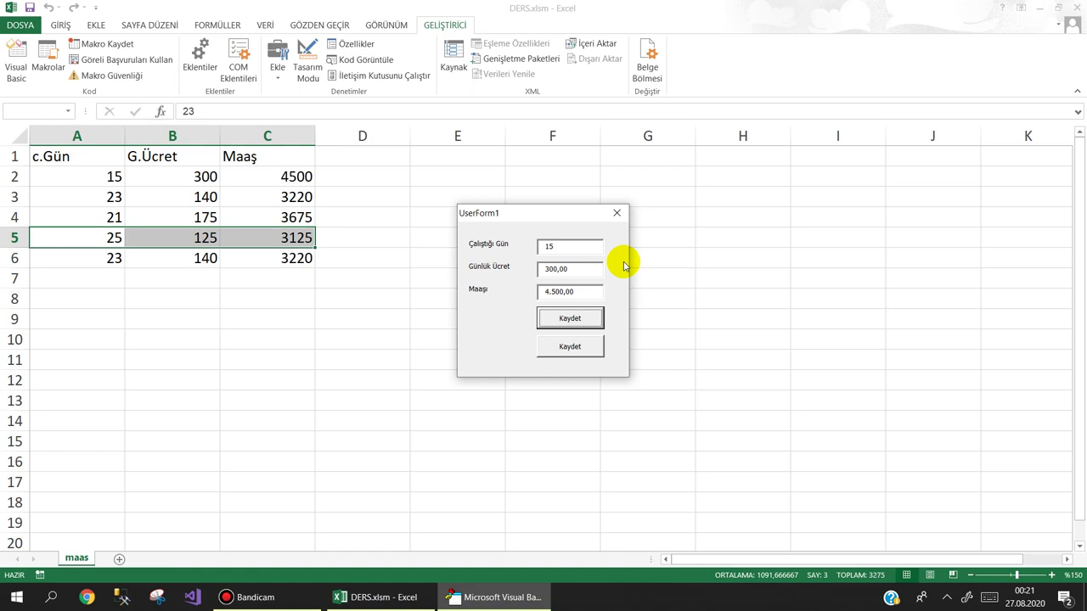
left_click(577, 351)
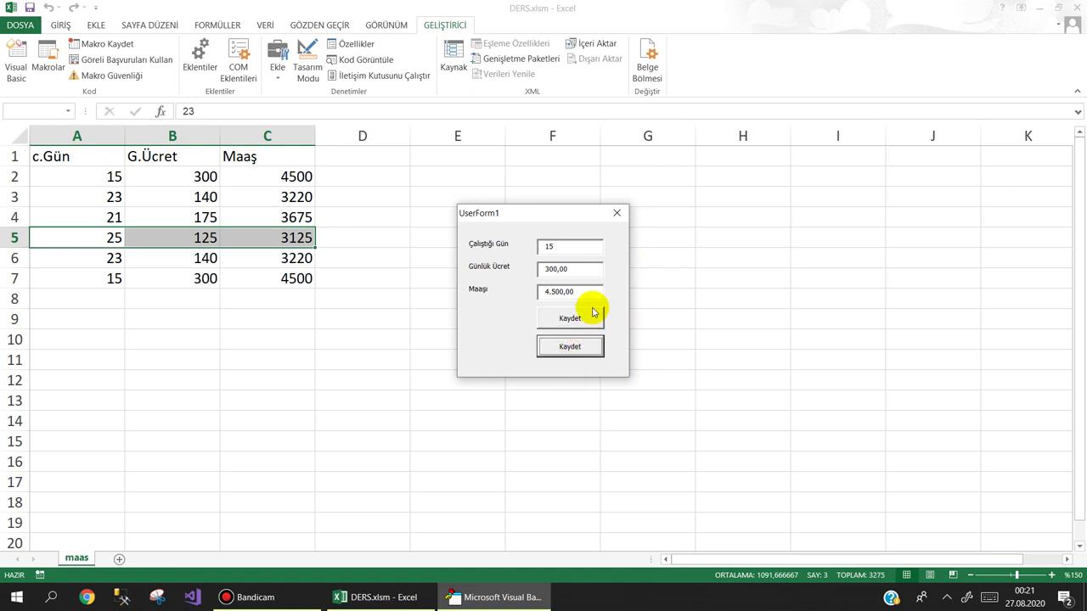
left_click(616, 213)
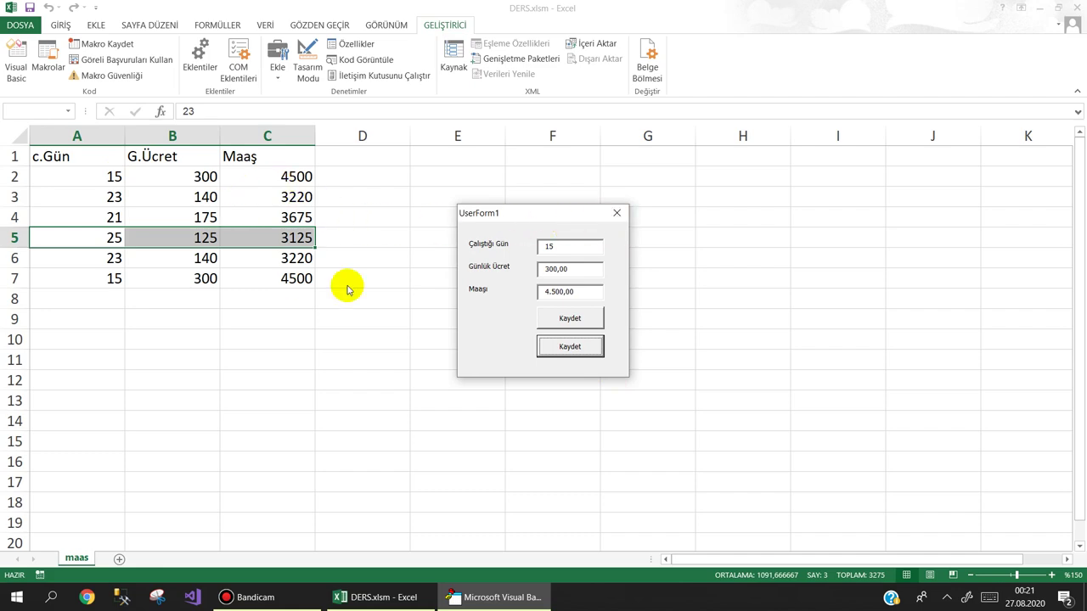
left_click(618, 213)
left_click(214, 194)
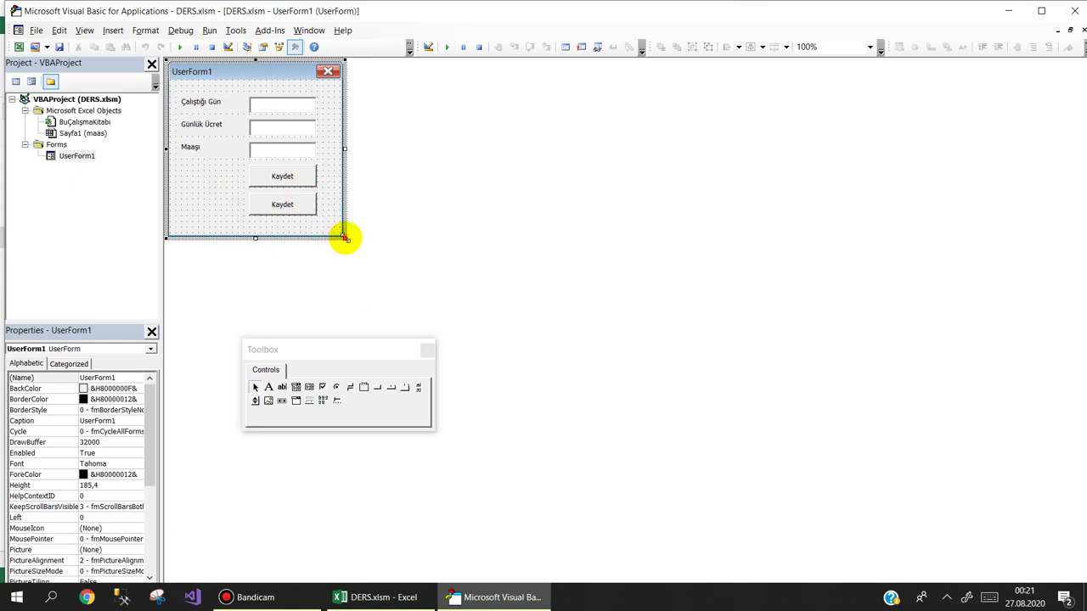
- Widen UserForm1, add a 'çağır' button at its top-right, and move the editor down to reveal the sheet
left_click_drag(343, 240, 440, 227)
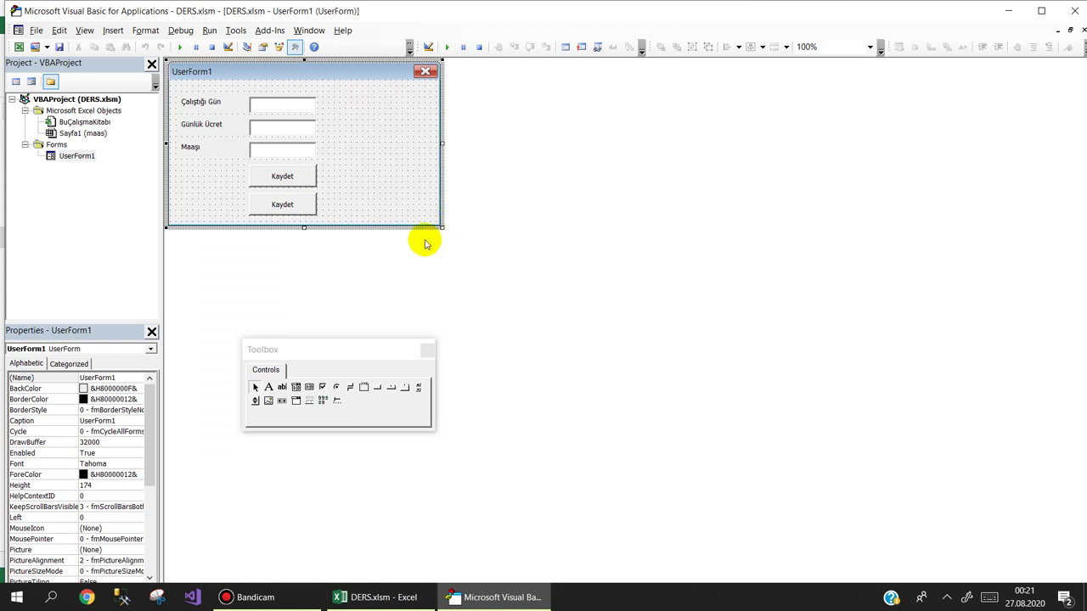
left_click(379, 388)
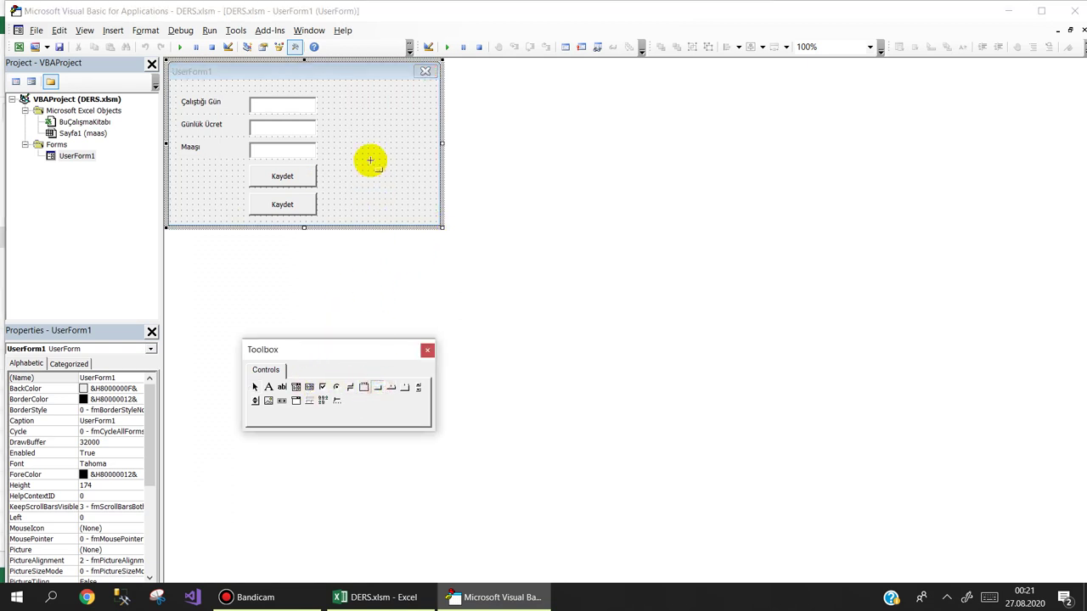
left_click(349, 97)
left_click(399, 112)
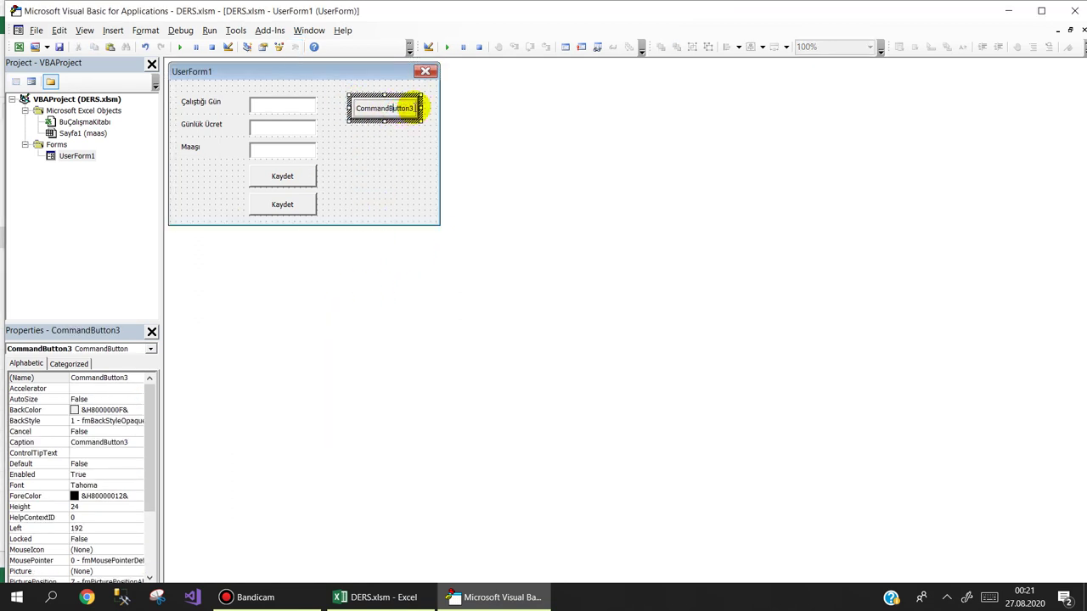
type("çağır")
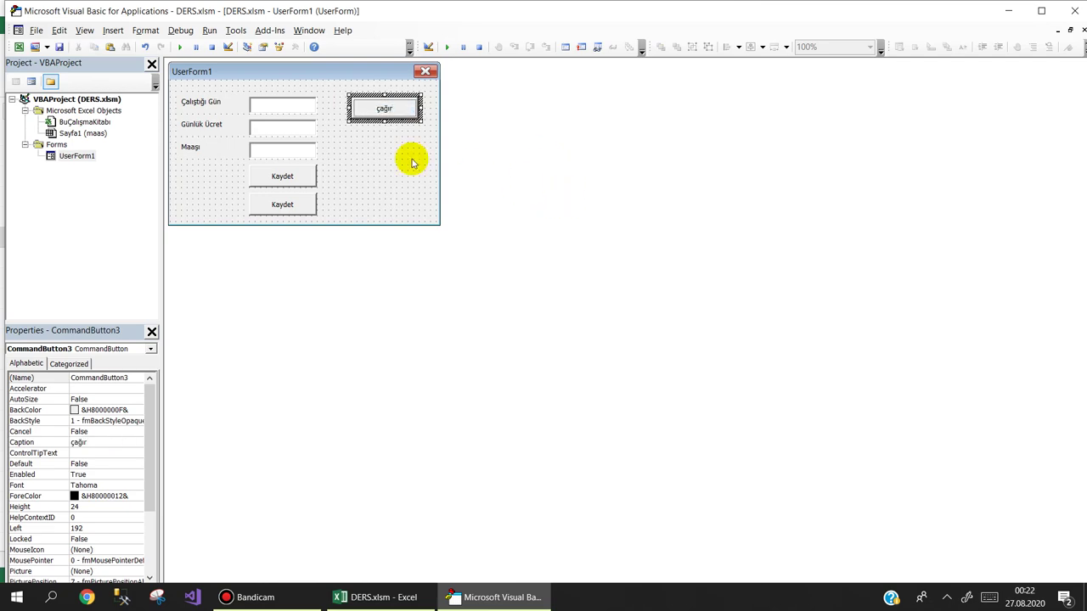
left_click(391, 150)
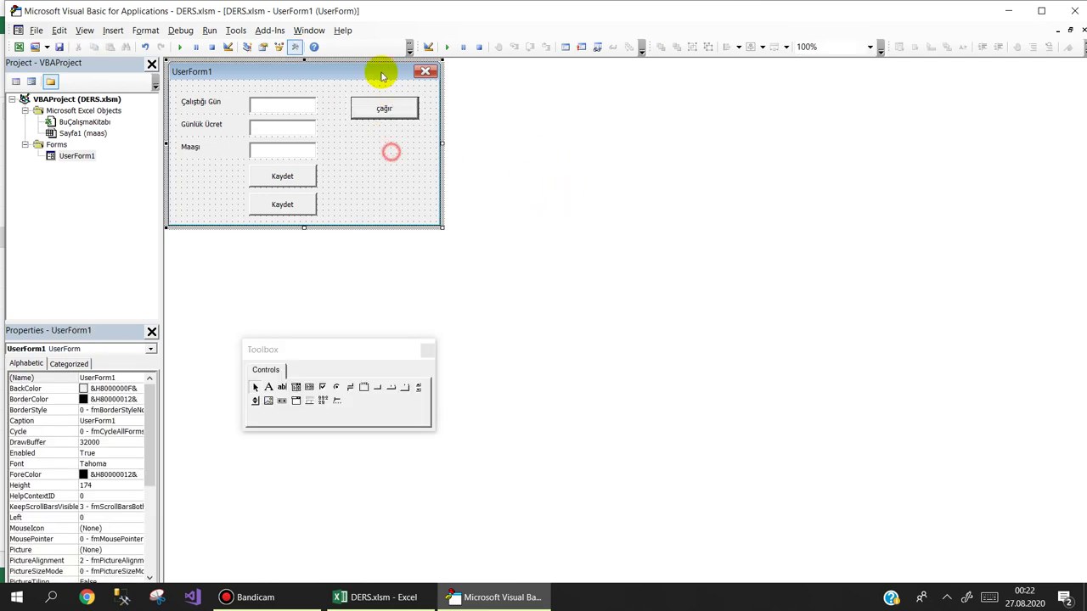
double_click(397, 11)
left_click_drag(507, 80, 488, 247)
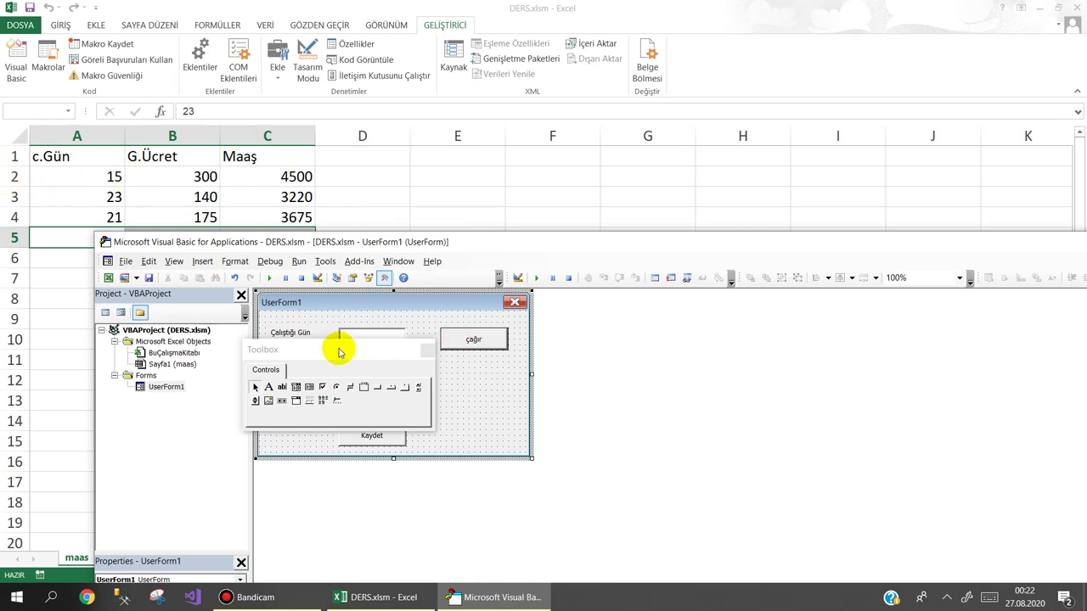
- In the çağır Click code, set txtCgun's value from Sheets("Maas") cell A2
left_click_drag(355, 350, 739, 328)
left_click_drag(646, 247, 891, 124)
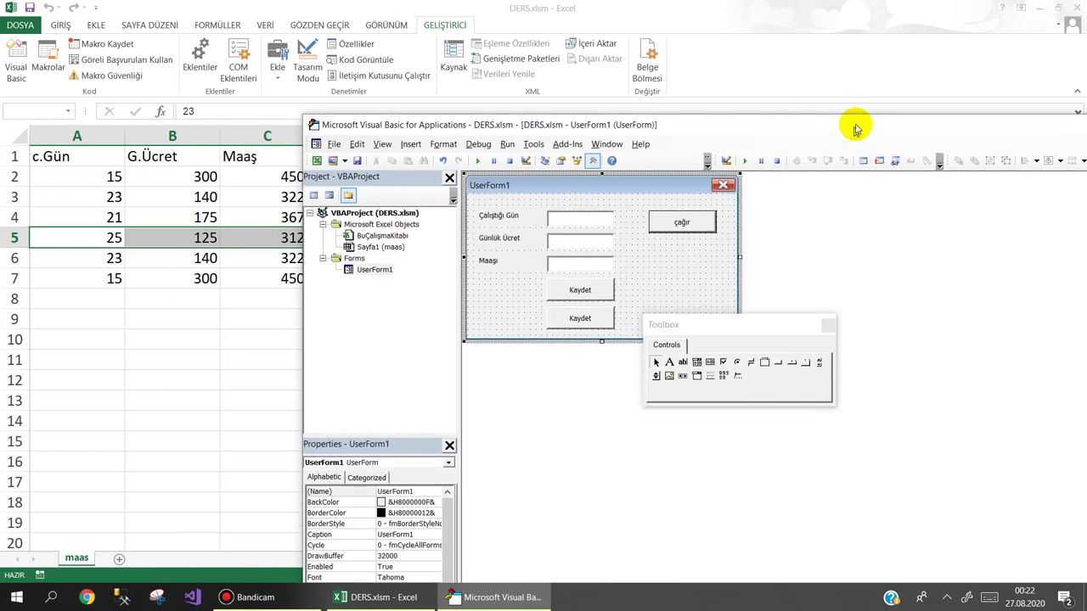
double_click(719, 218)
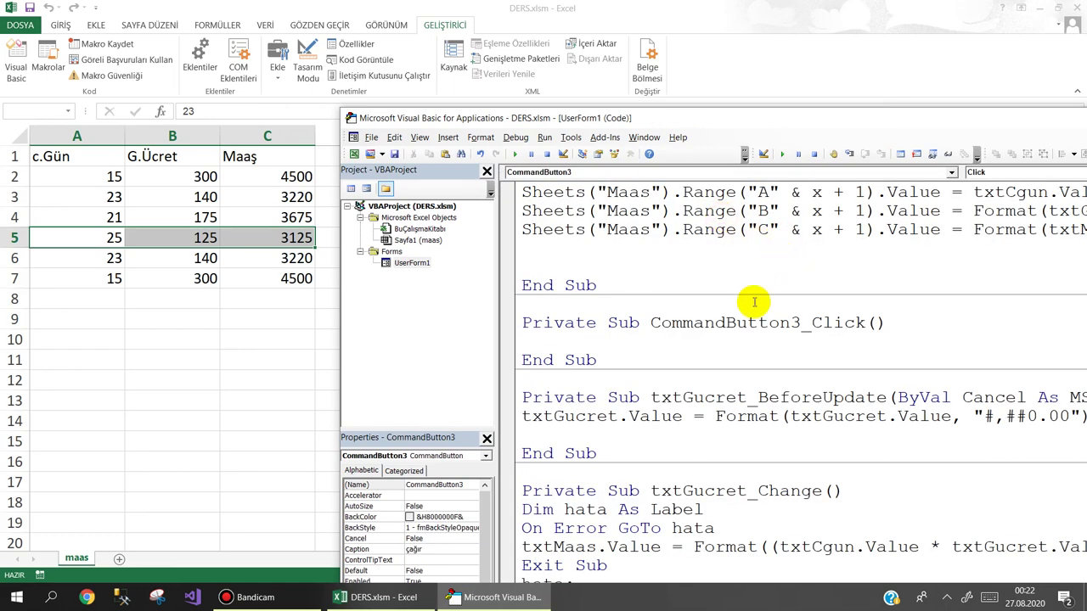
type("txt")
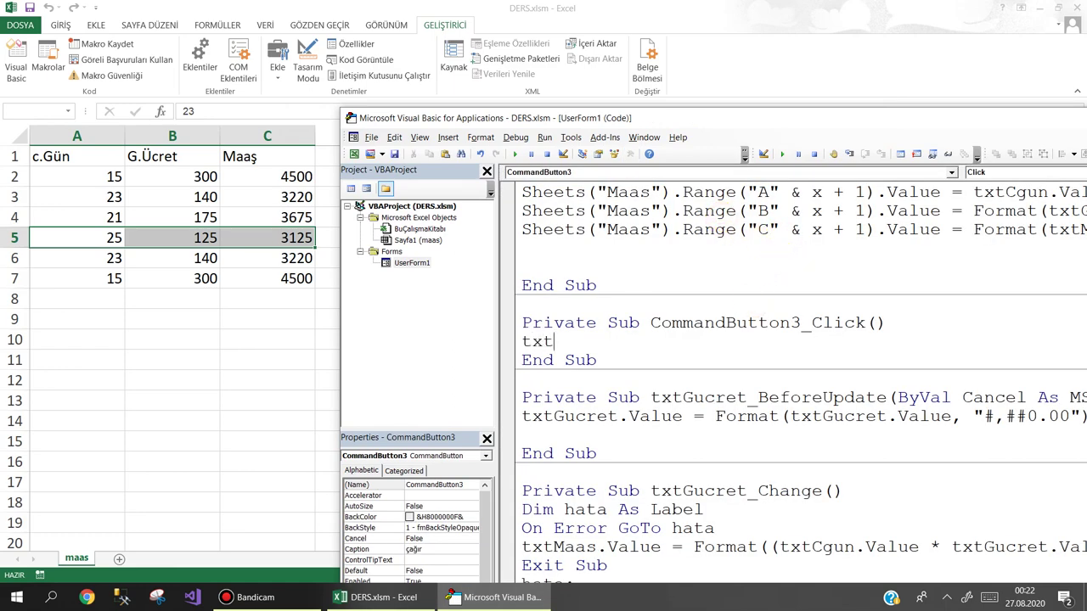
type("Cgun.v")
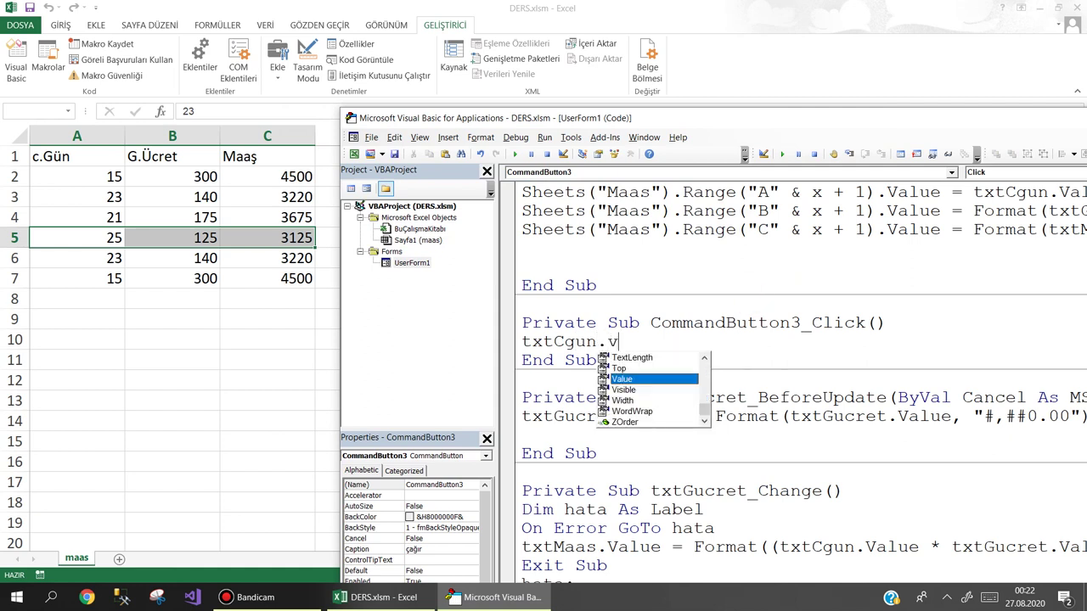
type("=she")
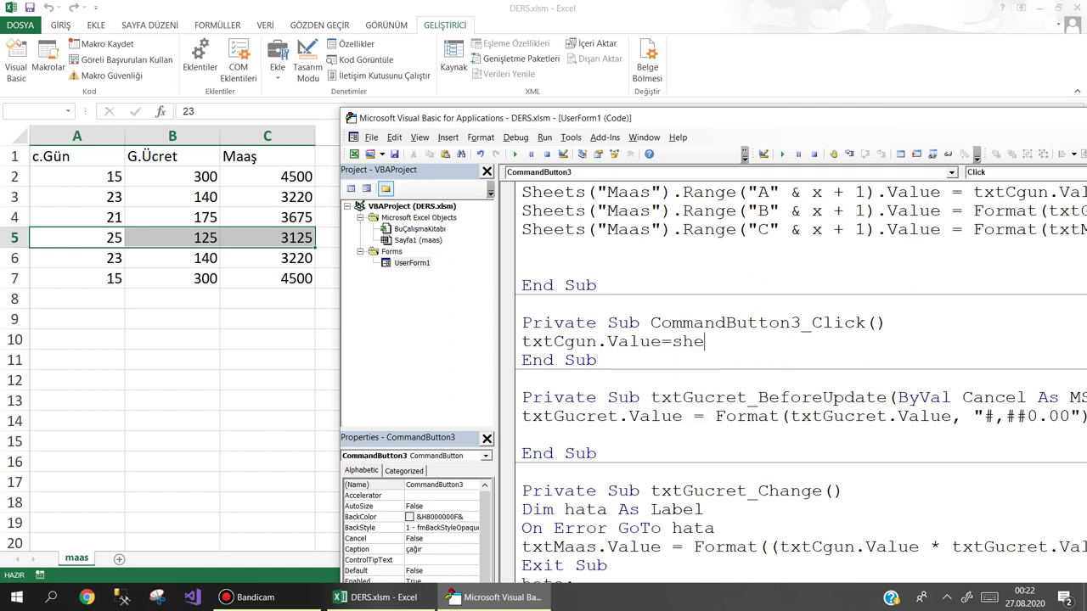
key("ctrl+space")
type("(")
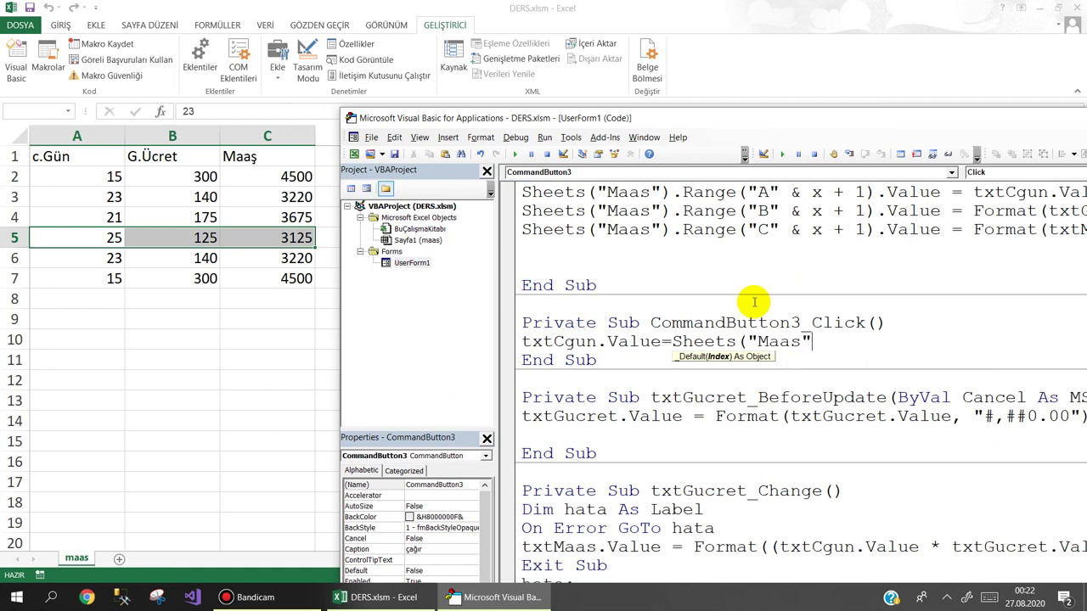
type(").range(\"A2\").value")
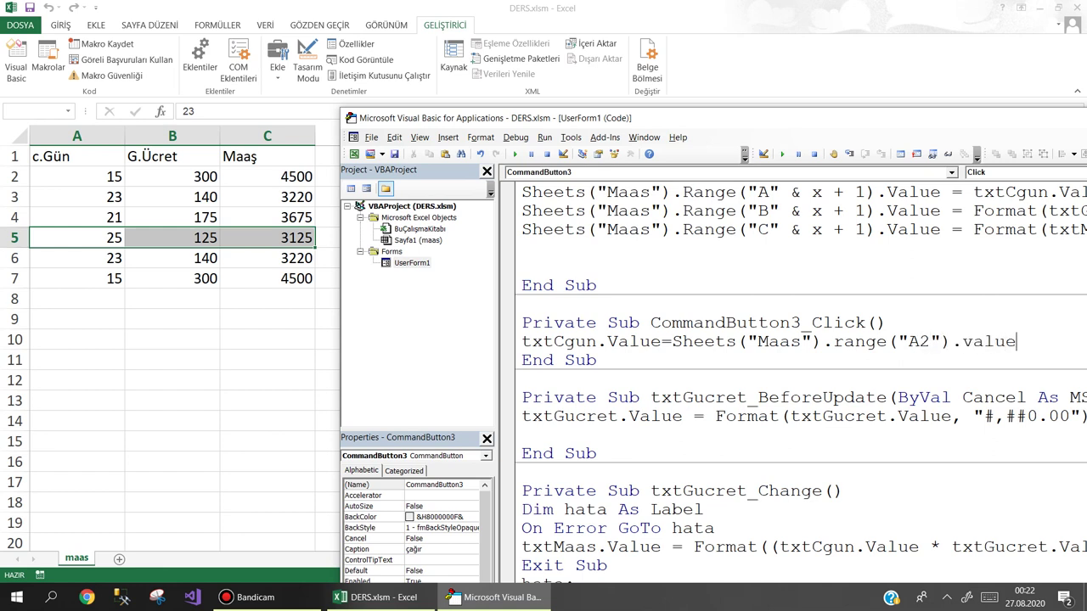
key("Return")
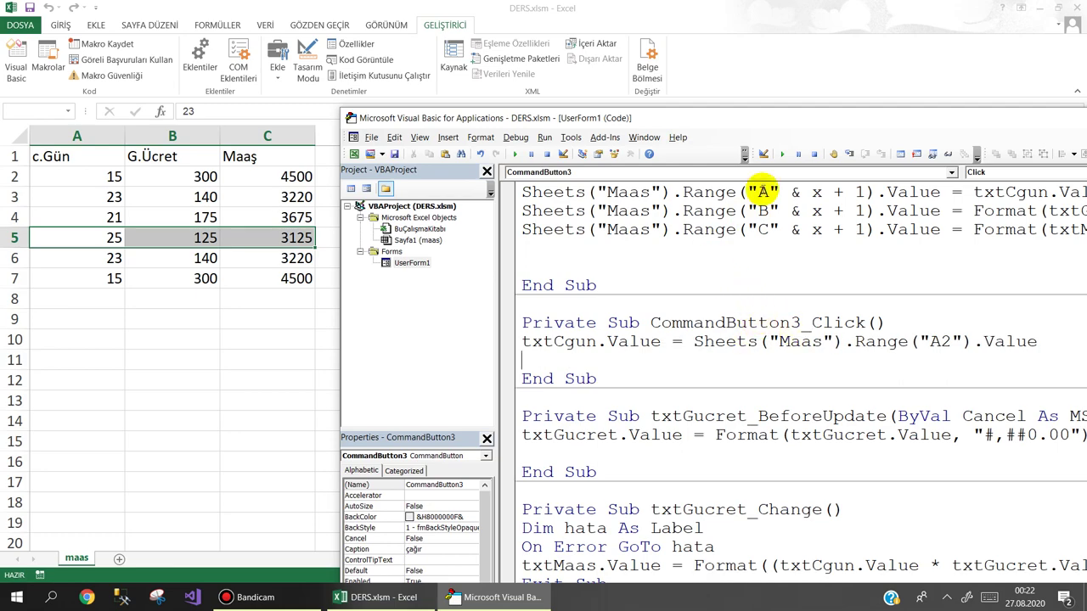
- Wrap the txtCgun assignment in Format with the '#,##0.00' pattern
left_click_drag(752, 129, 499, 87)
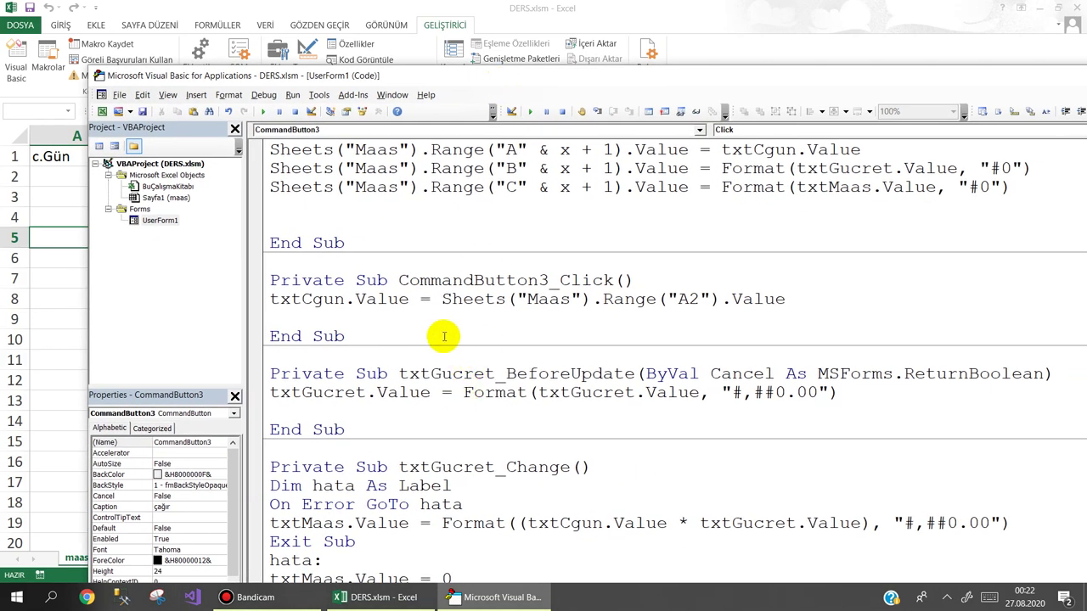
left_click(431, 299)
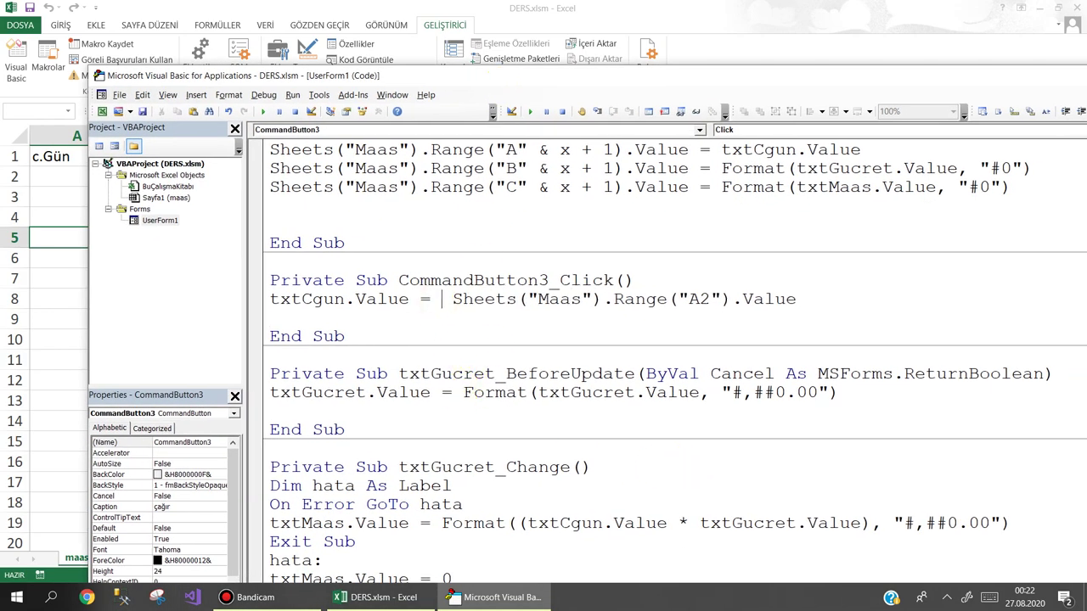
type("format")
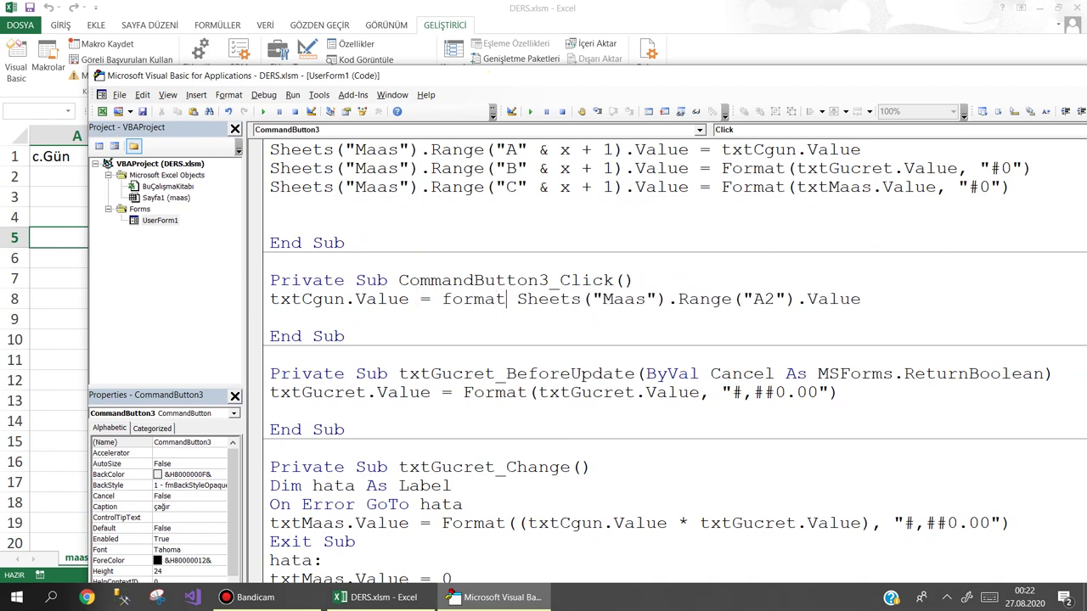
type("(")
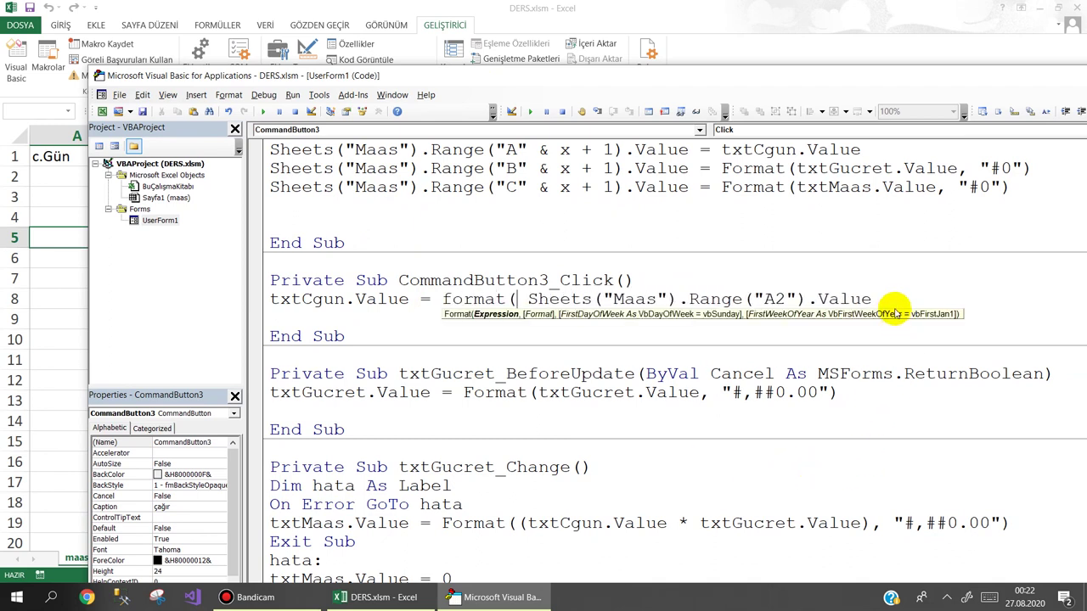
left_click(939, 304)
type(",\"#,##0.00")
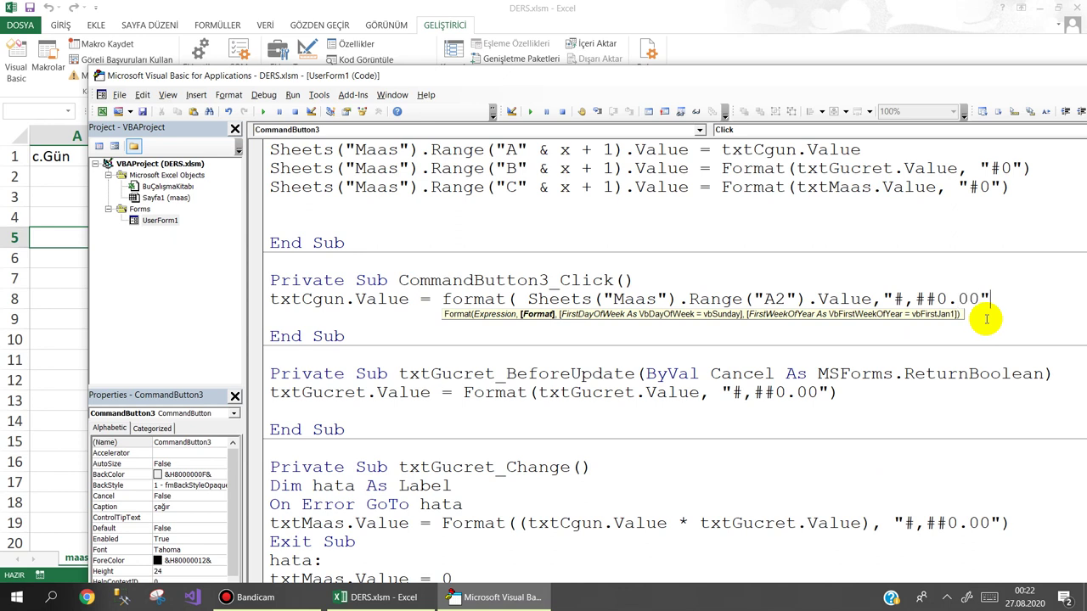
type(")")
key("Return")
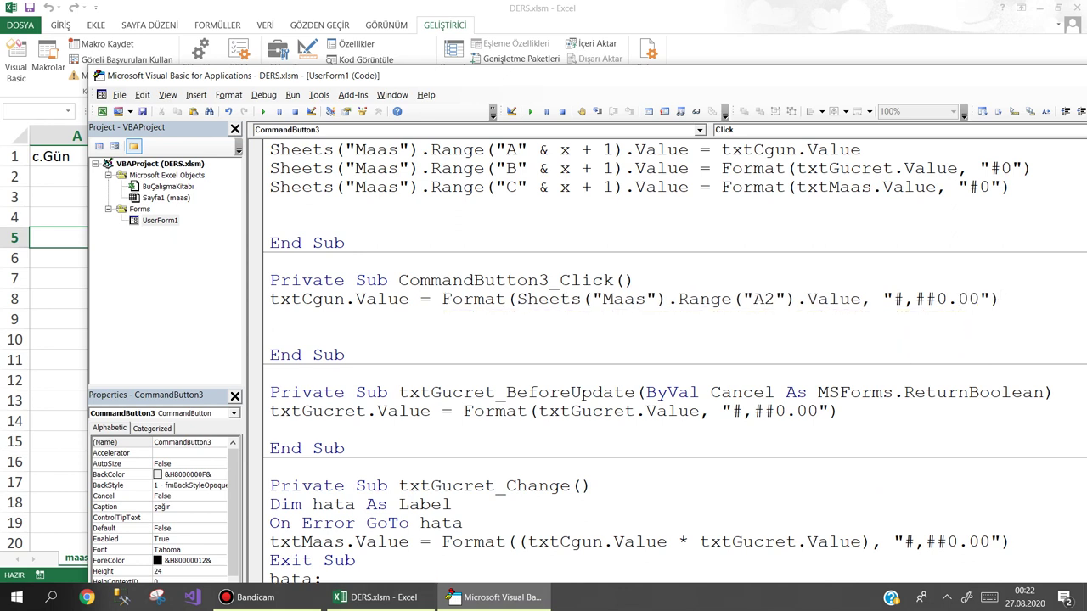
- Duplicate the txtCgun line and retarget the second copy to txtGucret
key("shift+Up")
key("ctrl+x")
key("ctrl+v")
key("ctrl+v")
key("ctrl+v")
key("ctrl+shift+Right")
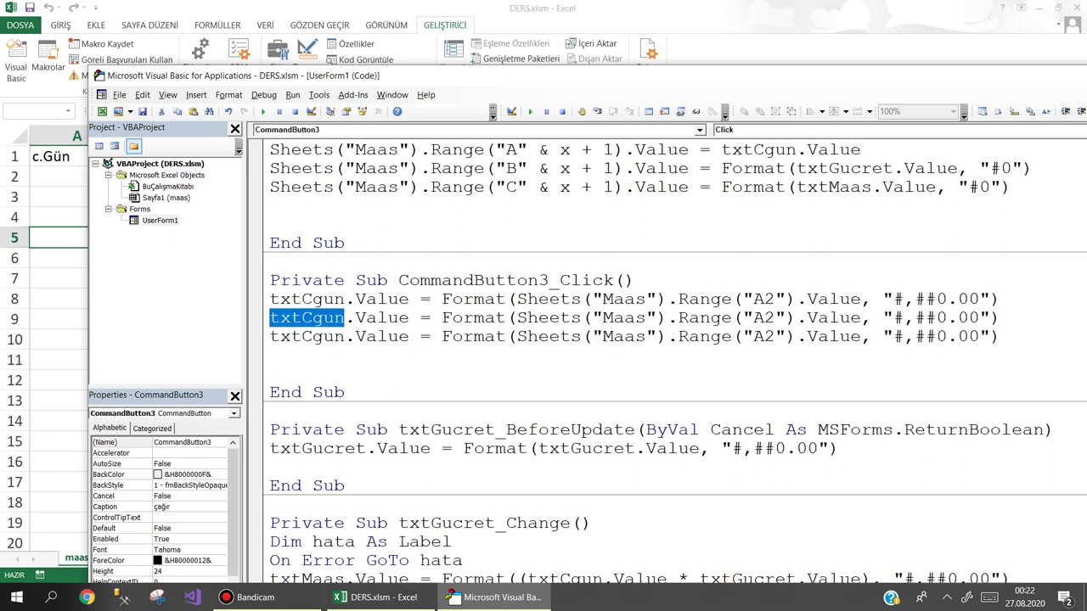
type("txt")
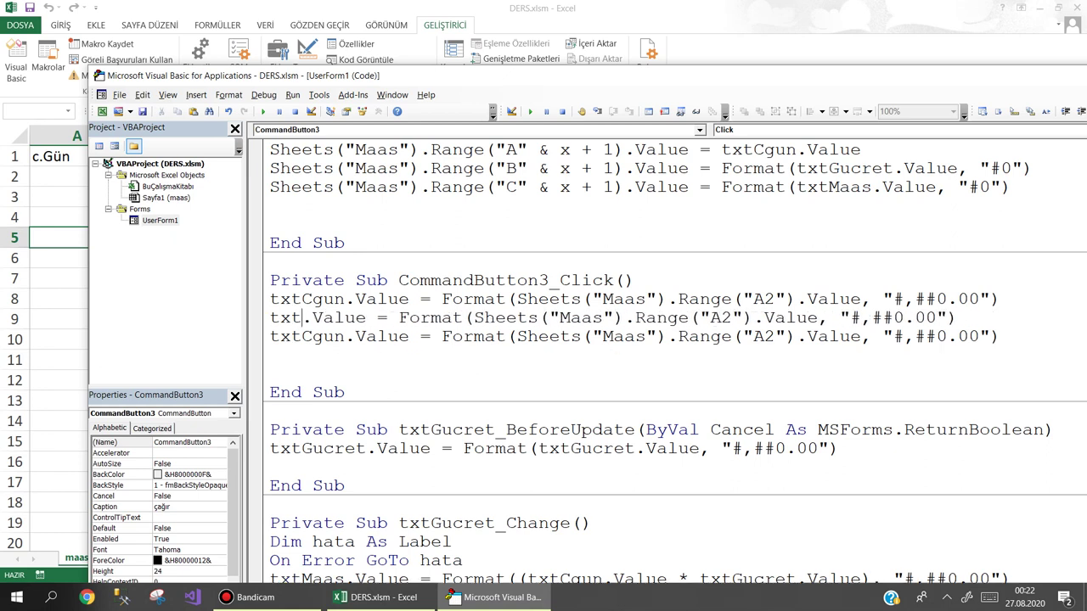
type("gu")
key("ctrl+space")
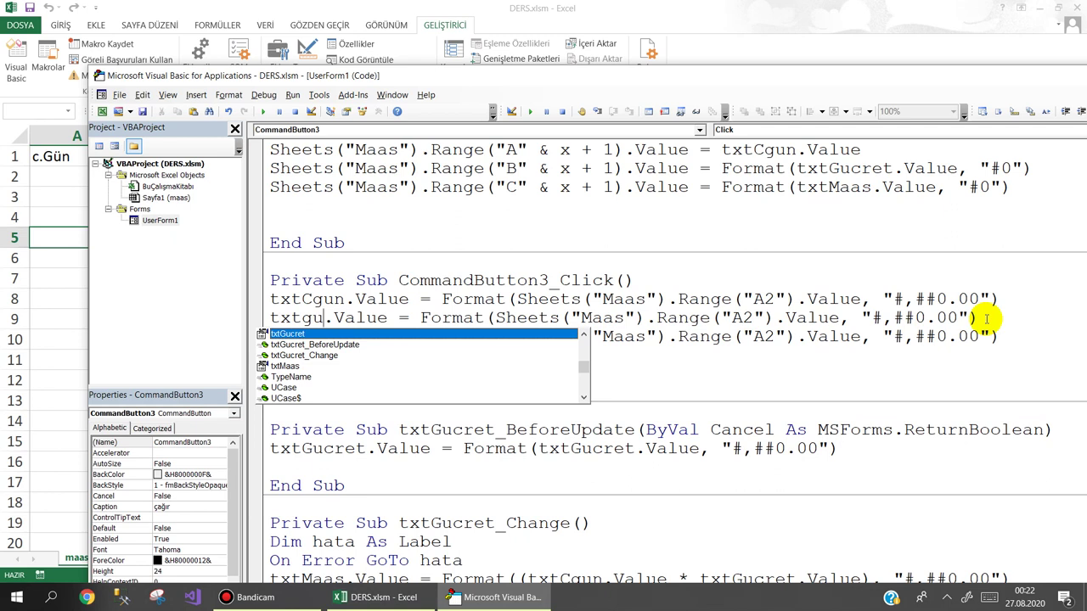
key("Tab")
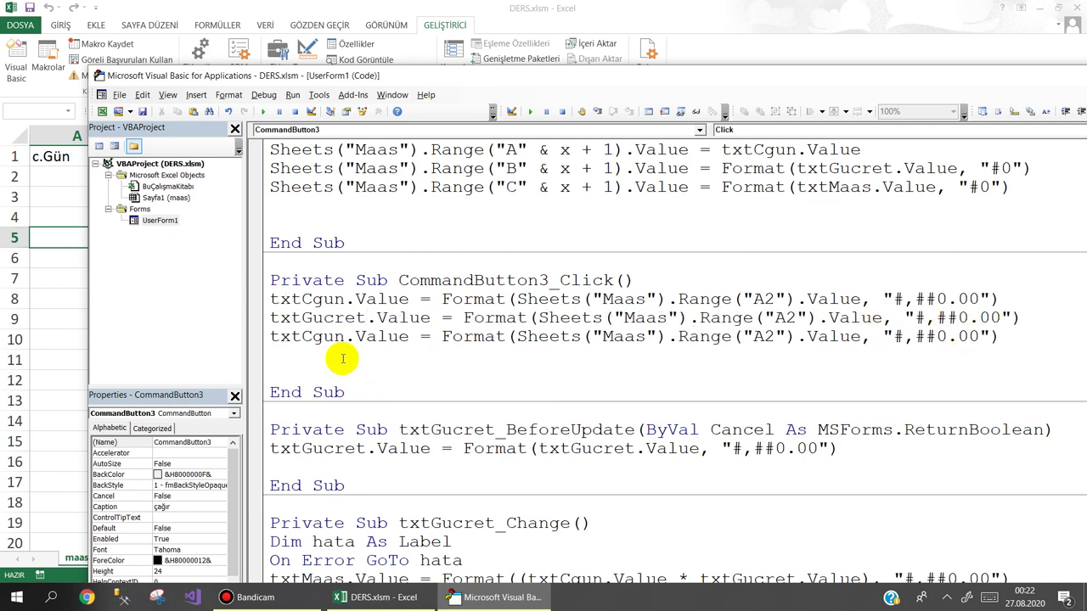
- Retarget the third line to txtMaas and change the second line's range to B2
double_click(307, 337)
type("txtm")
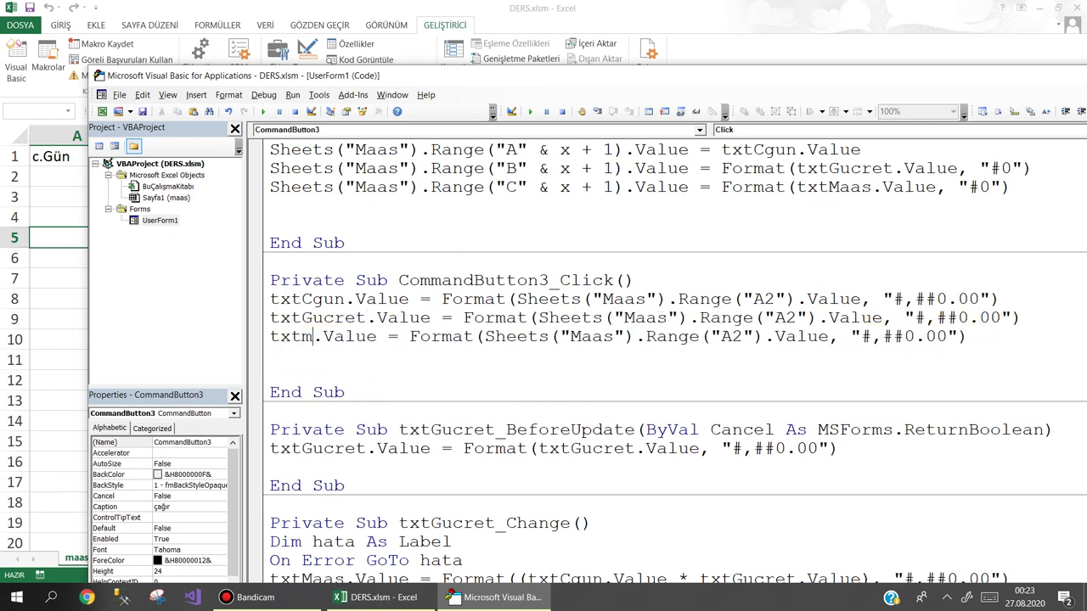
type("a")
key("ctrl+space")
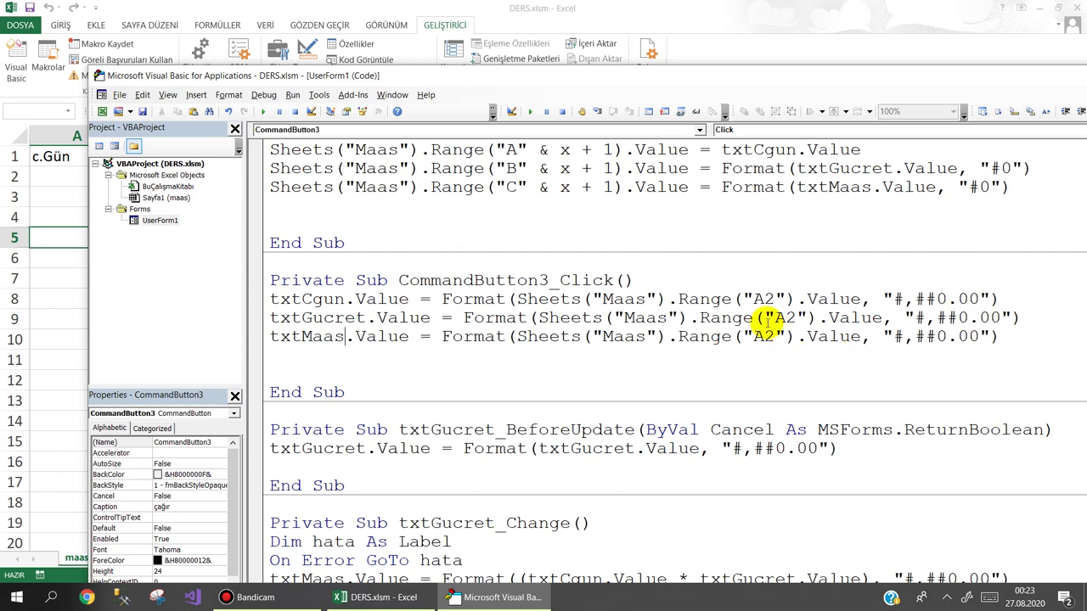
left_click(783, 318)
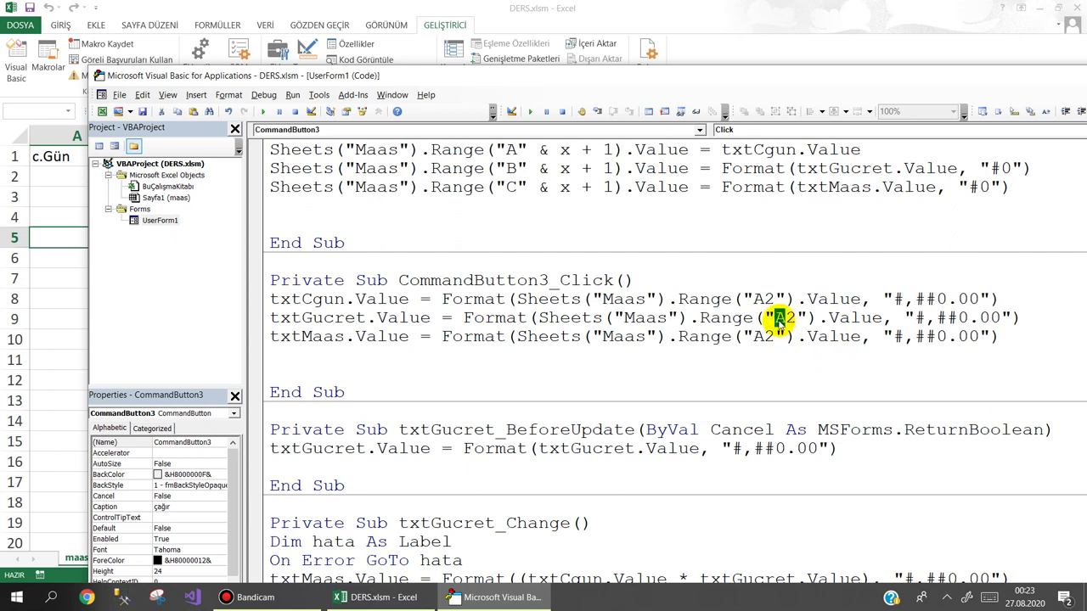
type("B")
left_click_drag(767, 337, 756, 338)
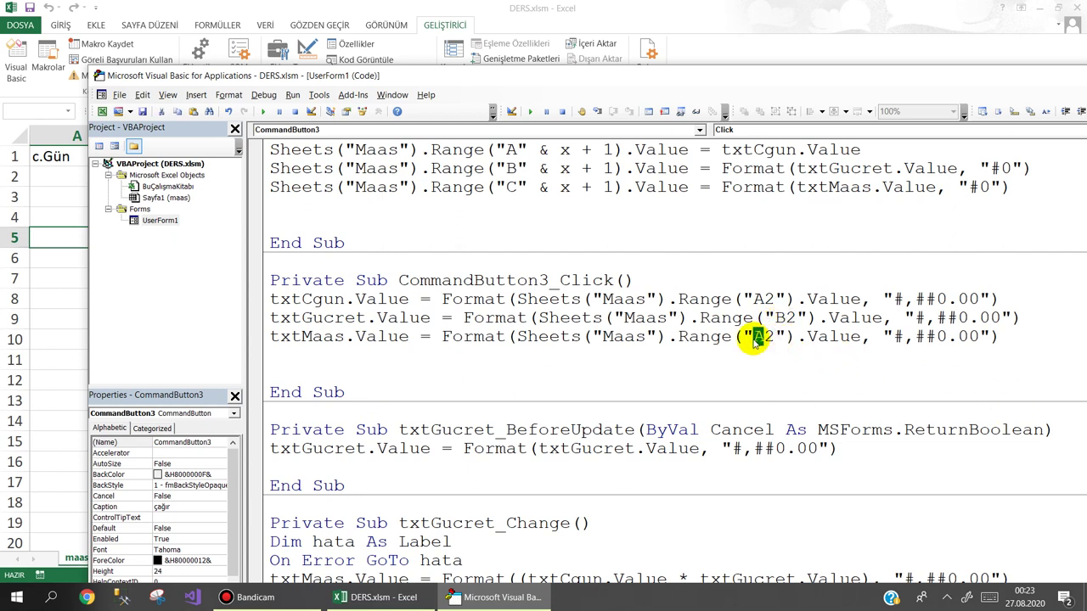
- Point the txtMaas line at C2, then run the form and load row 2 with çağır
type("C")
left_click(263, 111)
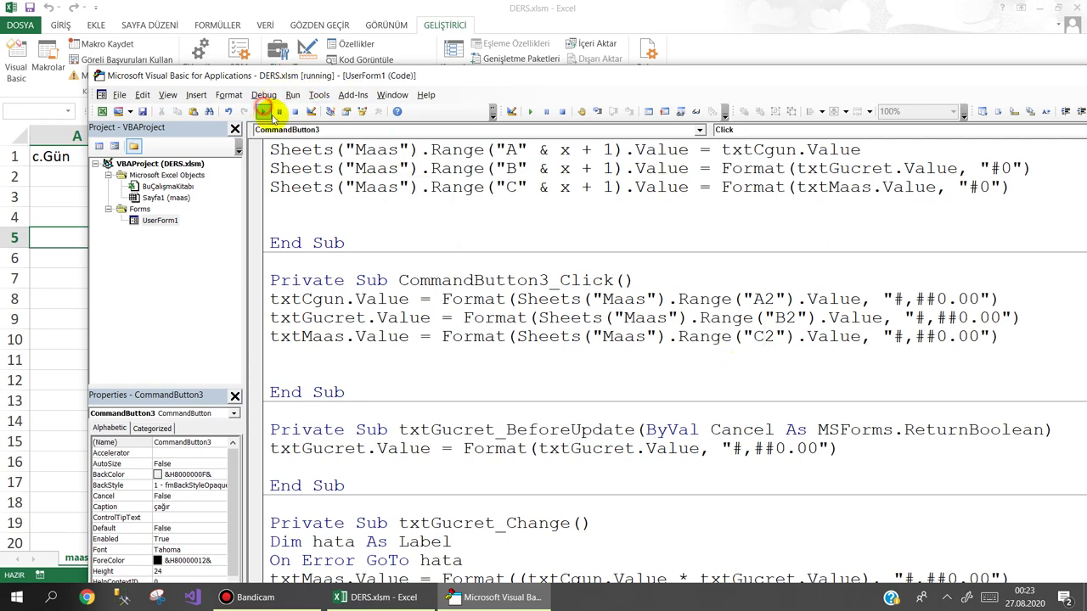
left_click(604, 255)
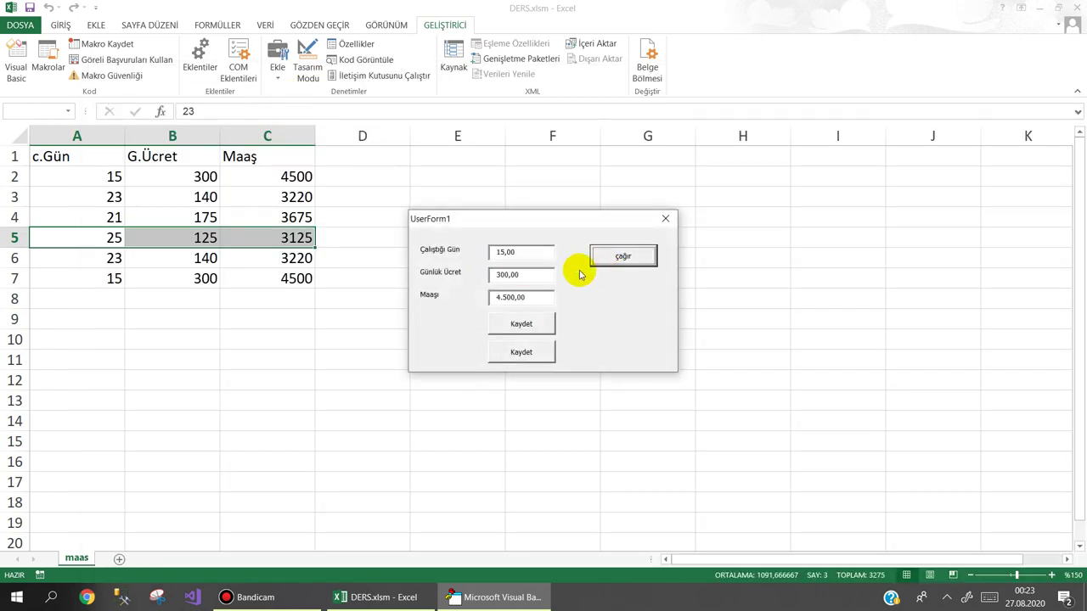
left_click(665, 218)
- Strip Format and its '#,##0.00' argument from the txtCgun line
double_click(467, 172)
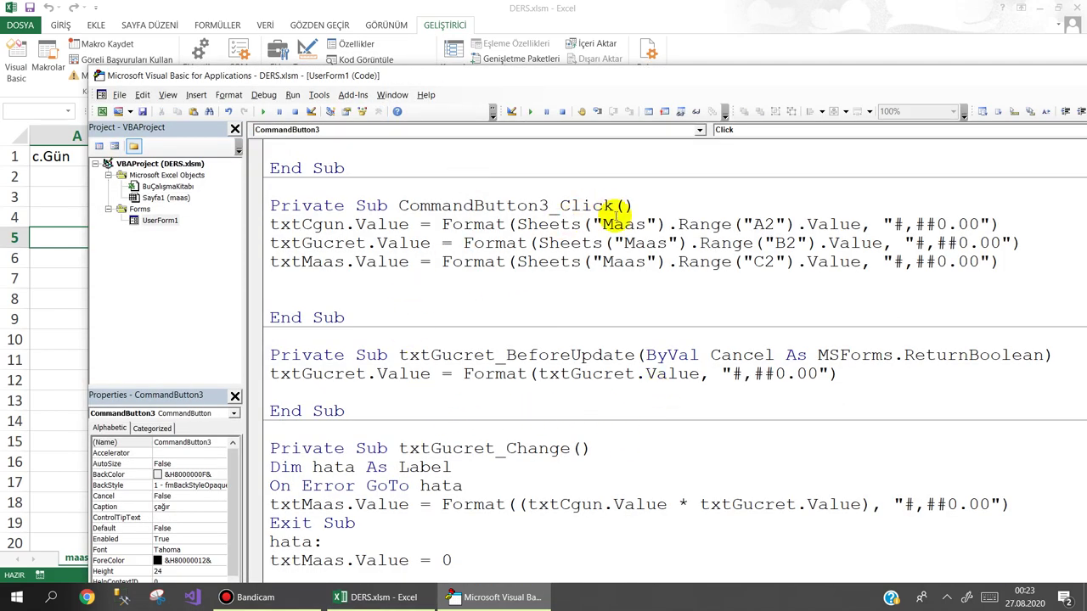
left_click_drag(516, 224, 441, 224)
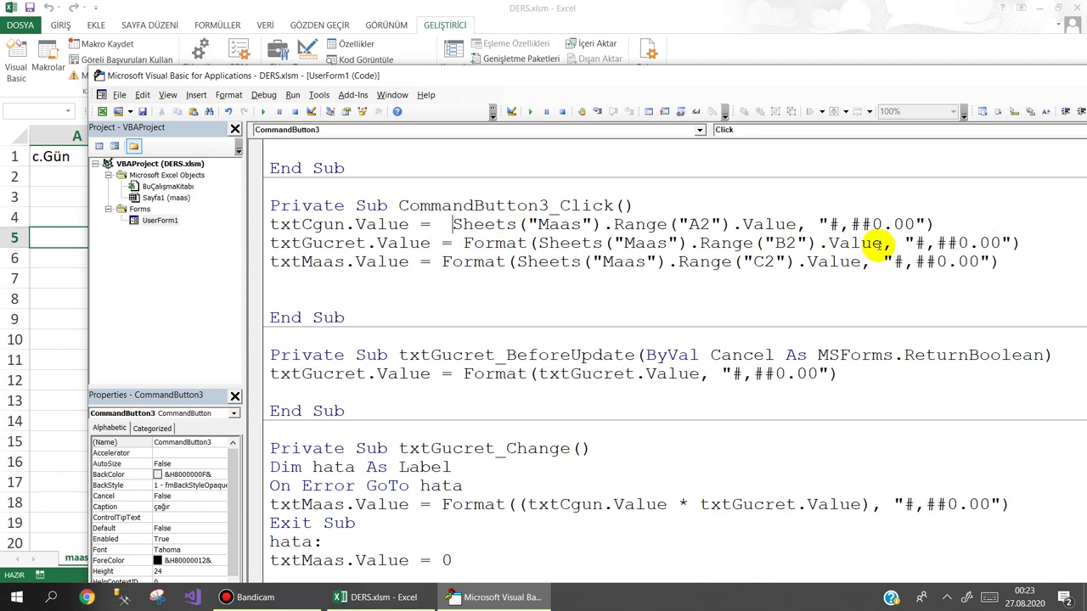
left_click_drag(796, 224, 953, 231)
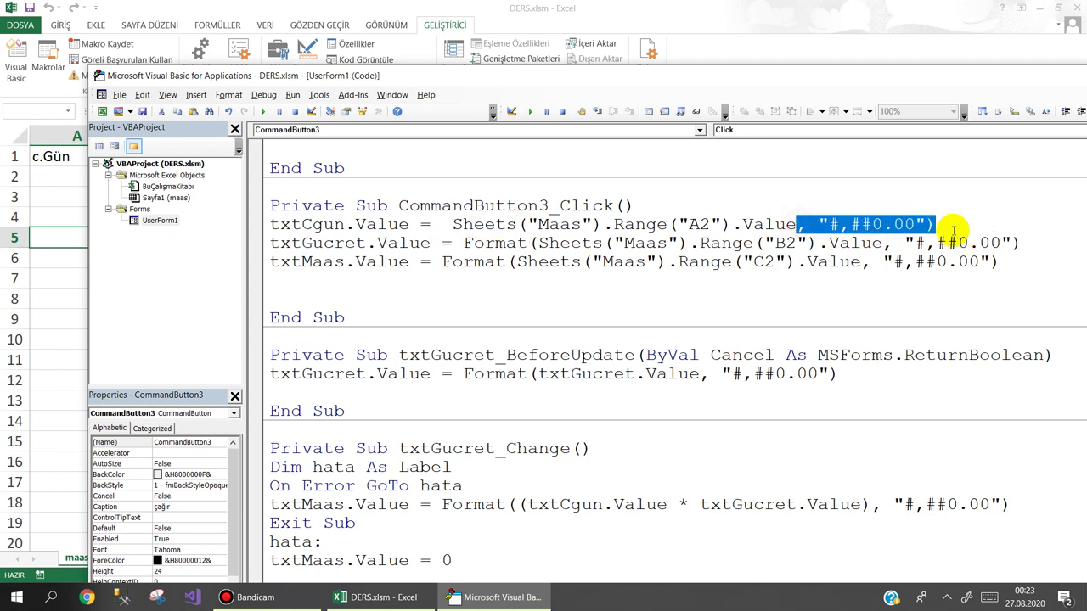
key("Delete")
- Rerun the form to load row 2 (15, 300,00, 4.500,00), close it, and select cell C5
left_click(262, 111)
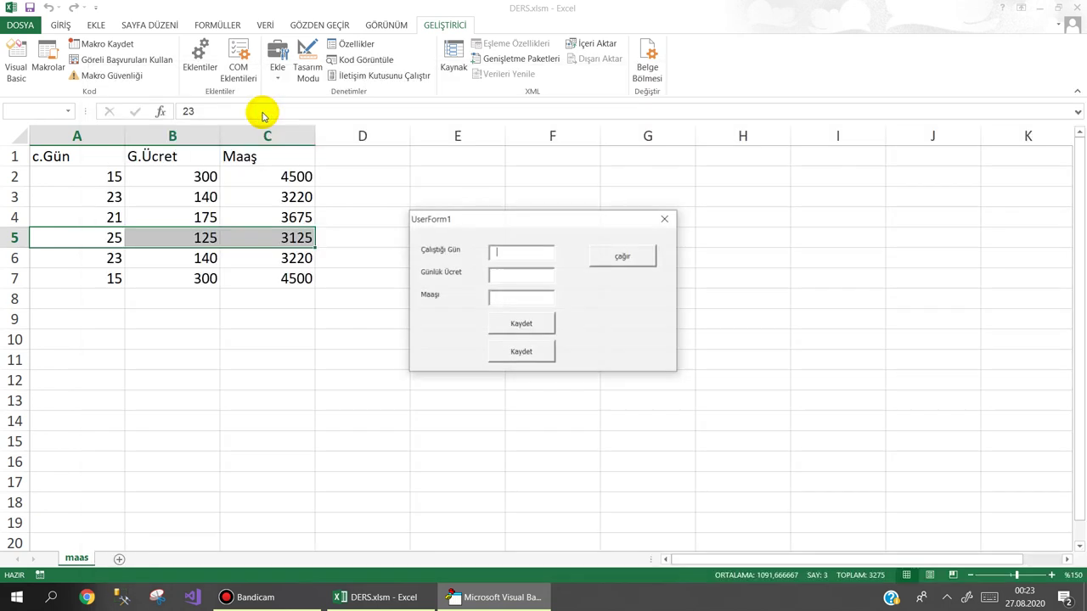
left_click(607, 258)
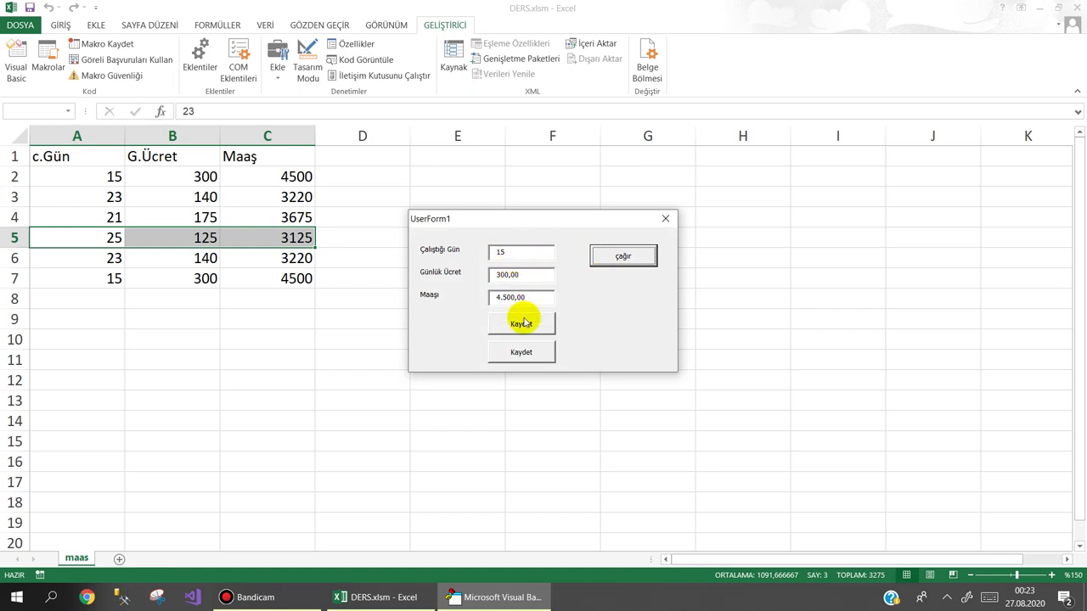
left_click(528, 274)
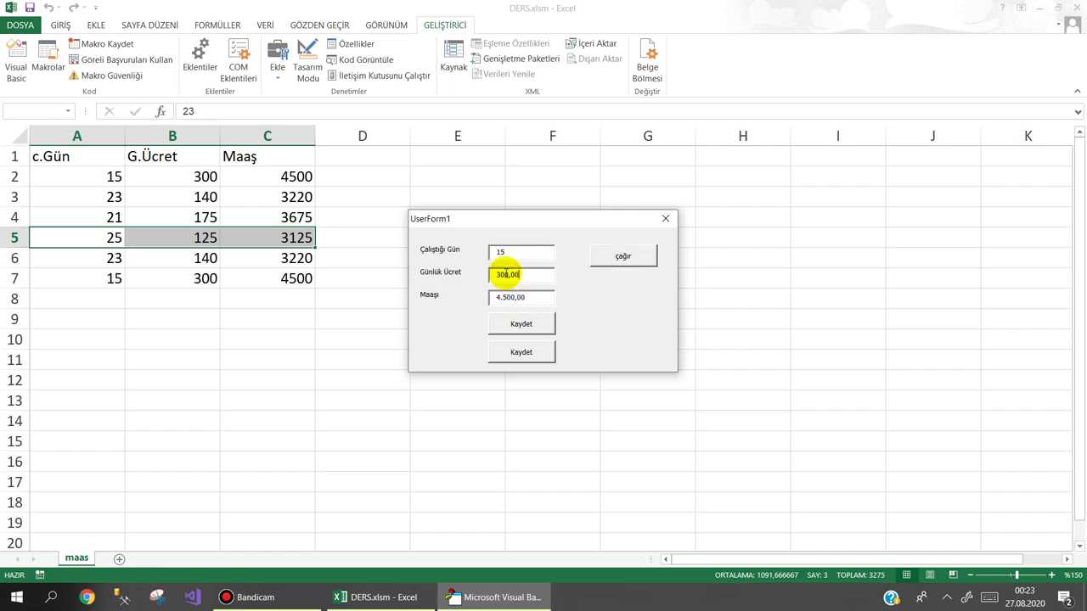
left_click(667, 223)
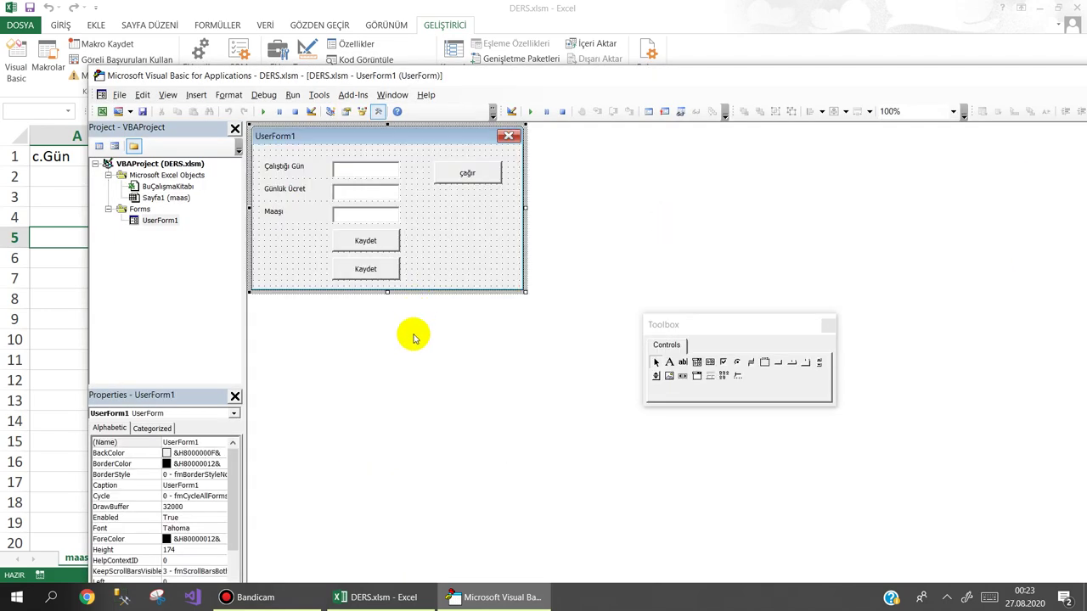
left_click(68, 279)
left_click(222, 232)
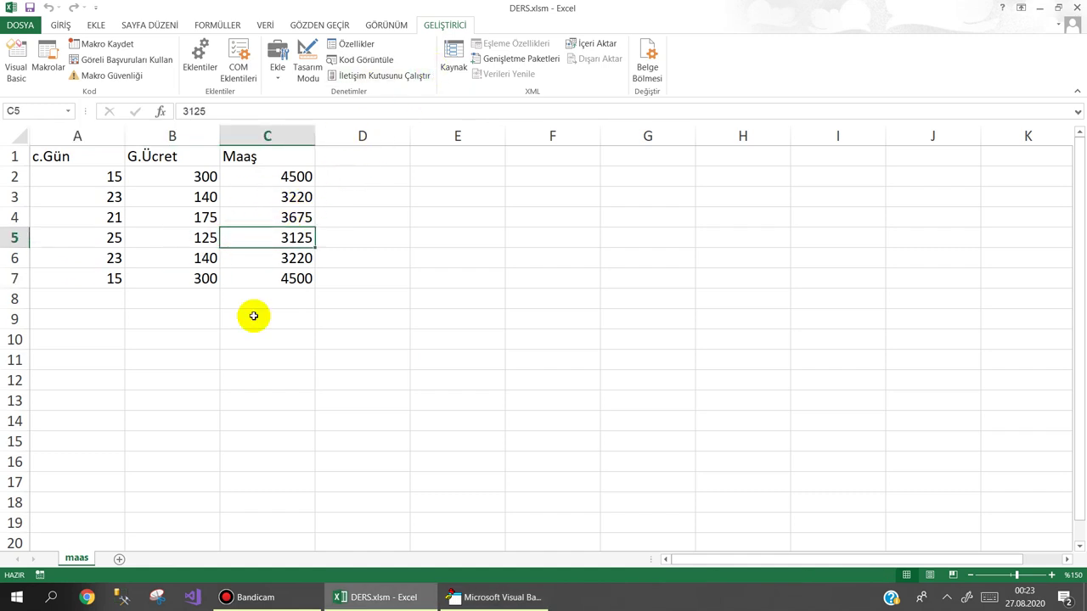
- Launch the salary form and save a 14-day, 250-per-day entry with Kaydet
left_click(479, 590)
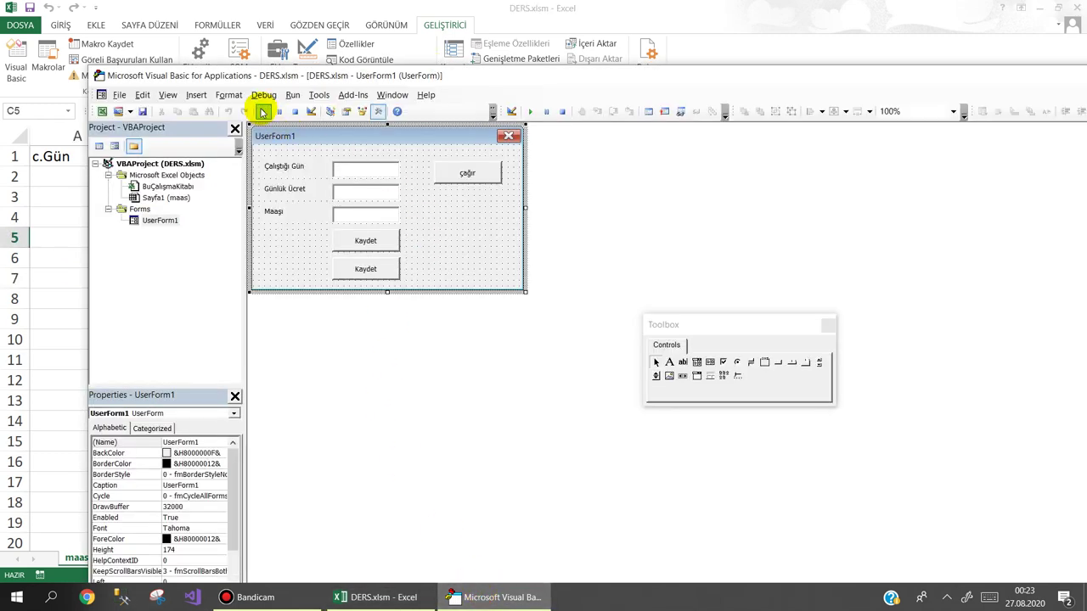
left_click(263, 113)
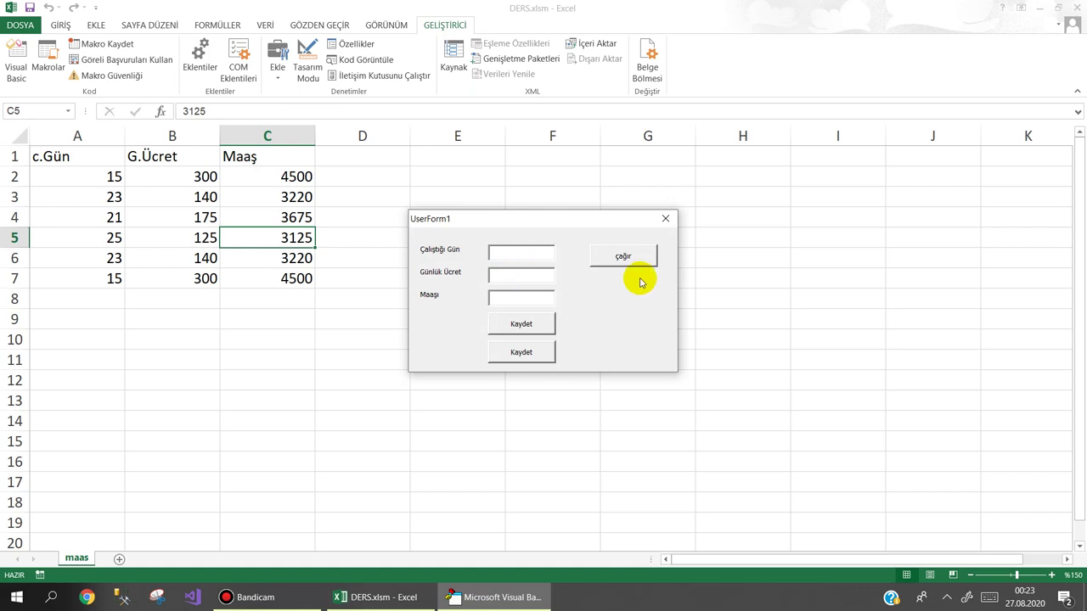
type("14")
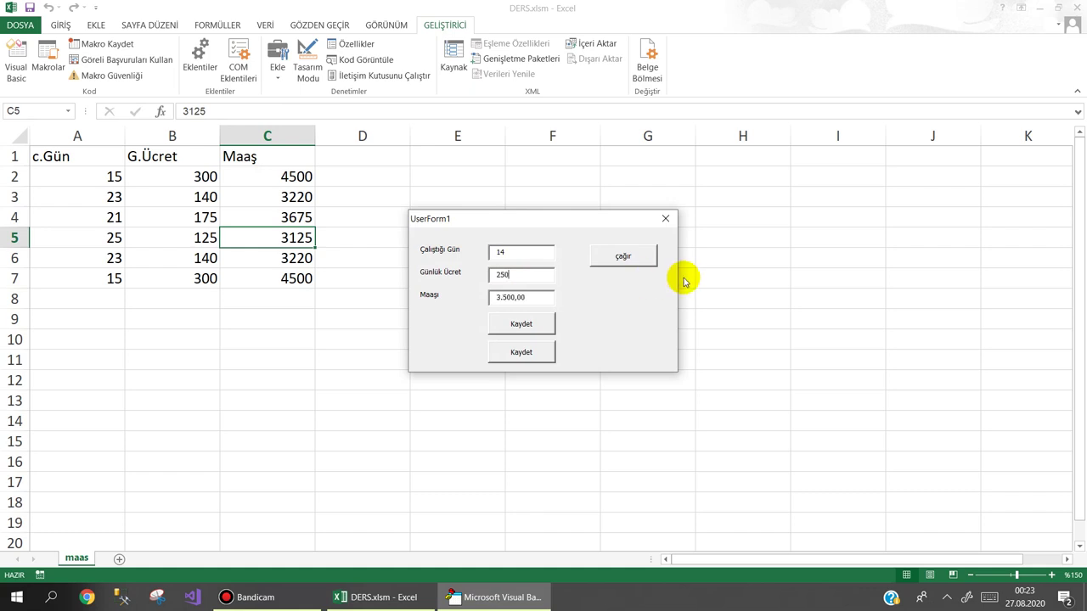
left_click(522, 325)
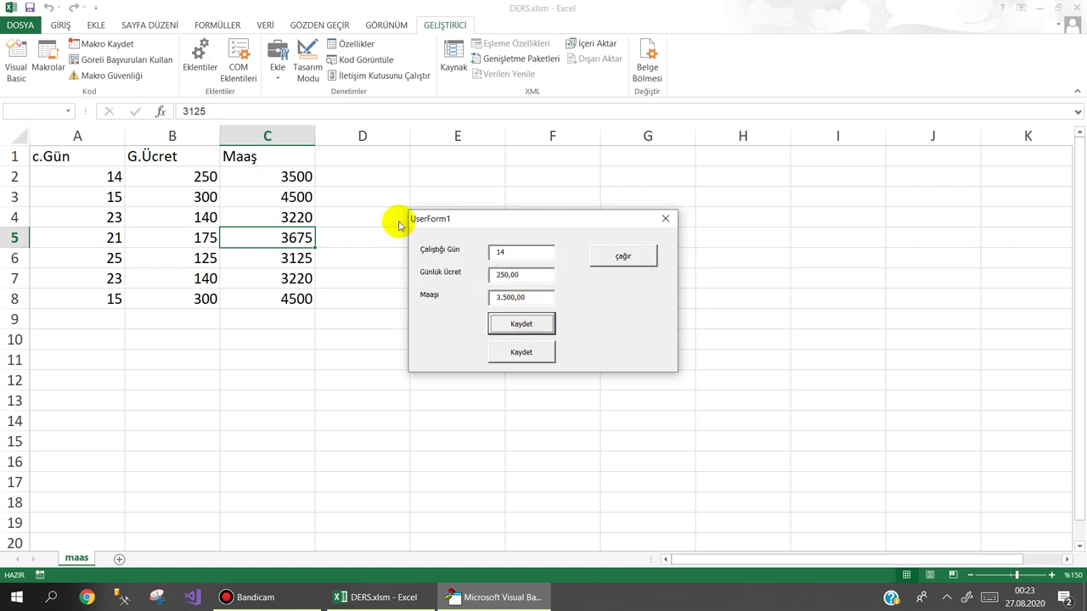
- Close and rerun the form, loading the new row 2 (14, 250, 3500) with çağır
left_click(626, 258)
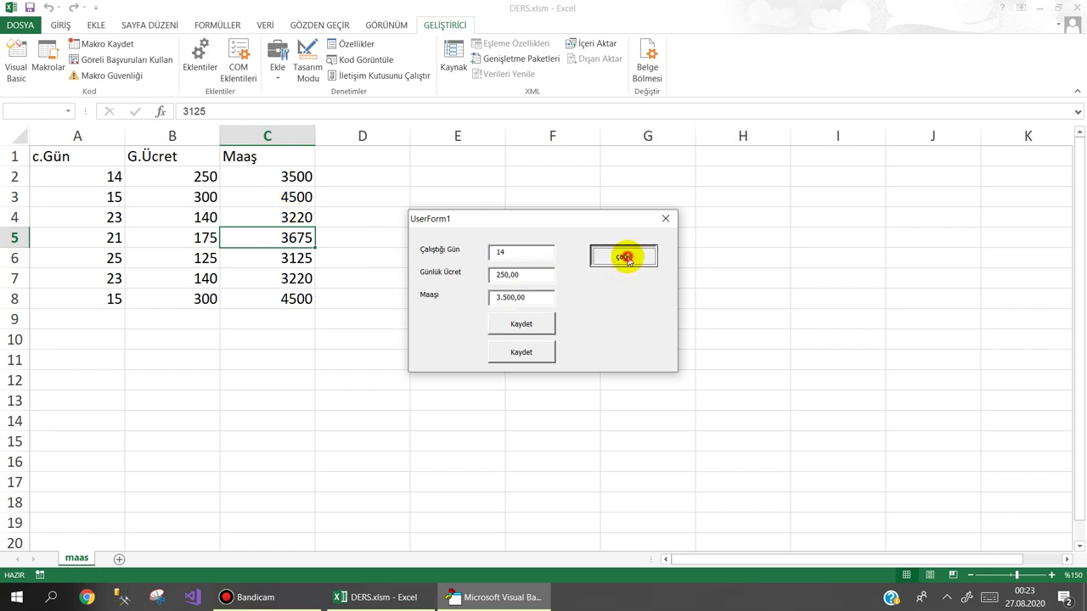
left_click(665, 219)
left_click(261, 112)
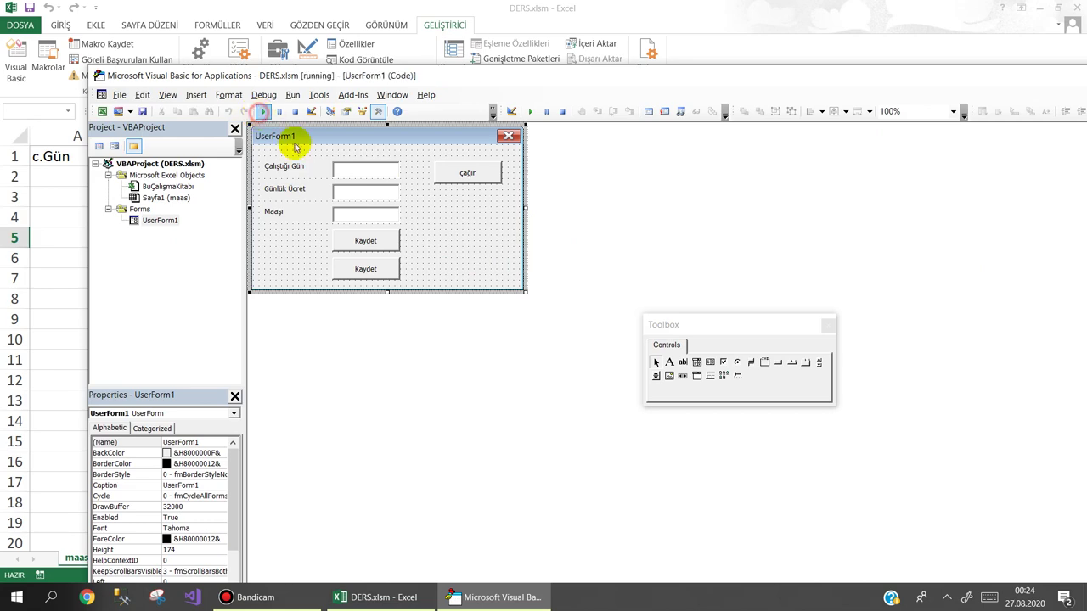
left_click(641, 257)
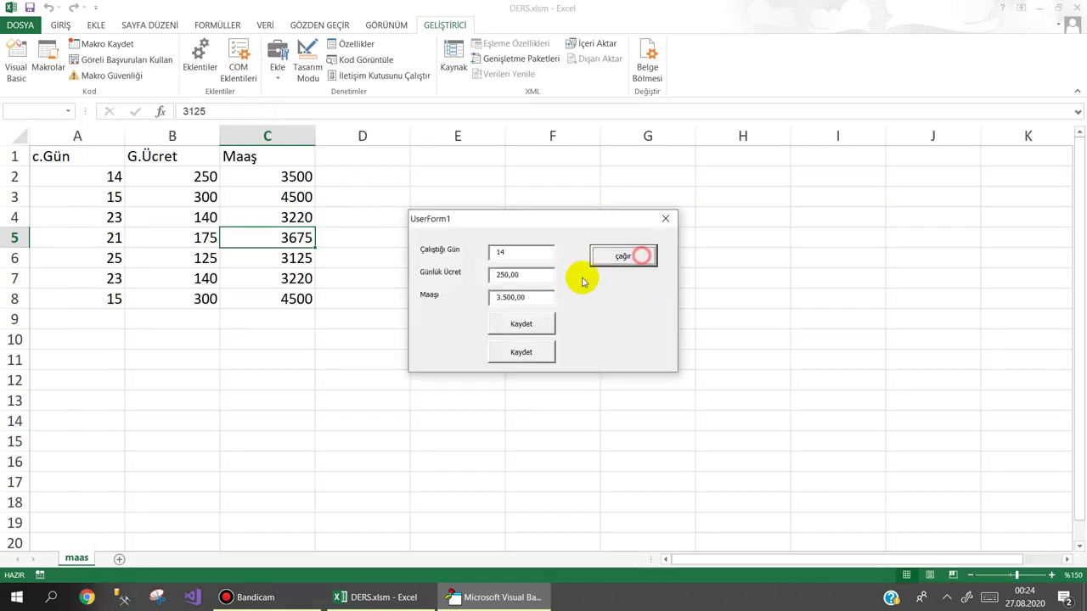
- Bring up the Bandicam window and drag the salary form to the lower left
left_click(264, 595)
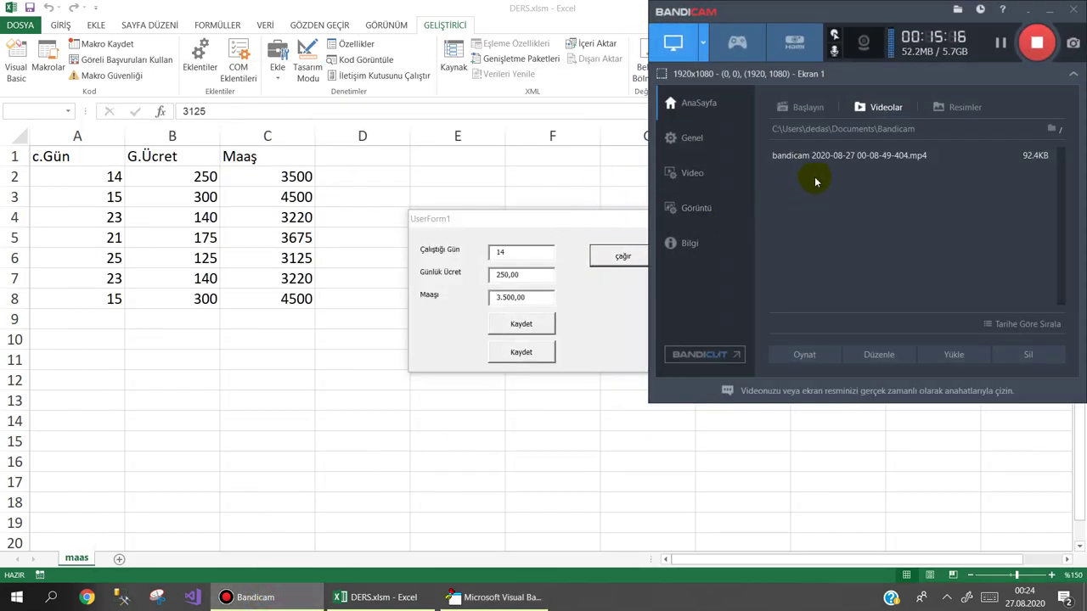
left_click_drag(533, 226, 274, 350)
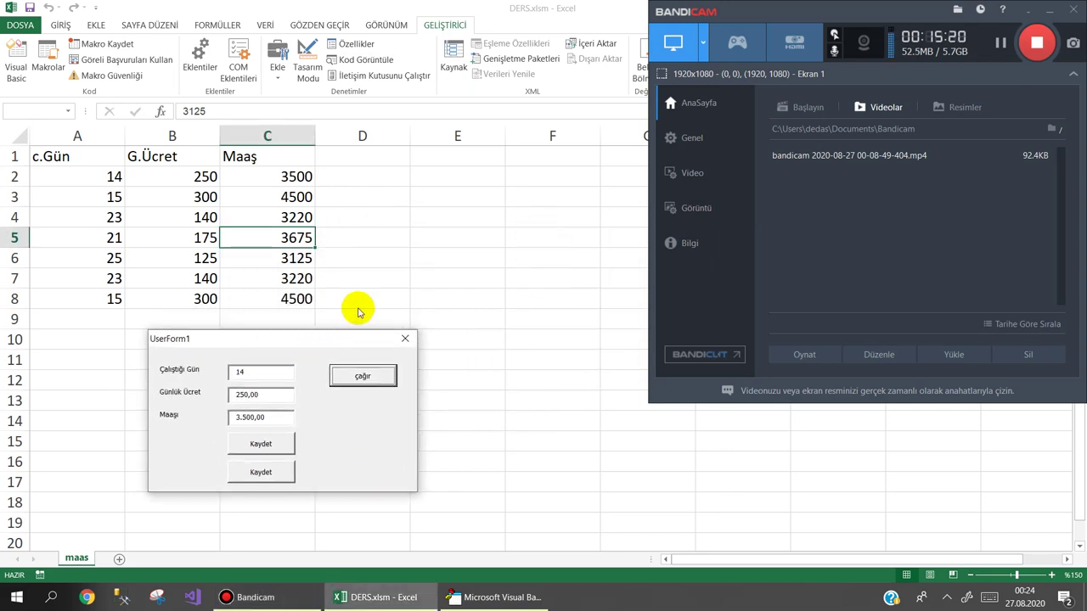